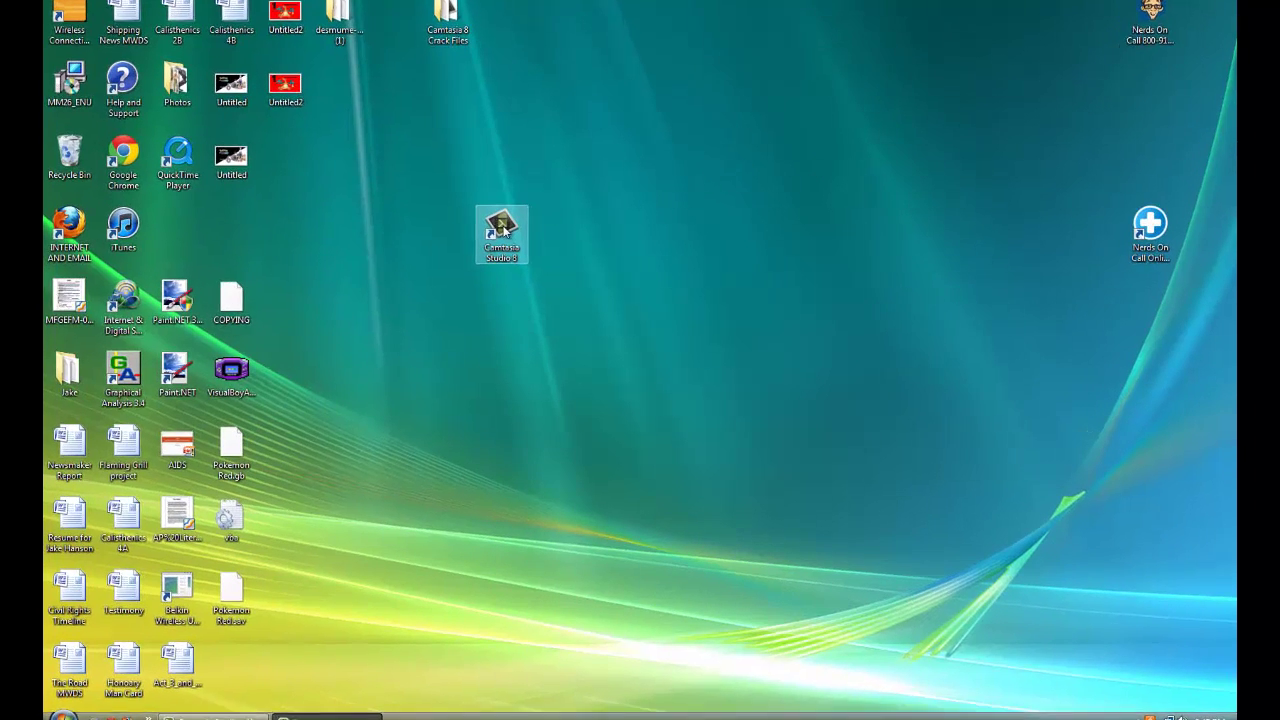
- Rearrange the Camtasia Studio 8 shortcut on the desktop
drag(505, 228, 605, 226)
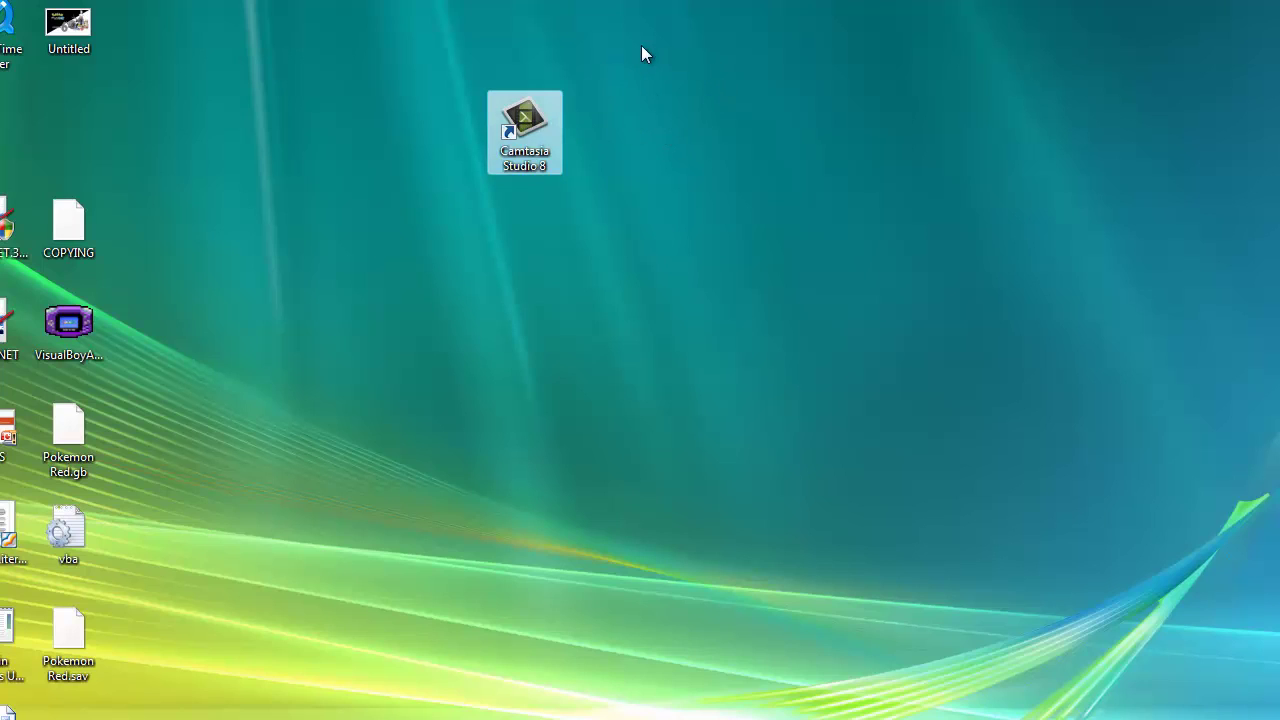
drag(550, 115, 481, 147)
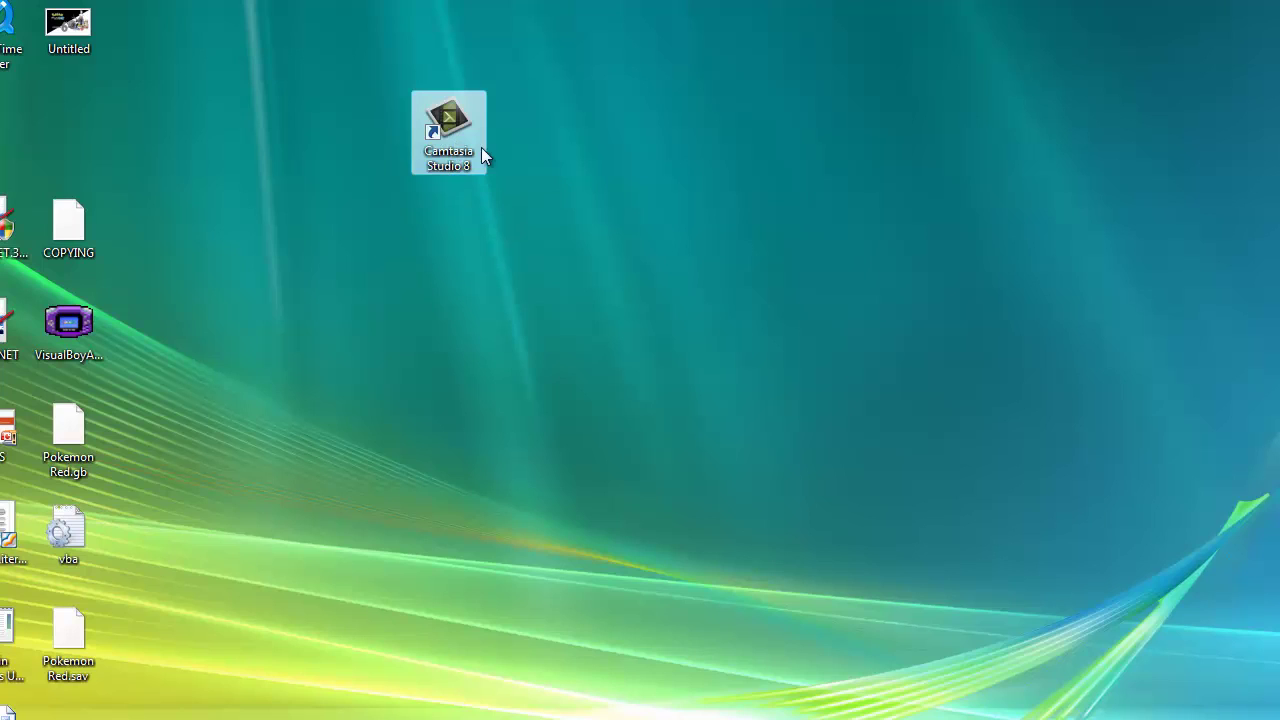
click(616, 130)
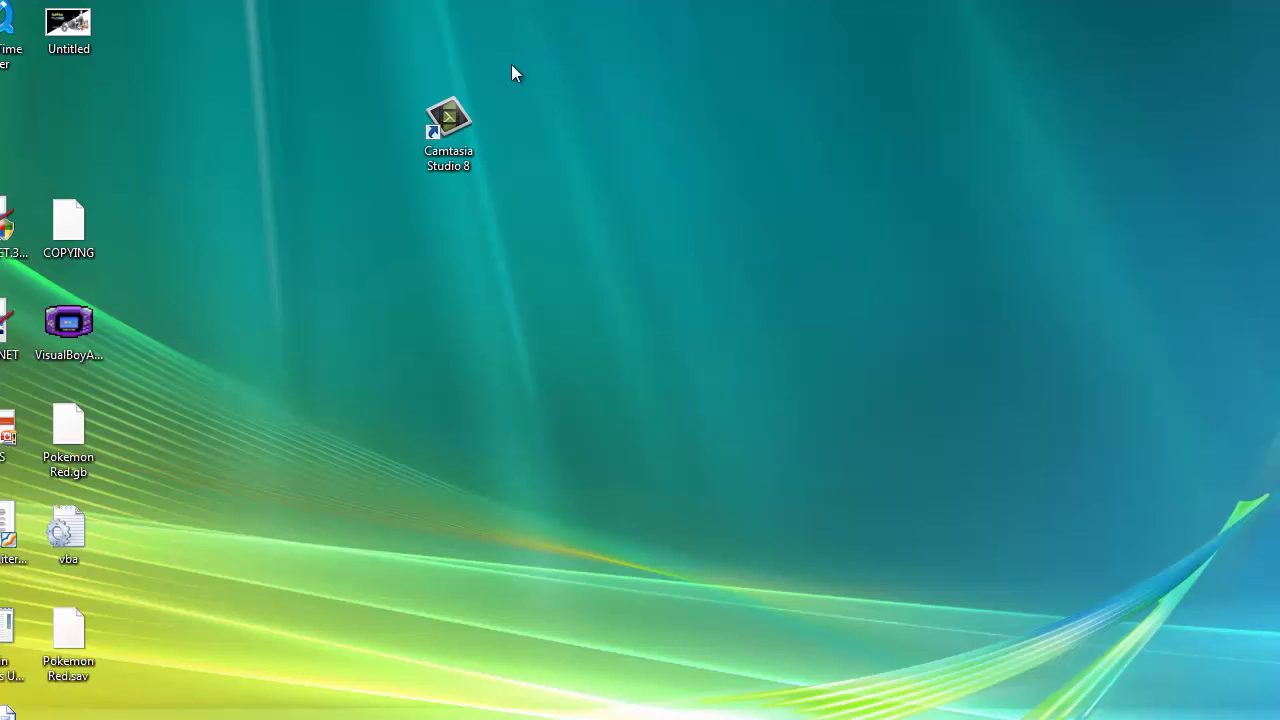
drag(466, 102, 390, 208)
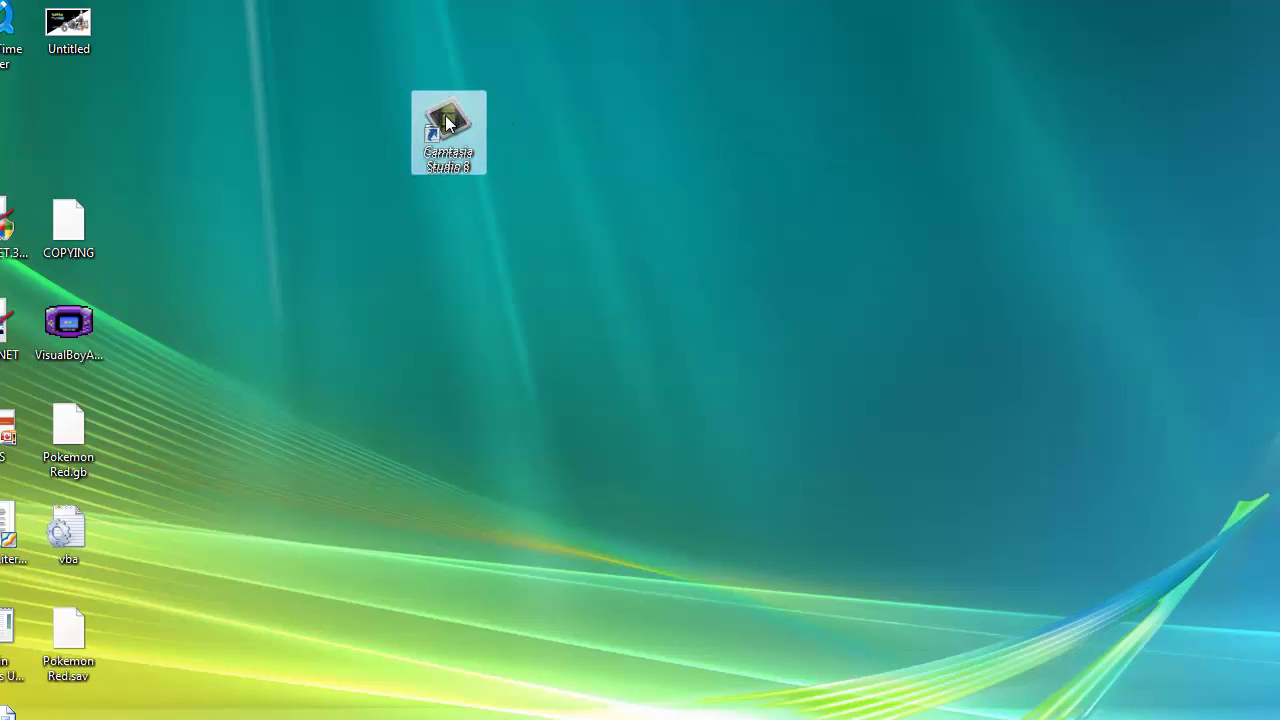
click(549, 136)
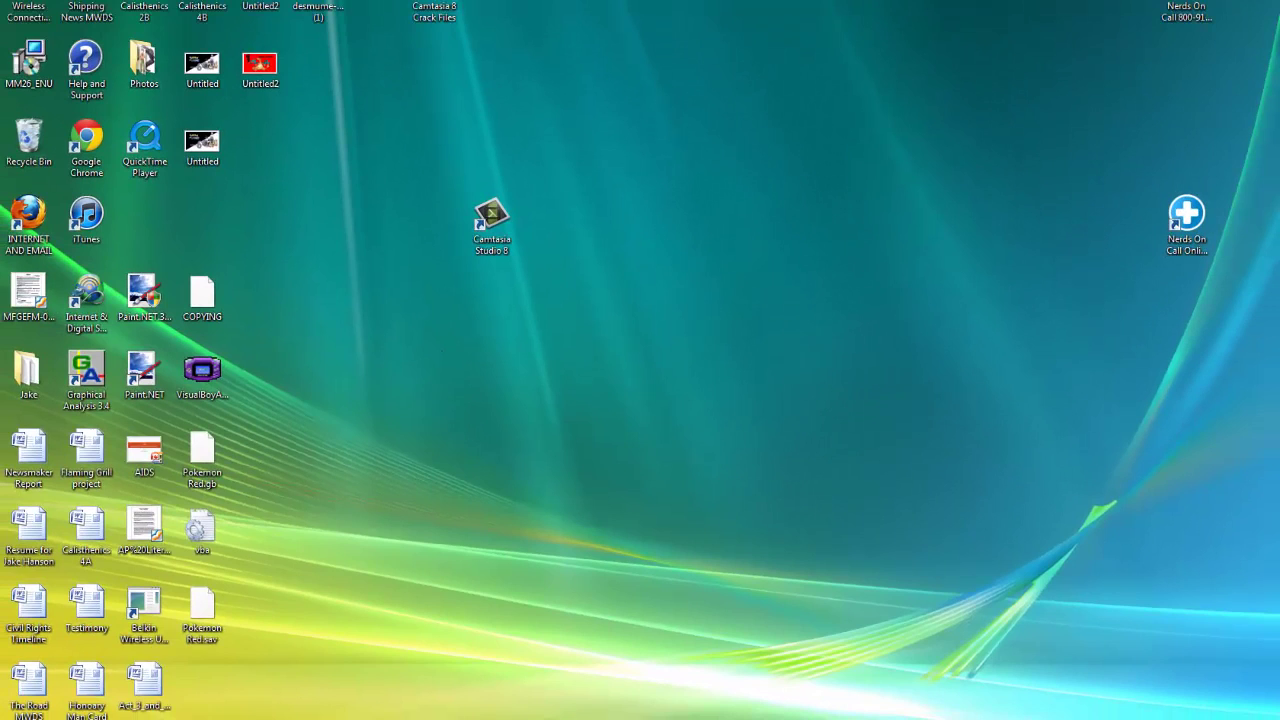
- Restore the Camtasia editor and select the right and left red sidebars in the preview
click(183, 687)
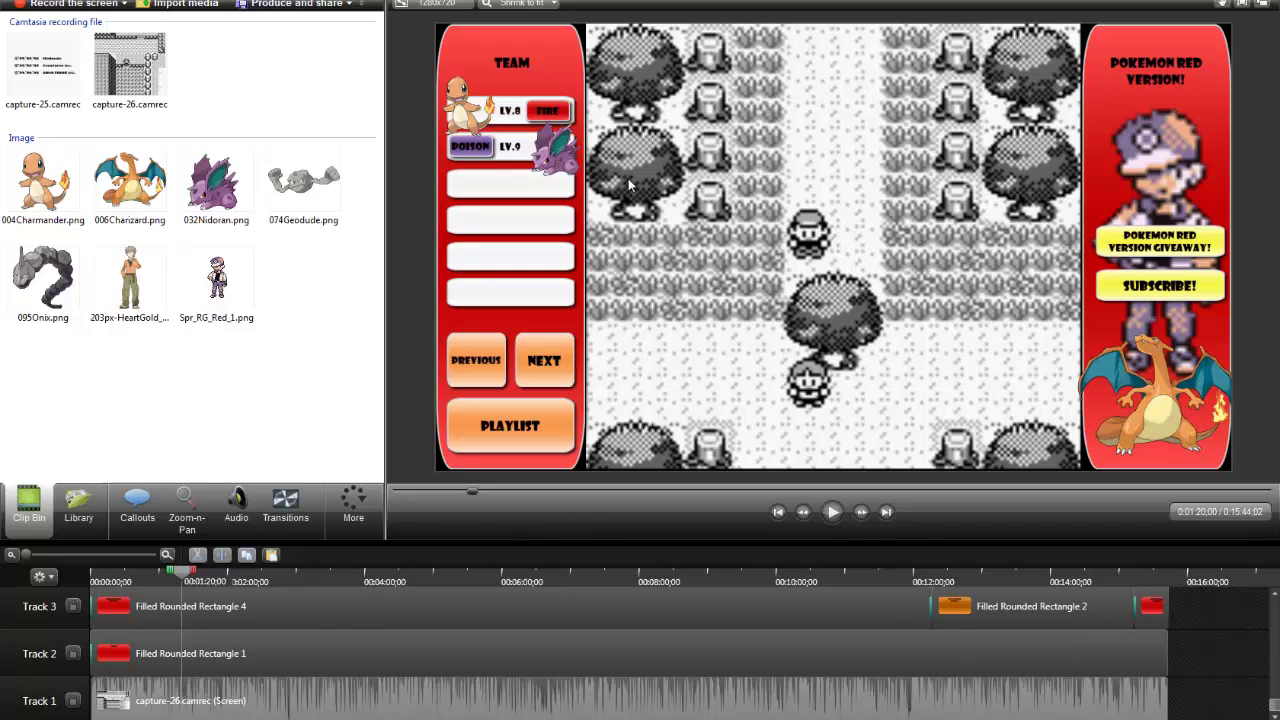
click(1136, 62)
click(552, 64)
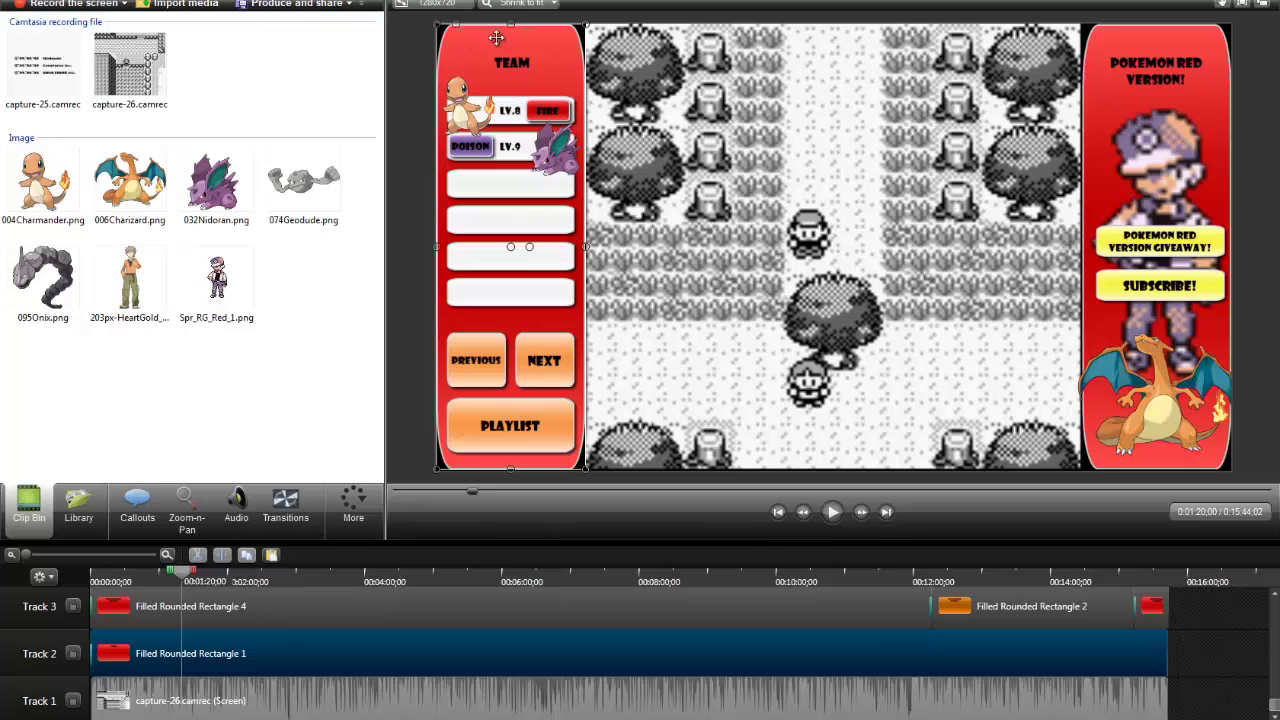
- Exit Camtasia, saving the Pokemon project changes
key(alt+f)
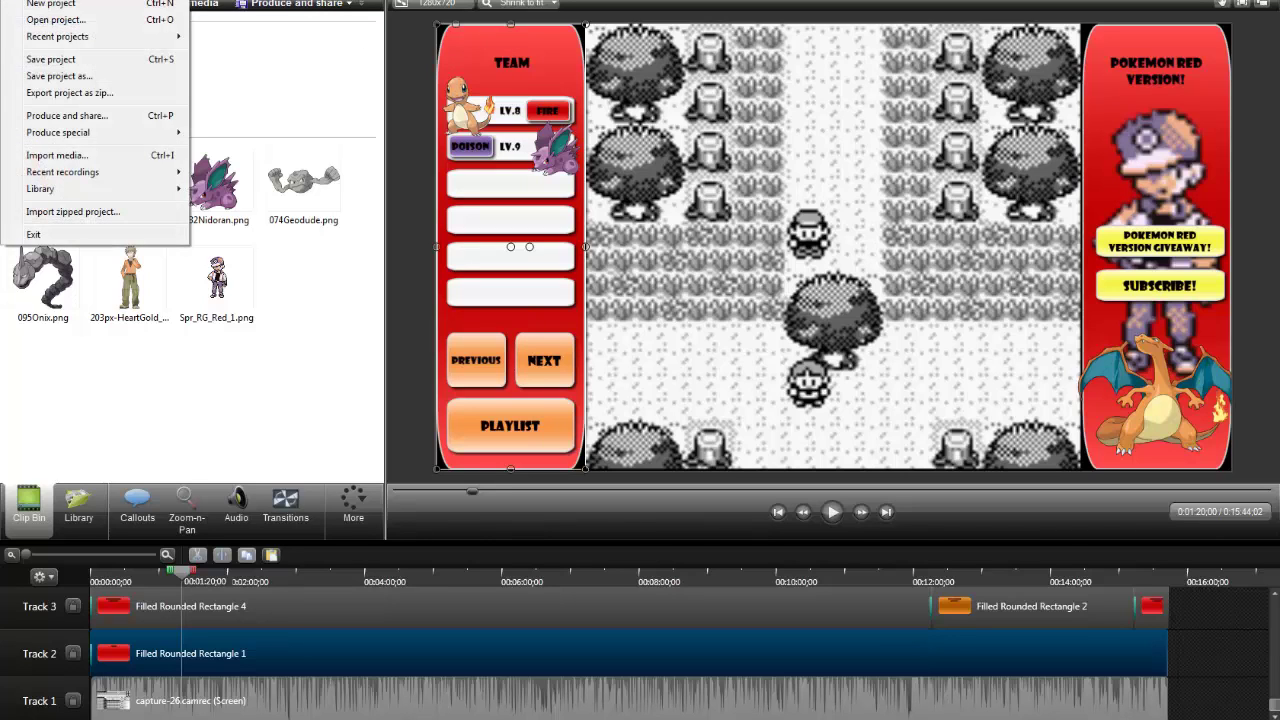
click(62, 10)
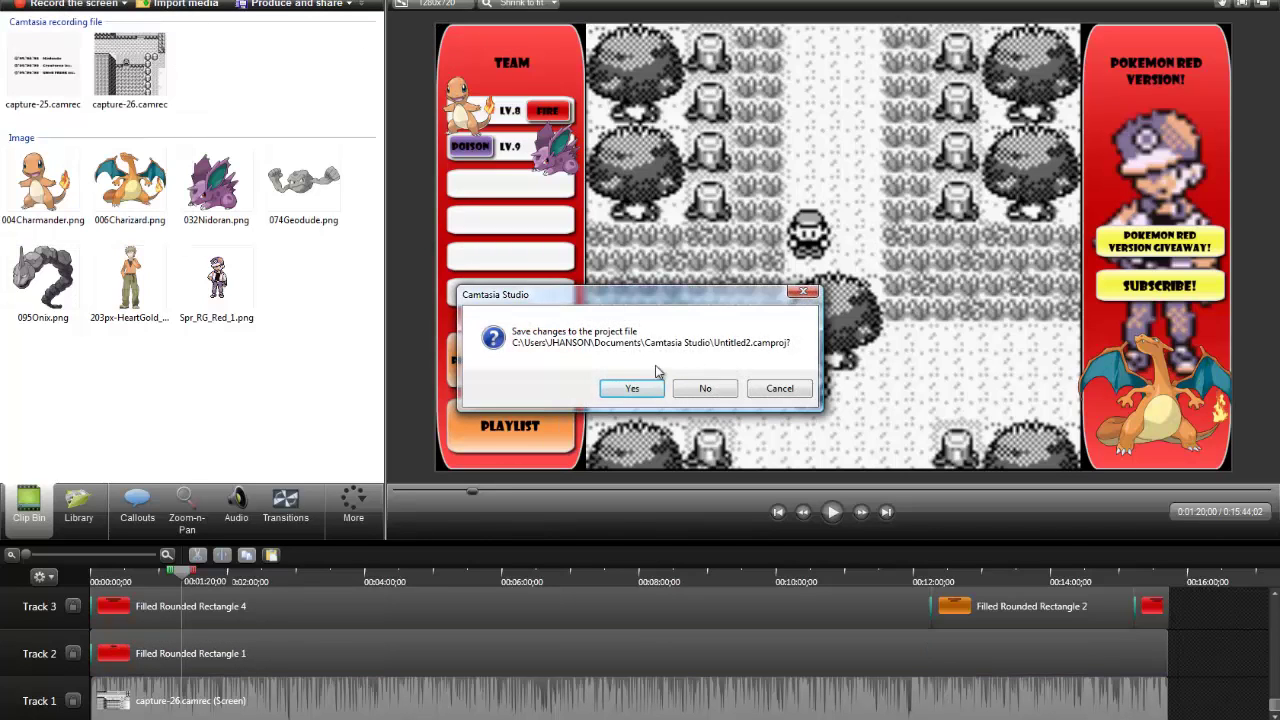
click(638, 390)
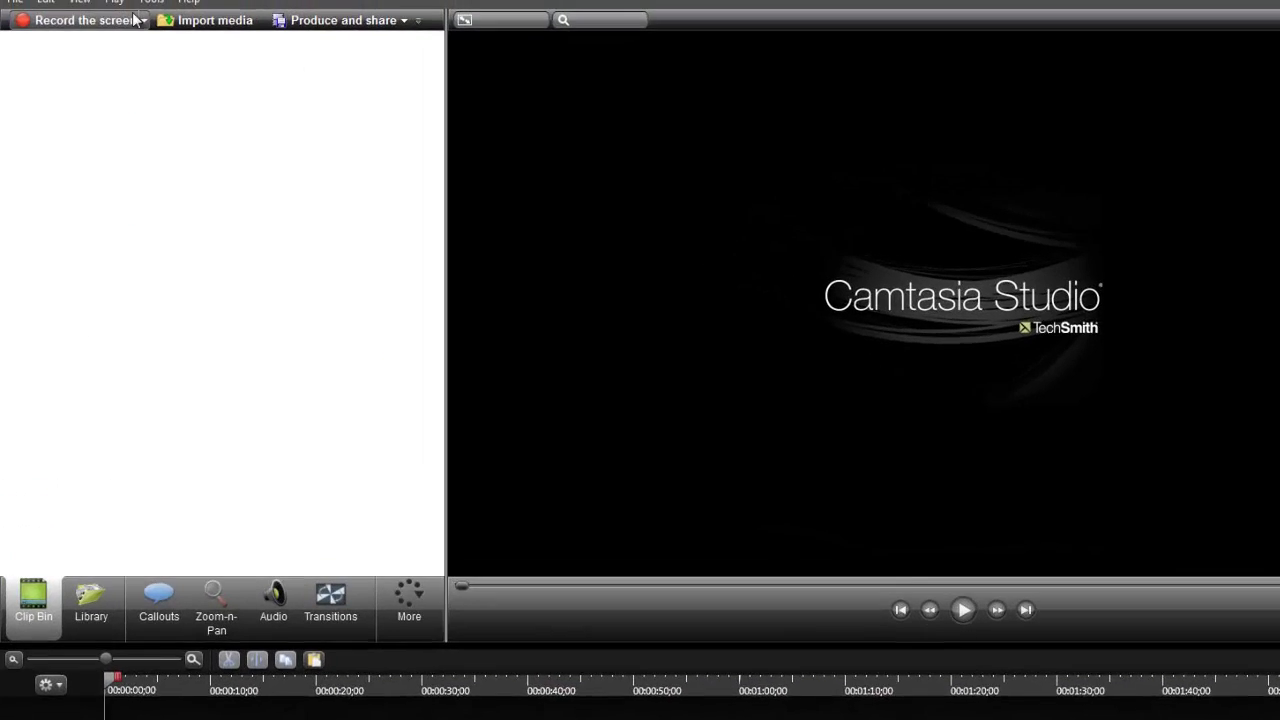
- Import capture-24.camrec into the clip bin of a fresh project
click(225, 38)
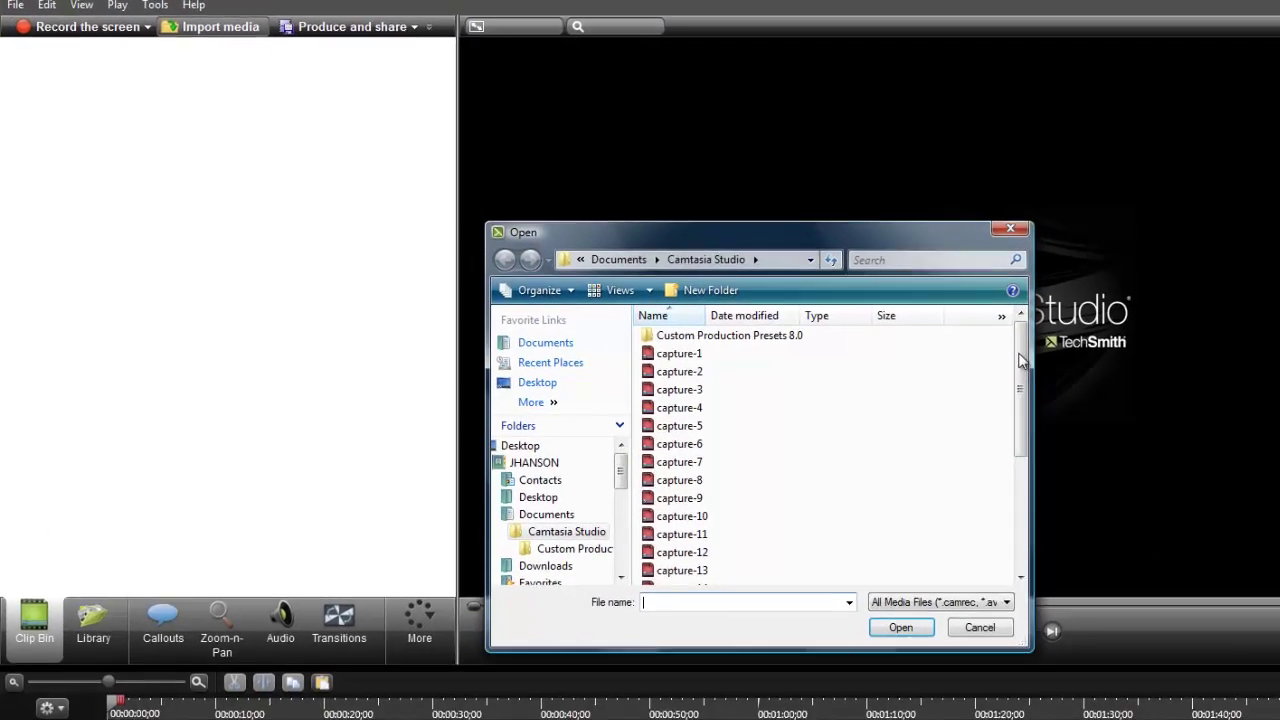
scroll(867, 593, down, 5)
double_click(610, 444)
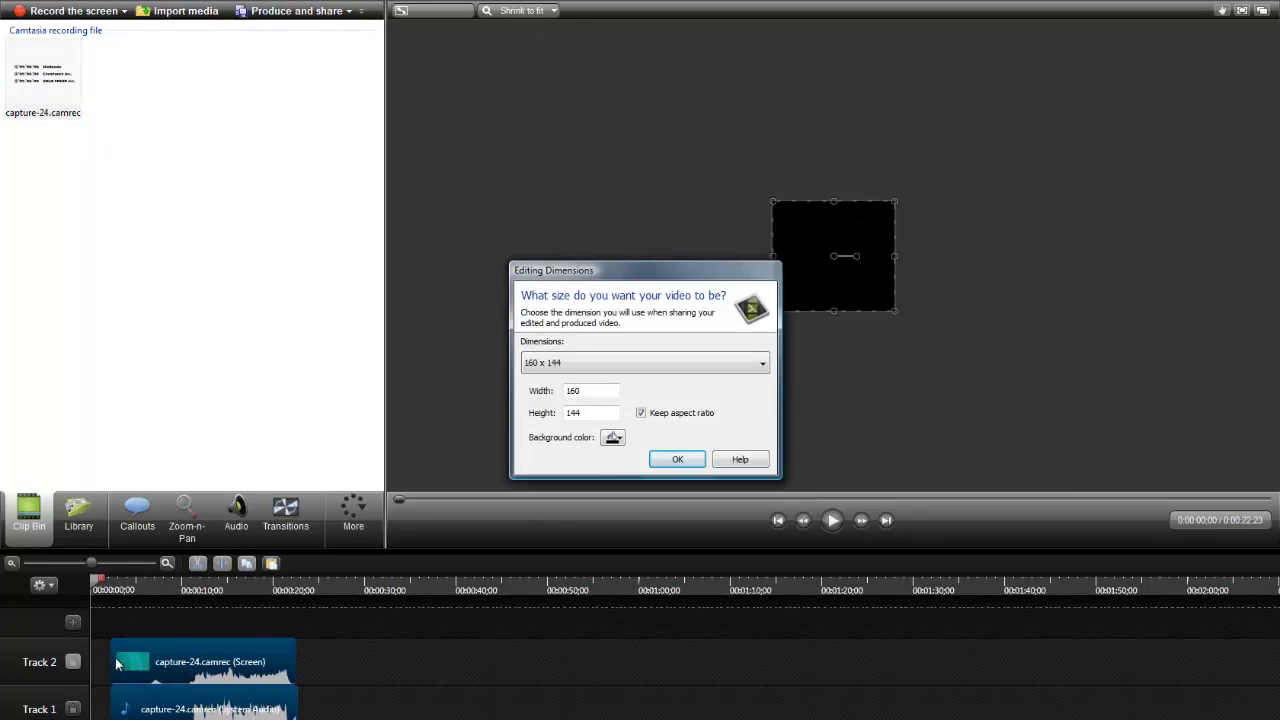
- Set the editing dimensions to 1280 x 720
click(760, 364)
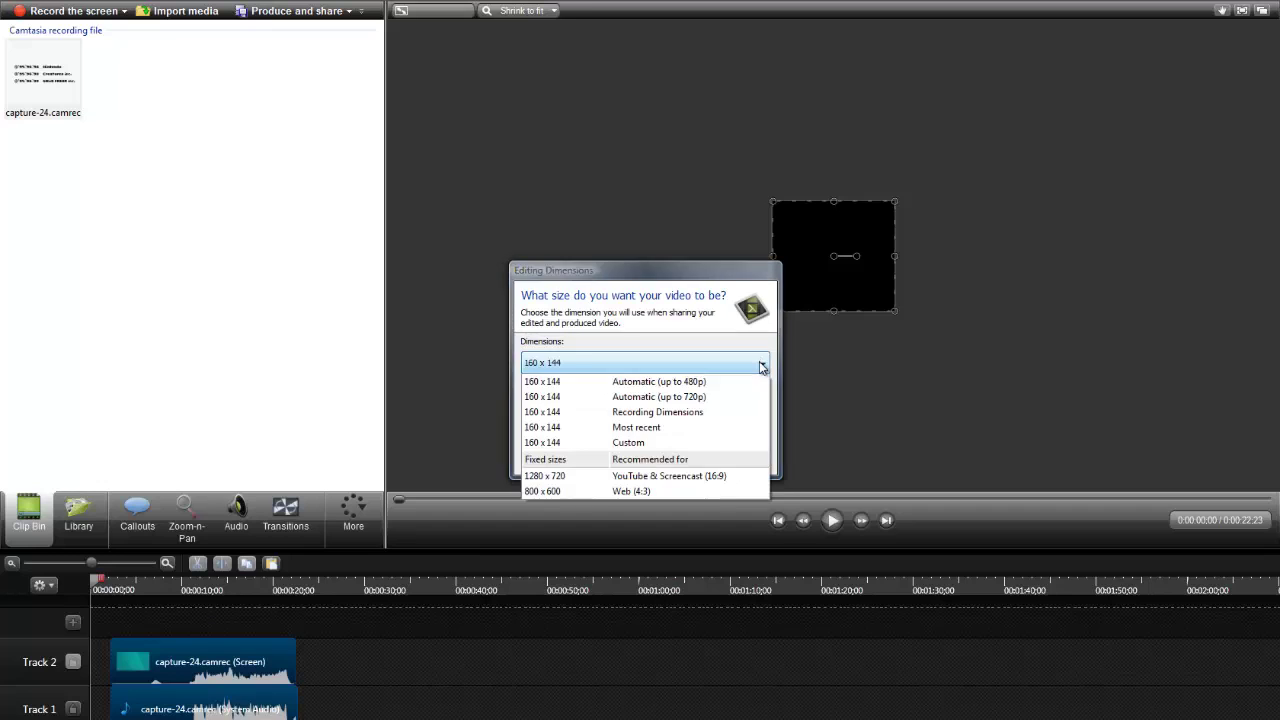
click(652, 477)
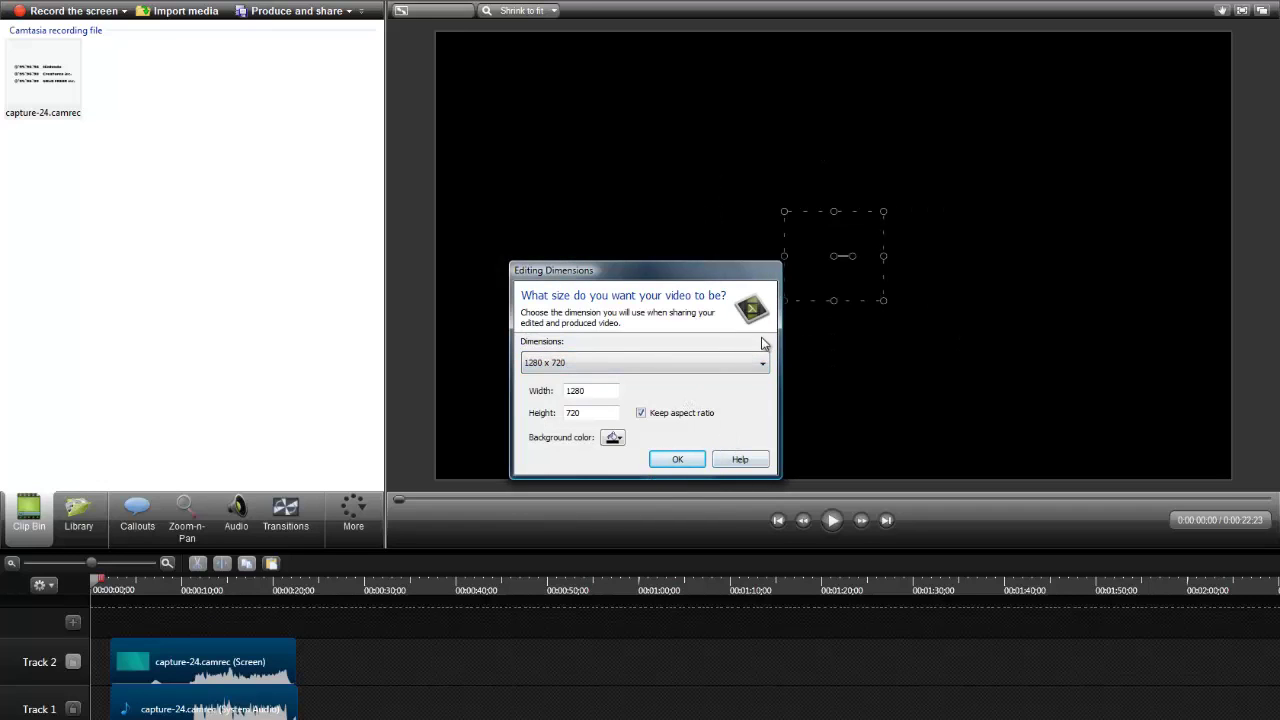
click(679, 458)
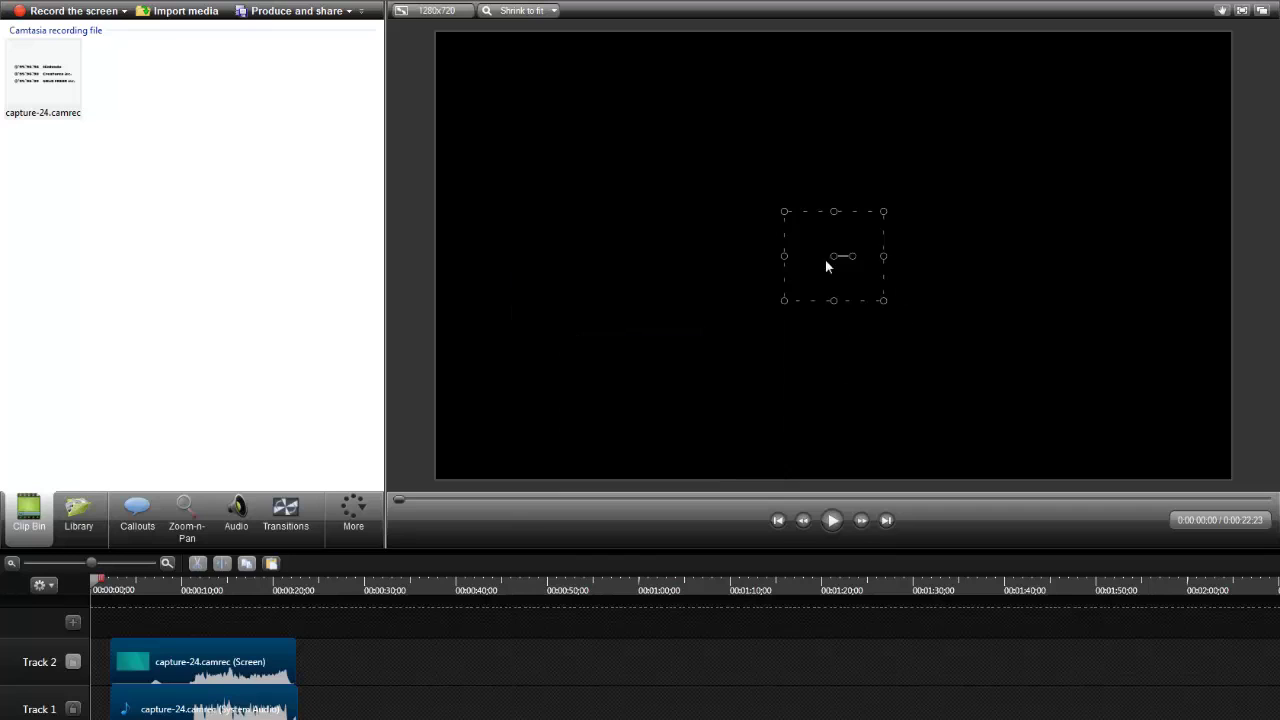
- Move the capture-24 clip to 0:00 and enlarge it in the preview to fill the canvas
drag(192, 672, 174, 672)
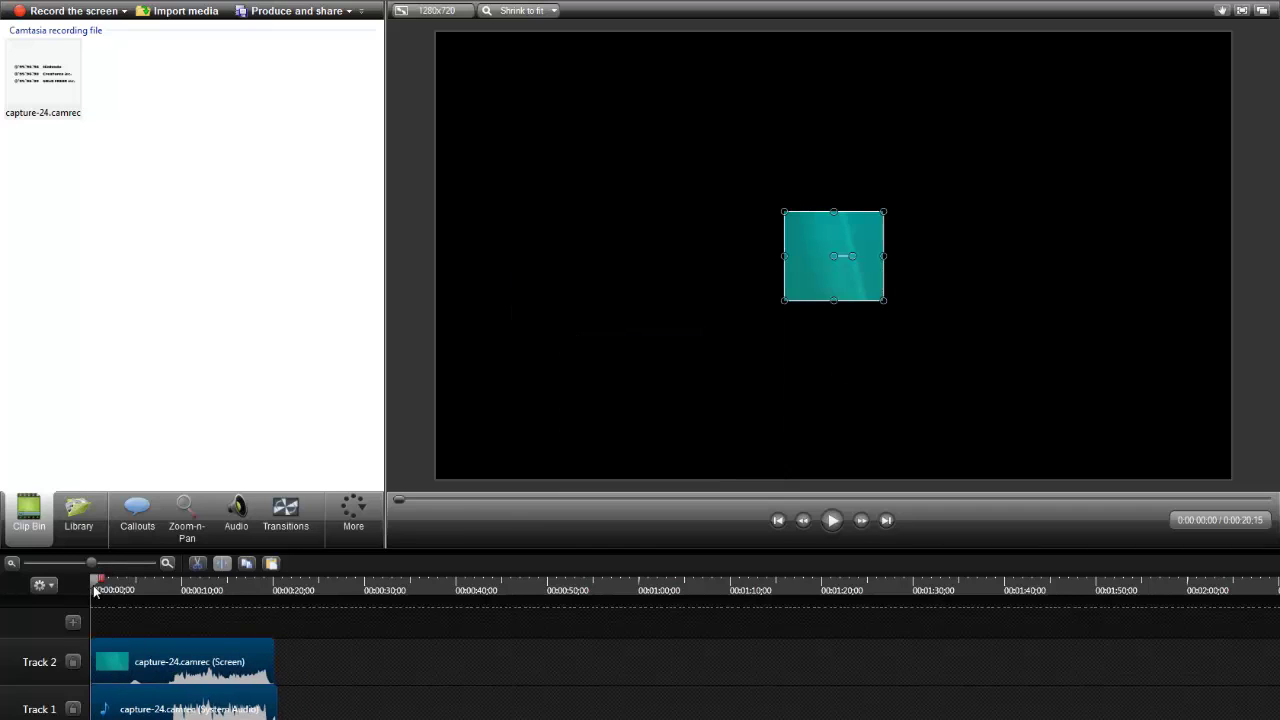
drag(95, 591, 118, 590)
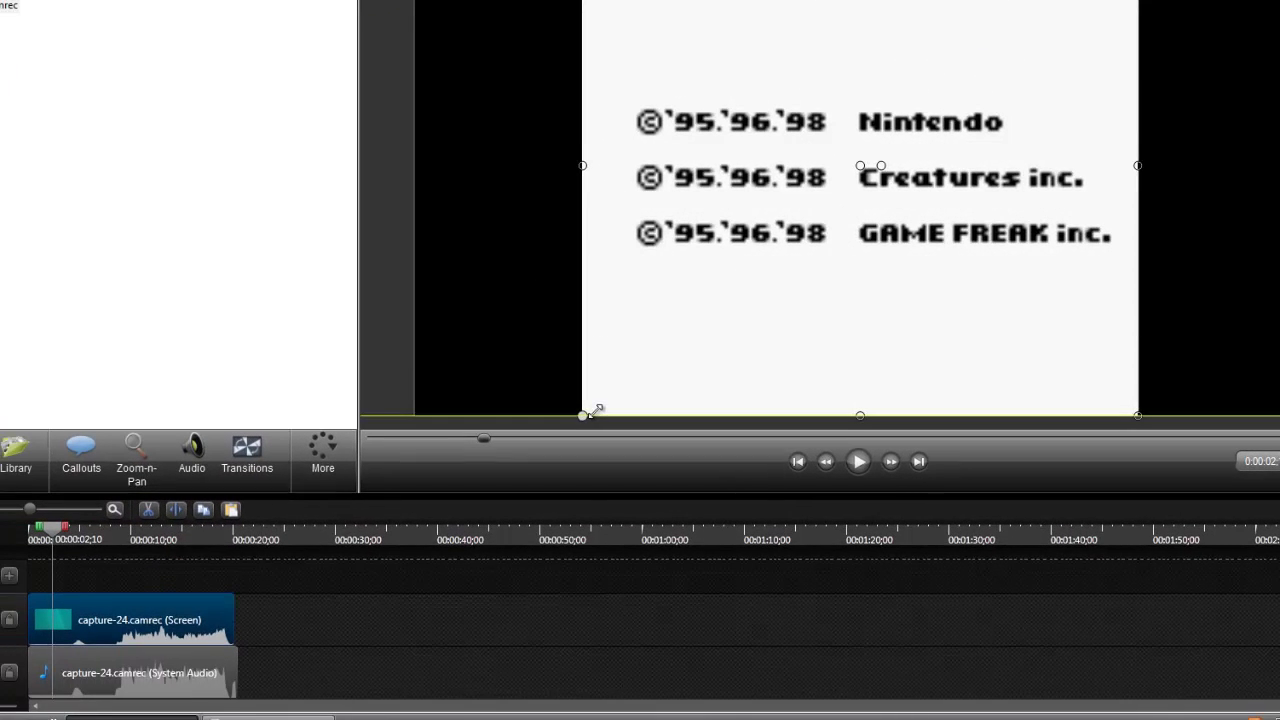
drag(594, 412, 594, 412)
drag(832, 292, 832, 292)
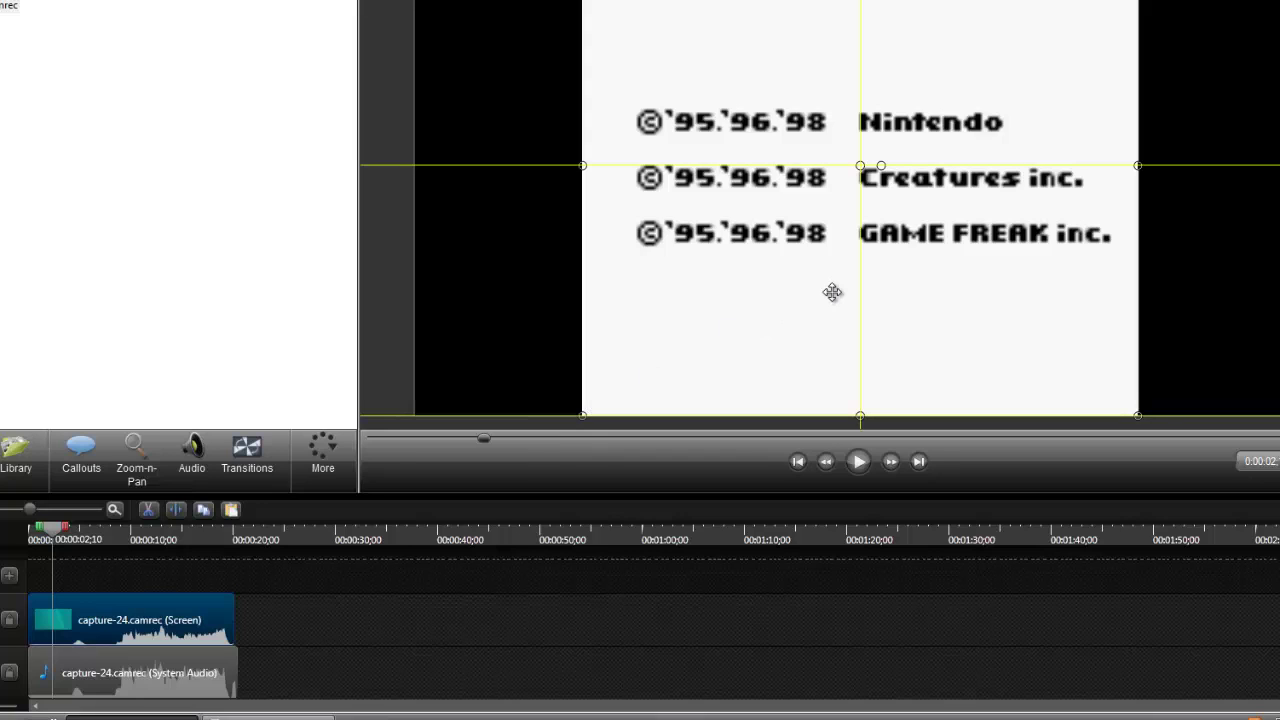
drag(832, 292, 832, 292)
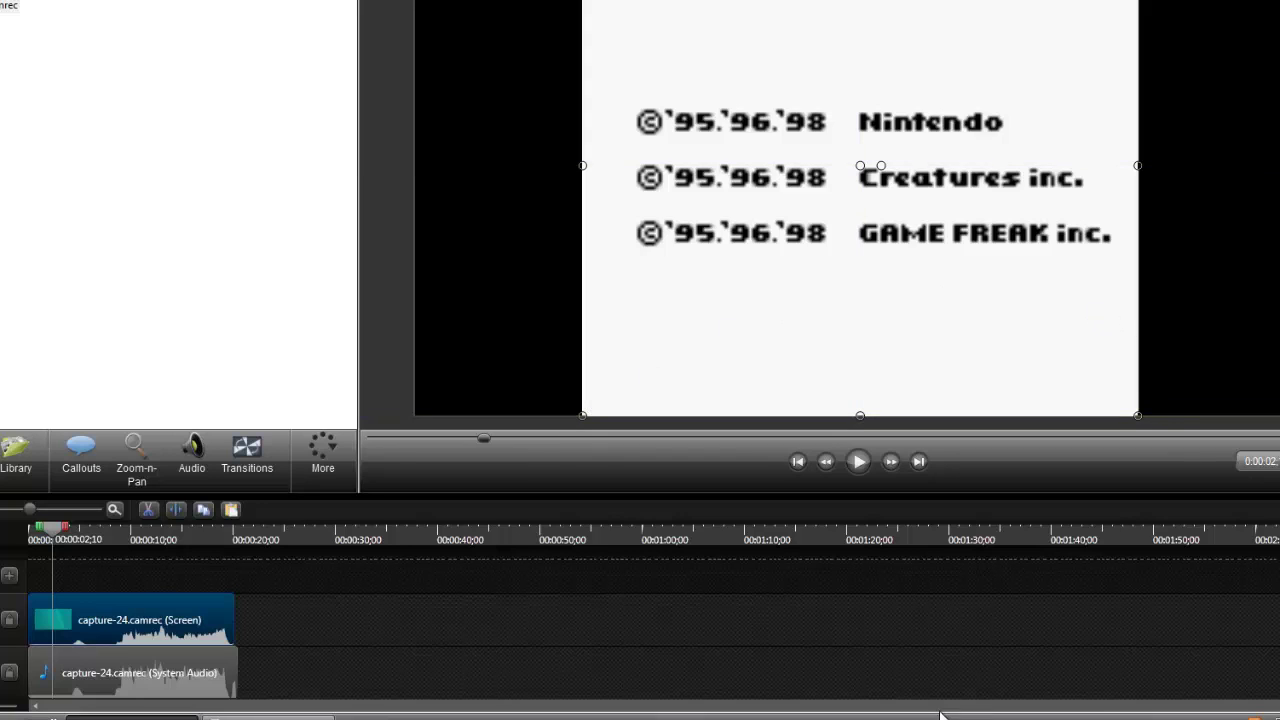
- Preview the battle scene, then return the playhead to 0:09:24
drag(57, 538, 175, 555)
click(858, 461)
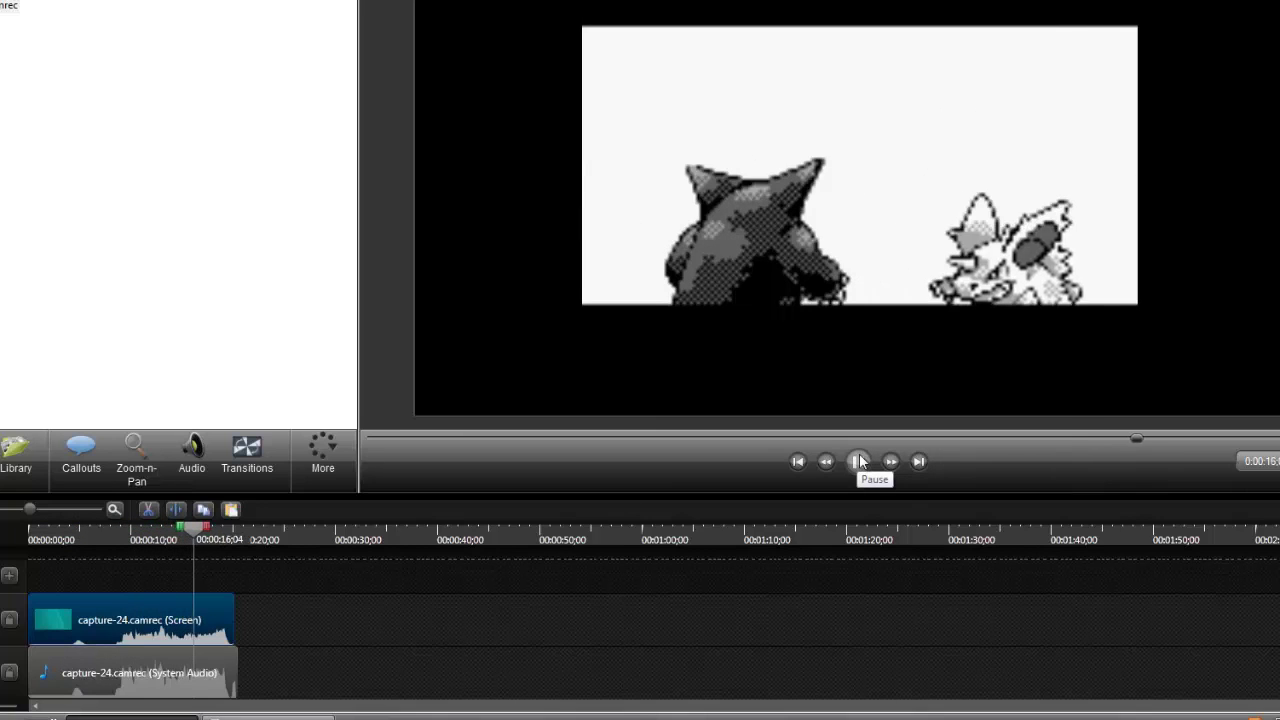
click(858, 461)
drag(178, 533, 128, 535)
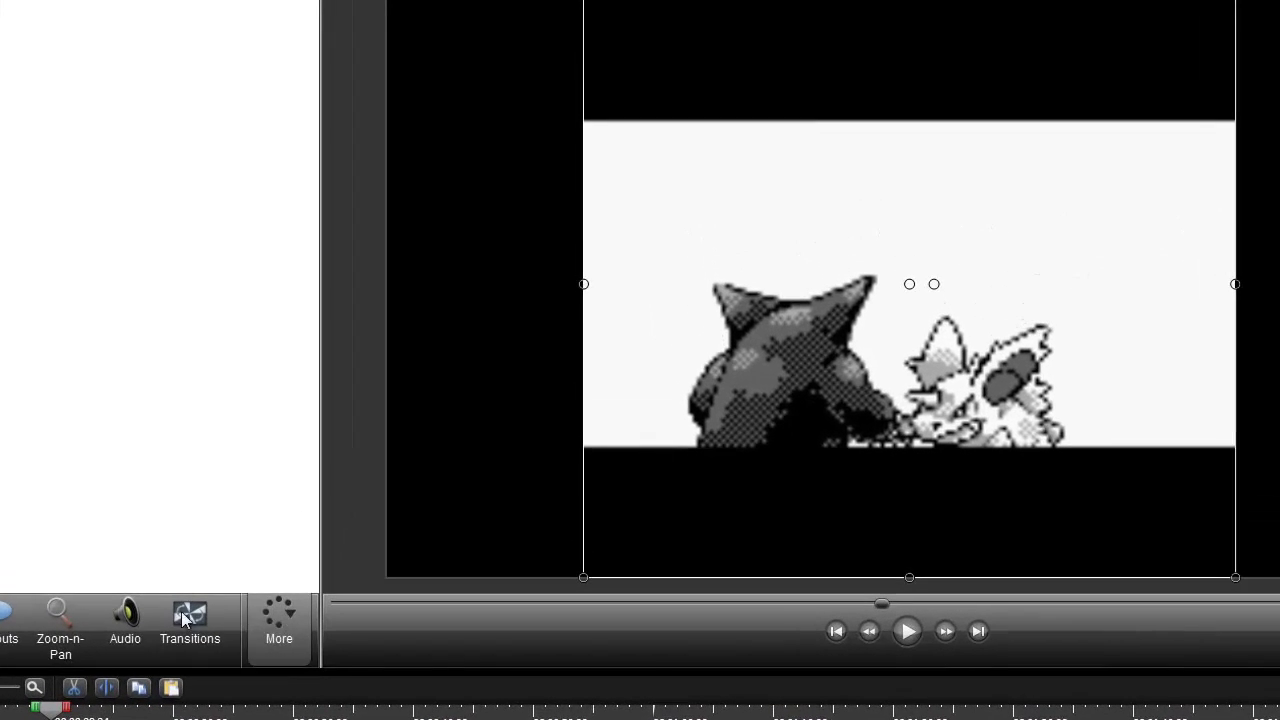
- Add a callout and change its shape to a rounded rectangle
click(6, 626)
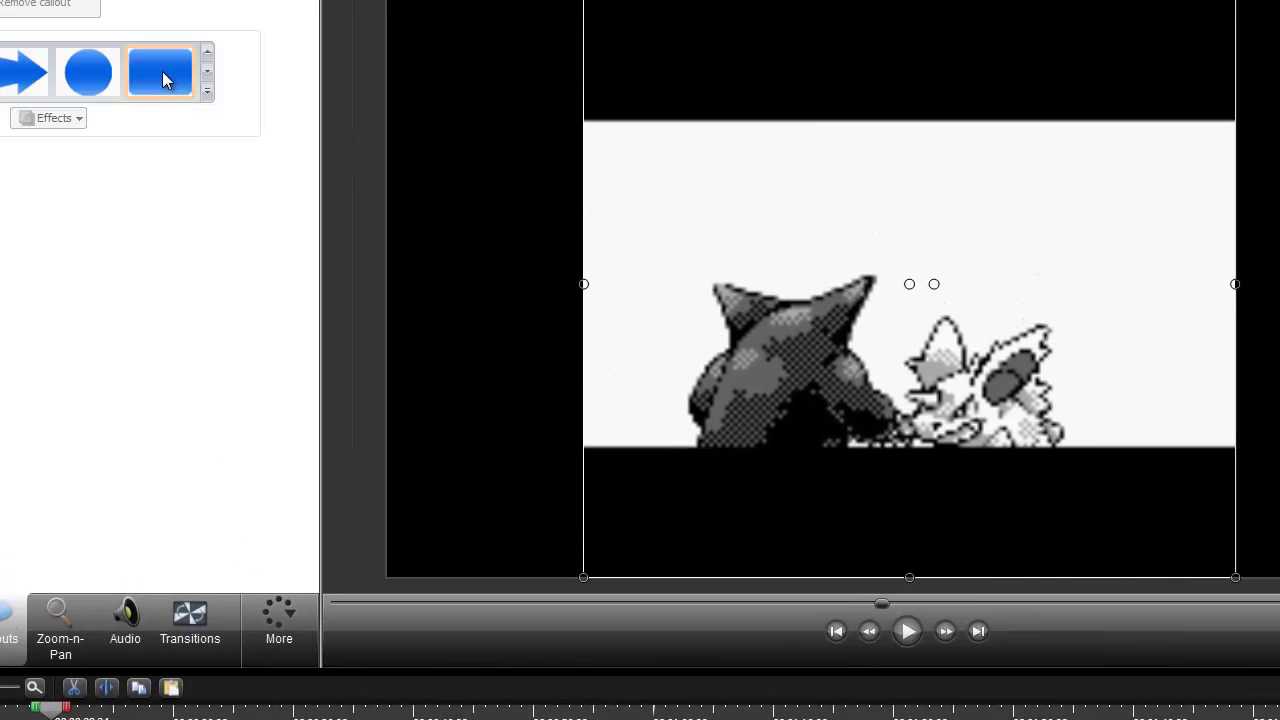
click(22, 72)
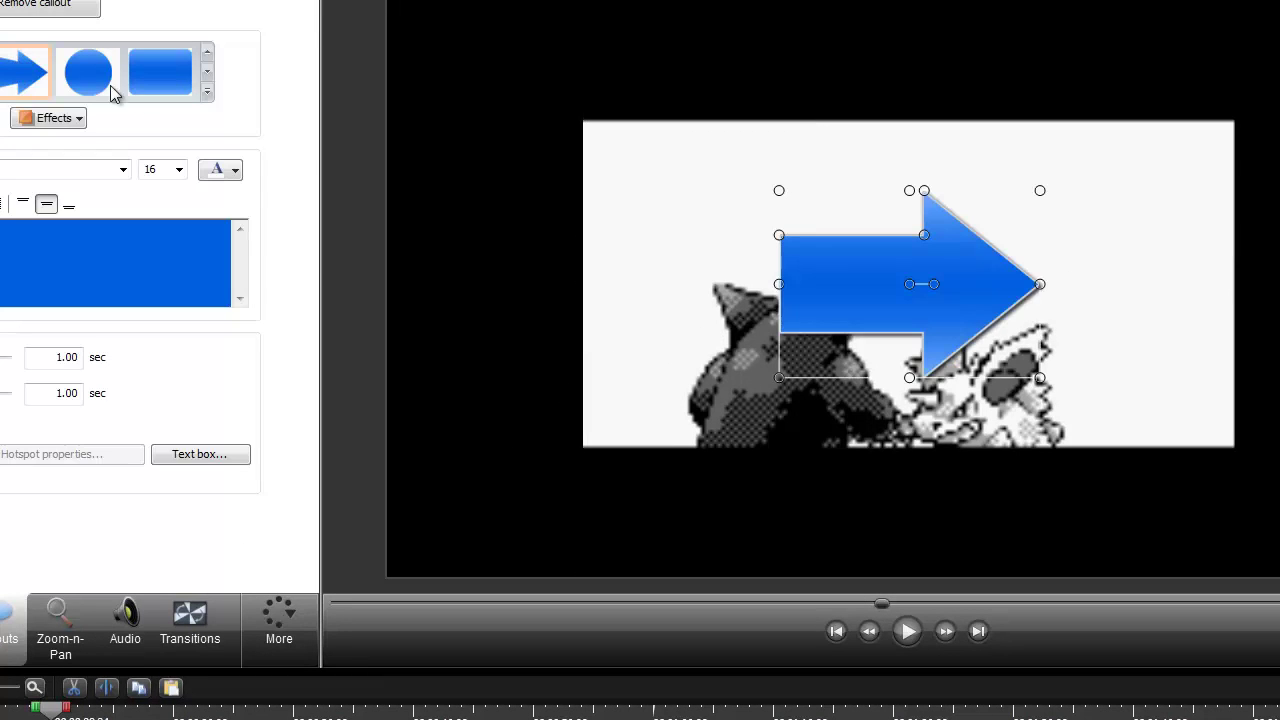
click(146, 74)
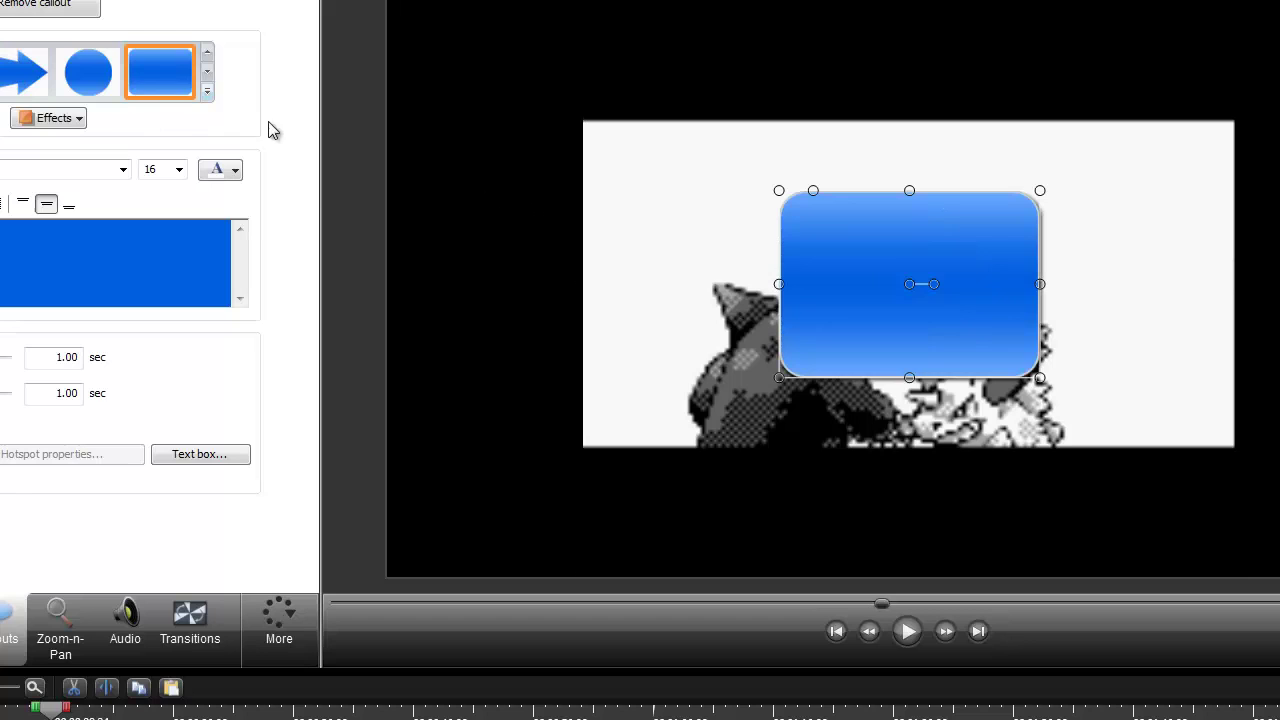
- Place the rounded rectangle as a tall left-edge bar, starting earlier and lasting longer
drag(875, 297, 474, 97)
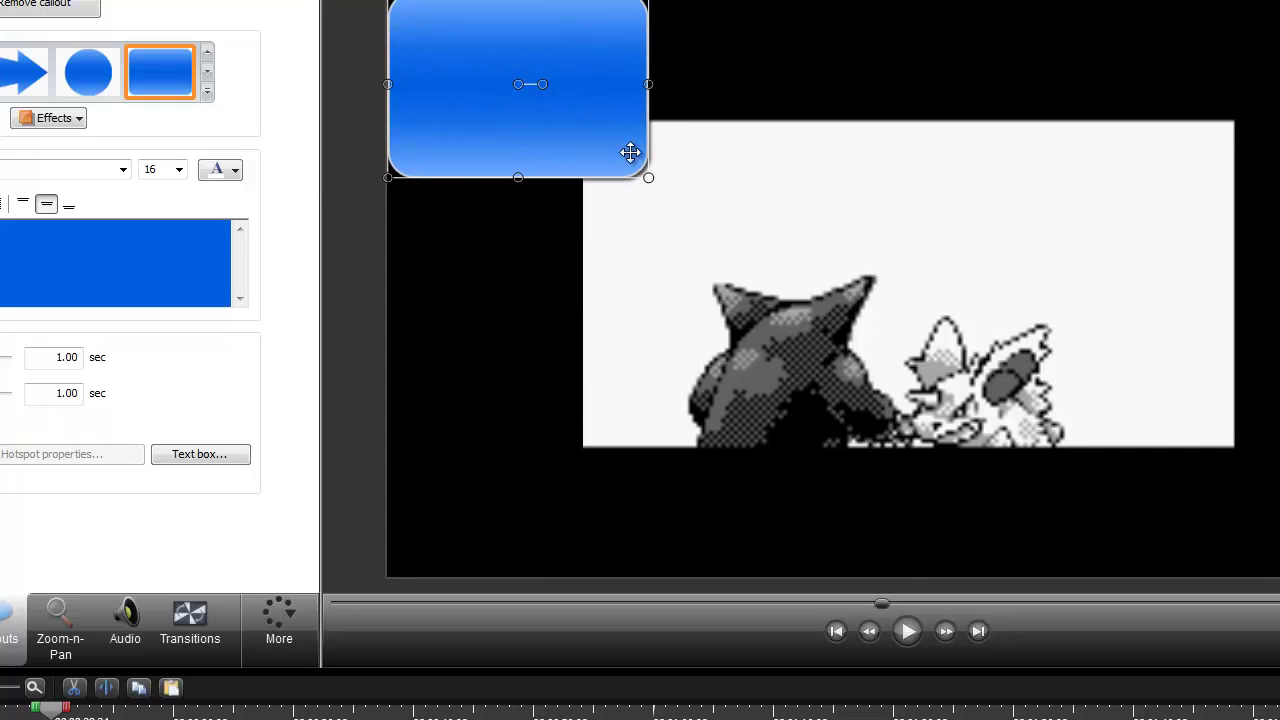
drag(649, 177, 583, 548)
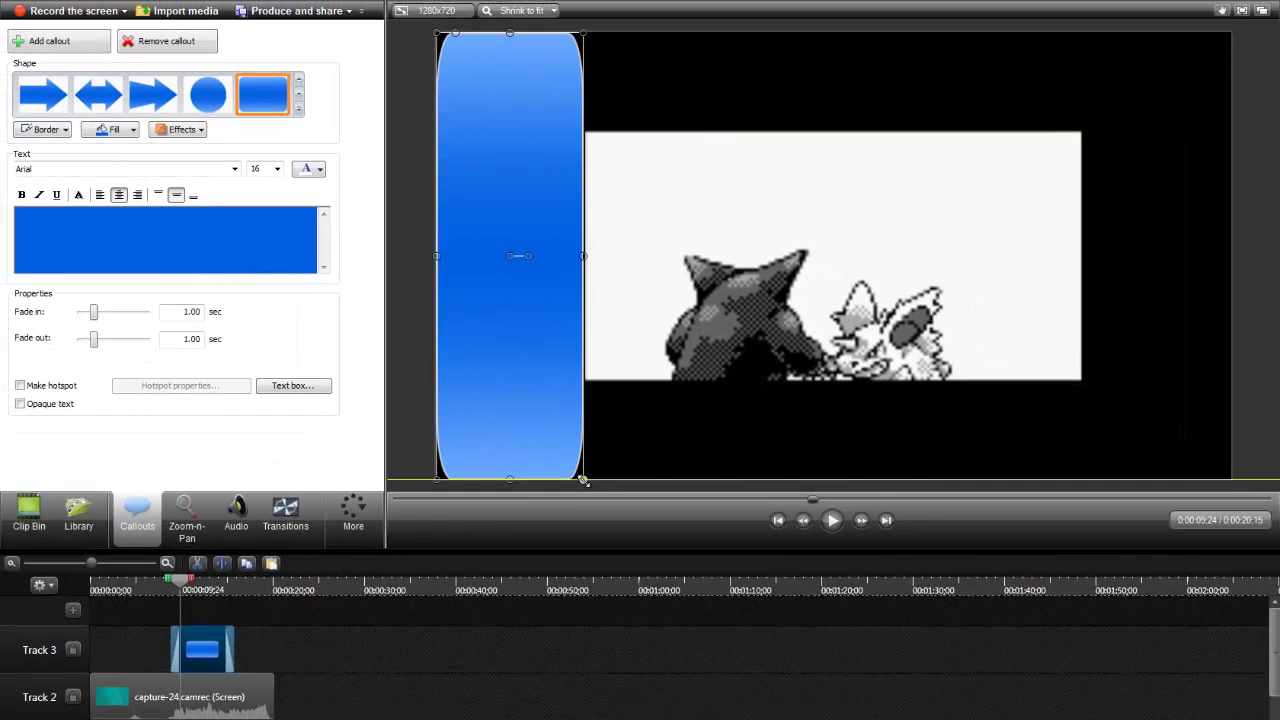
drag(171, 649, 93, 649)
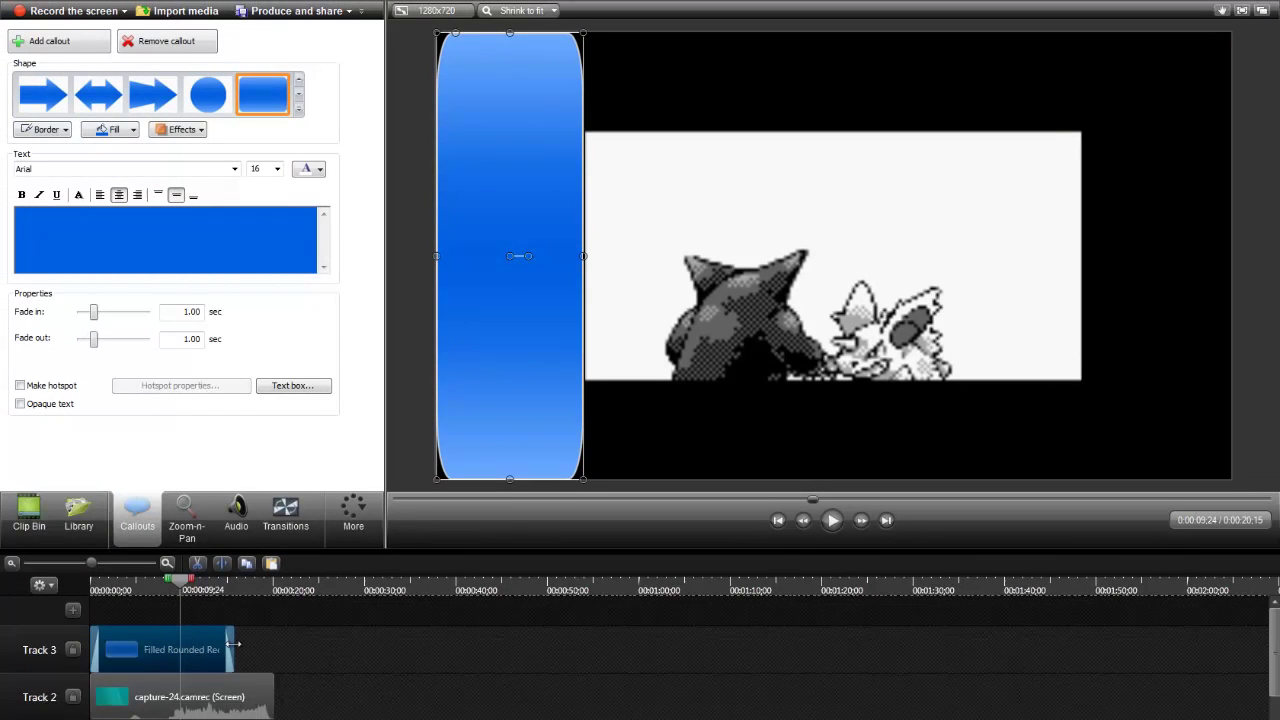
drag(251, 645, 274, 649)
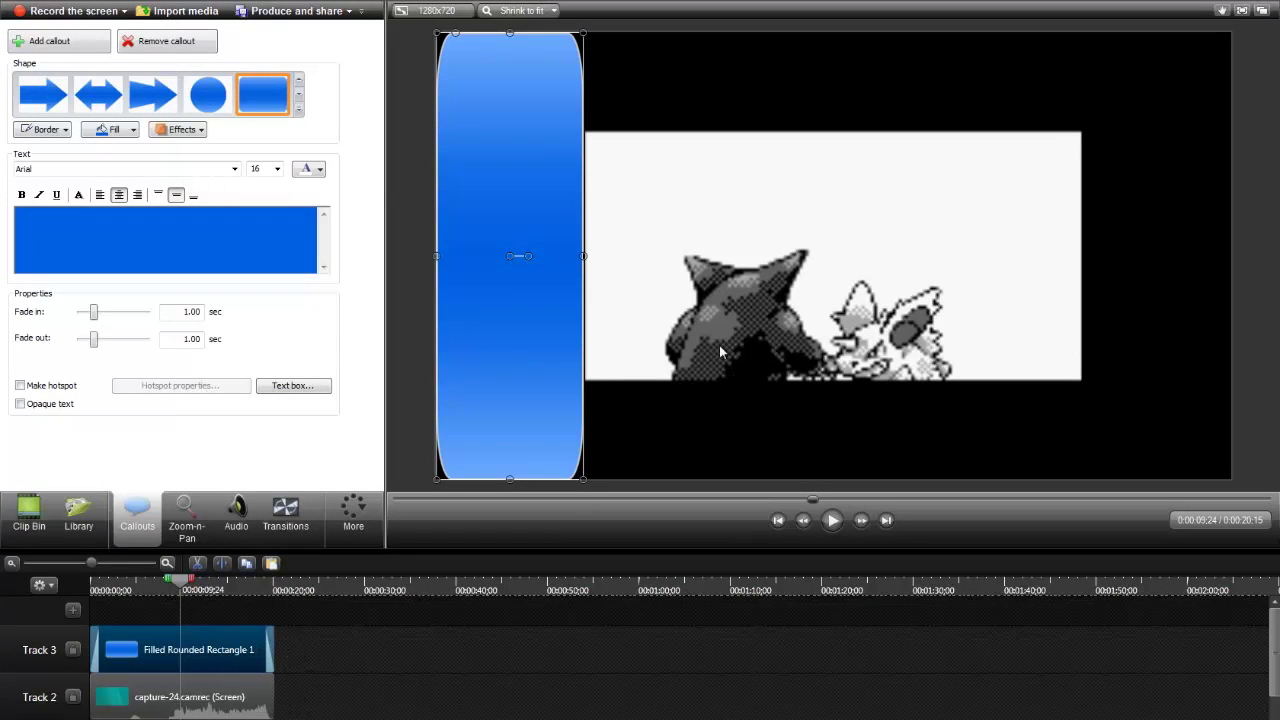
- Fill the sidebar callout red and set its font to Showcard Gothic
click(133, 130)
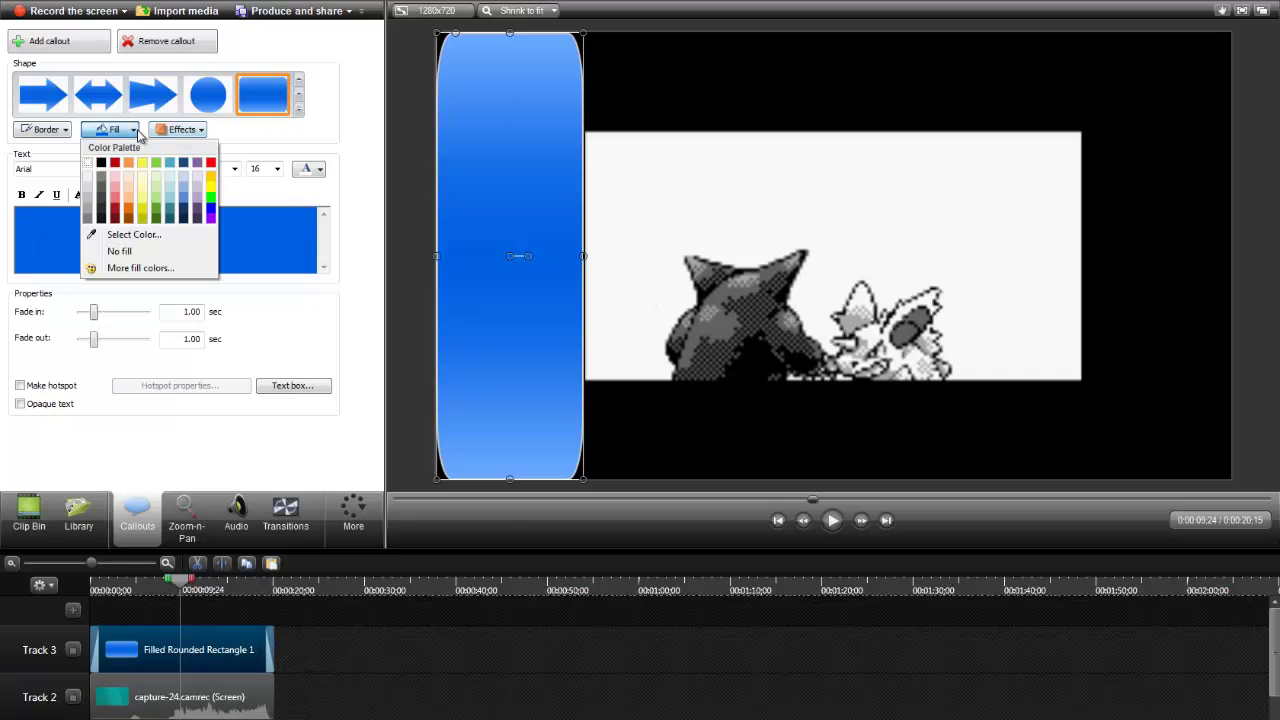
click(210, 164)
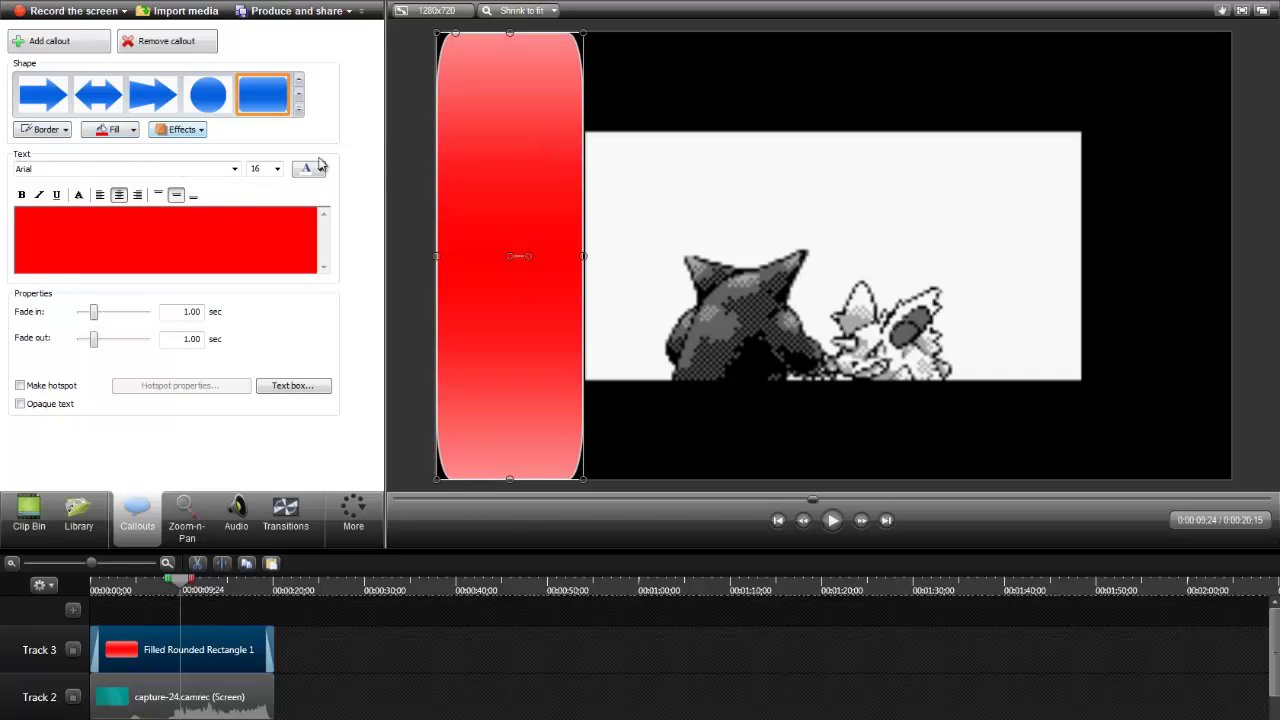
click(234, 168)
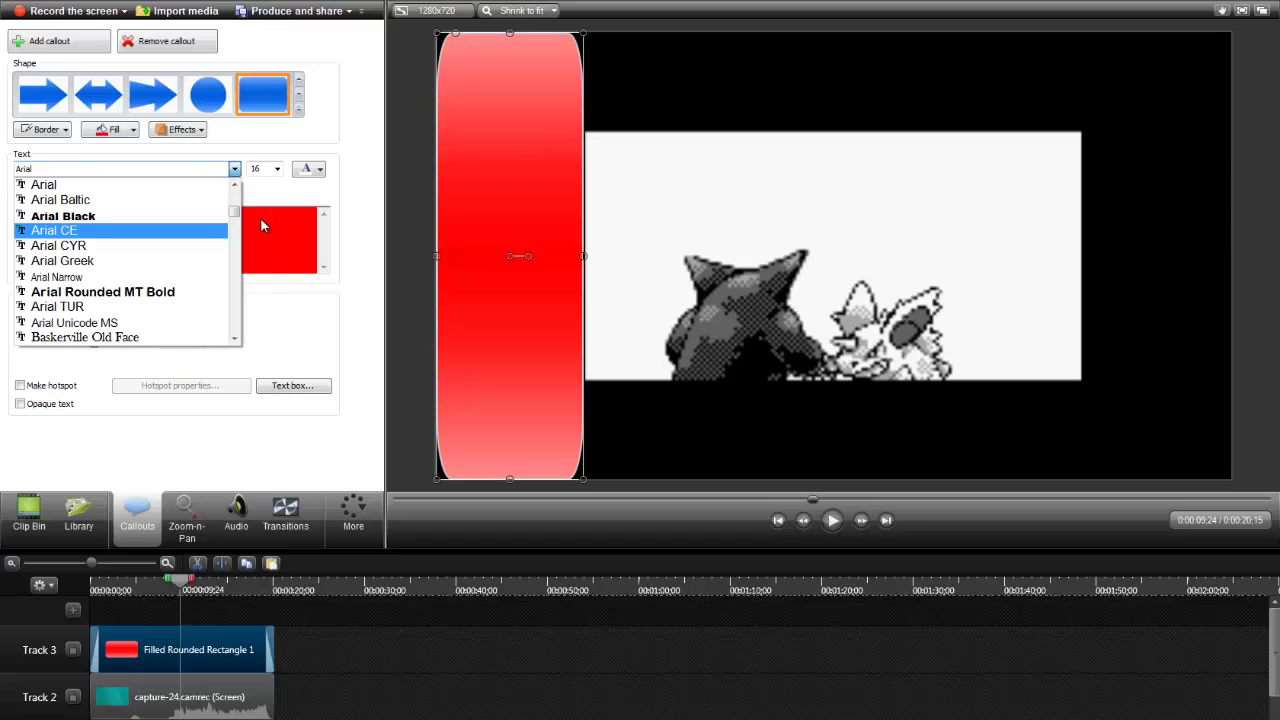
drag(236, 228, 236, 312)
click(178, 246)
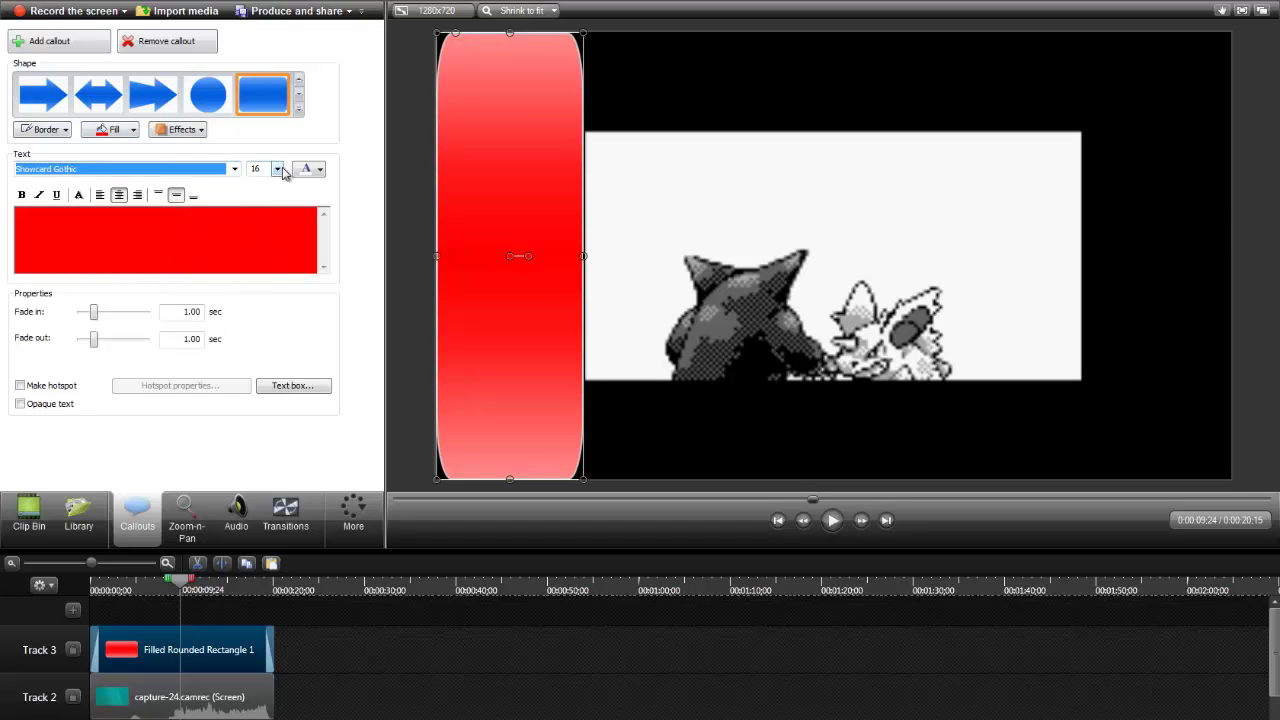
- Enter TEAM in black text, aligned to the callout's top
click(319, 170)
click(312, 203)
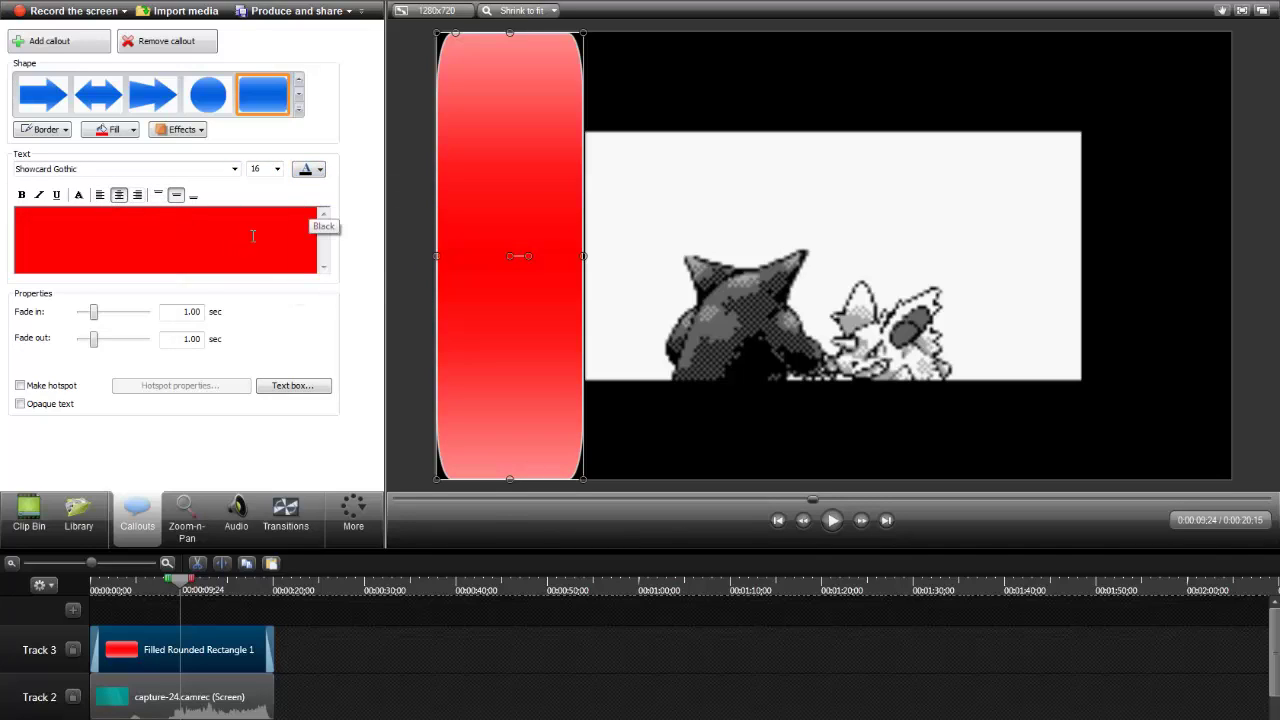
text(TEAM)
click(157, 195)
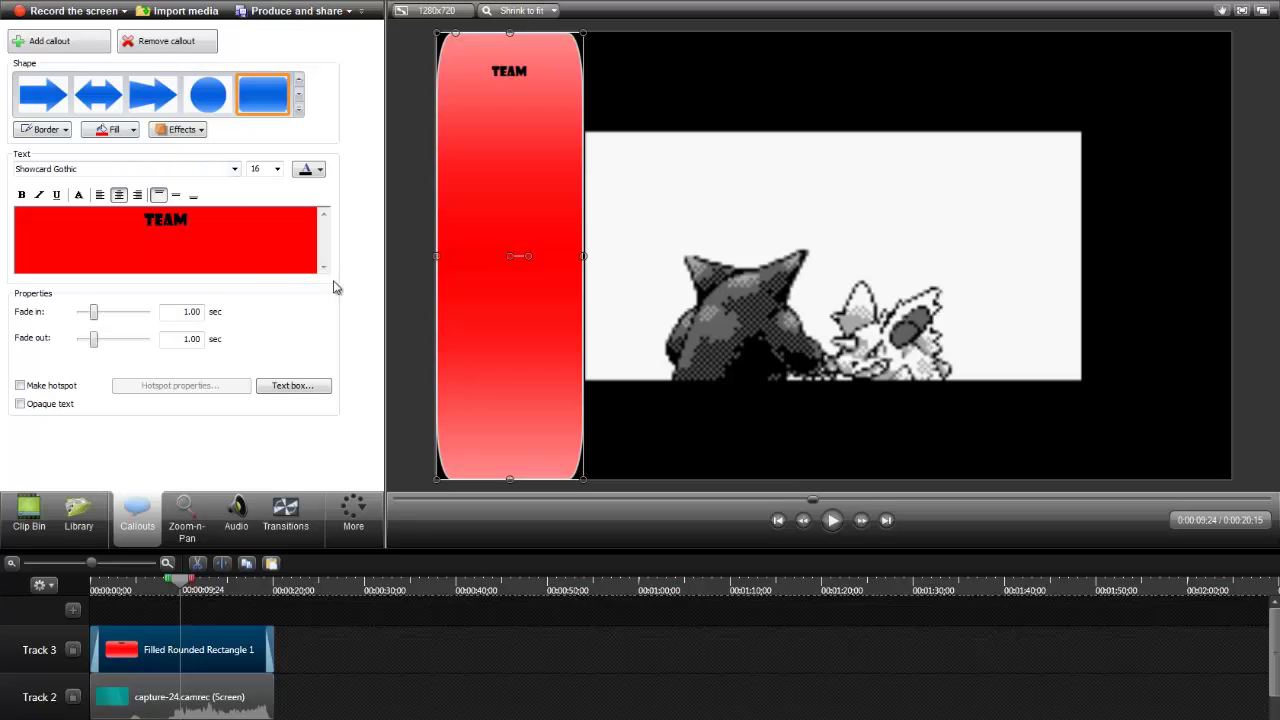
- Add a new callout spanning the sidebar's duration, with no text and a white fill
click(97, 40)
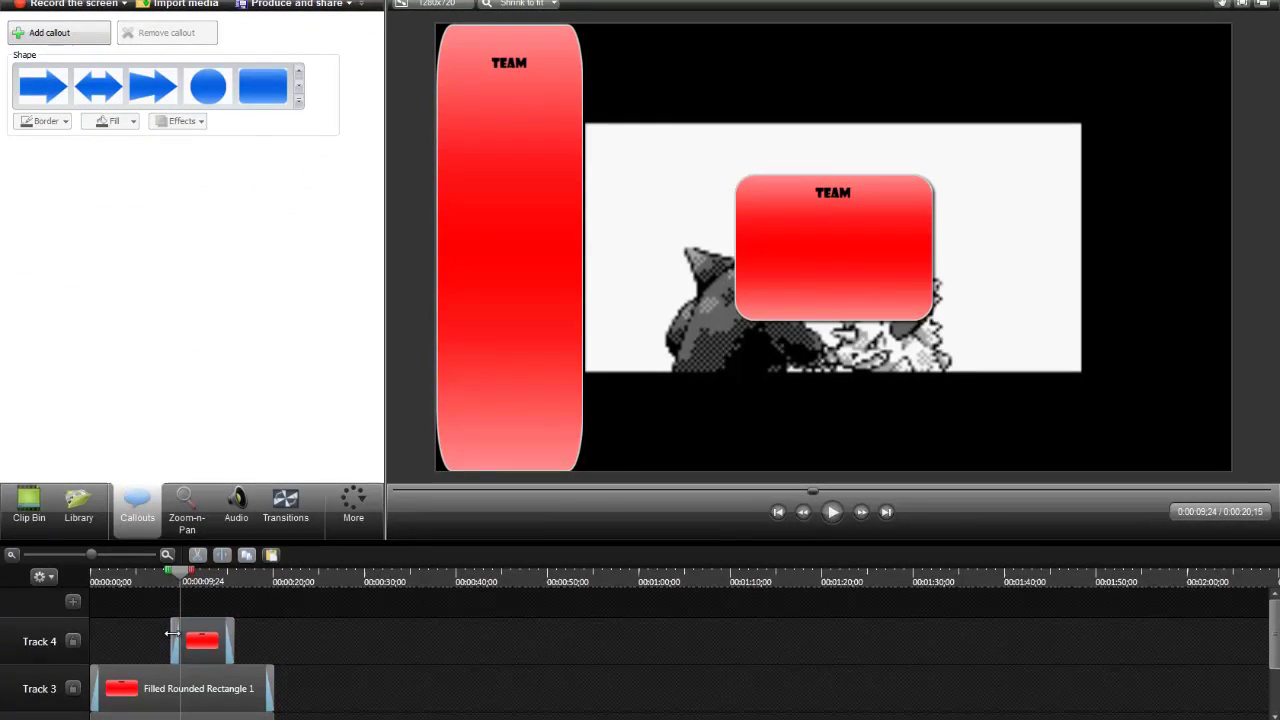
drag(172, 648, 93, 648)
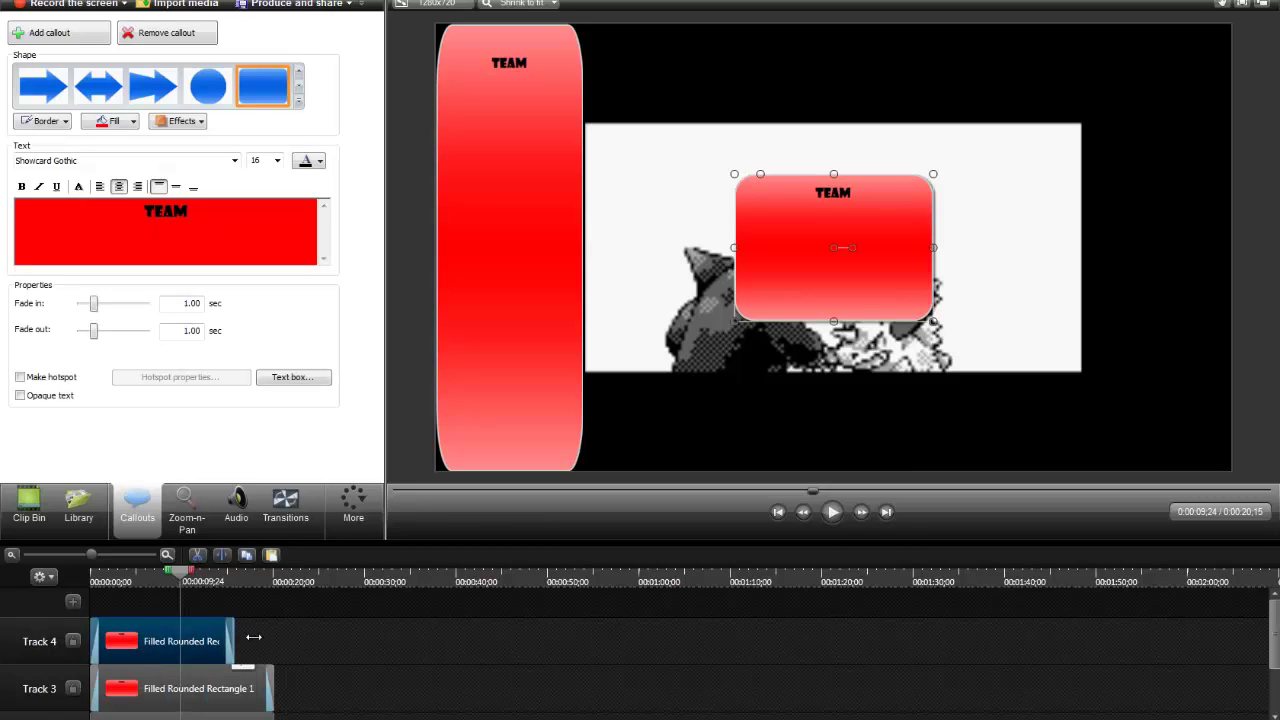
drag(253, 637, 268, 641)
drag(198, 212, 72, 222)
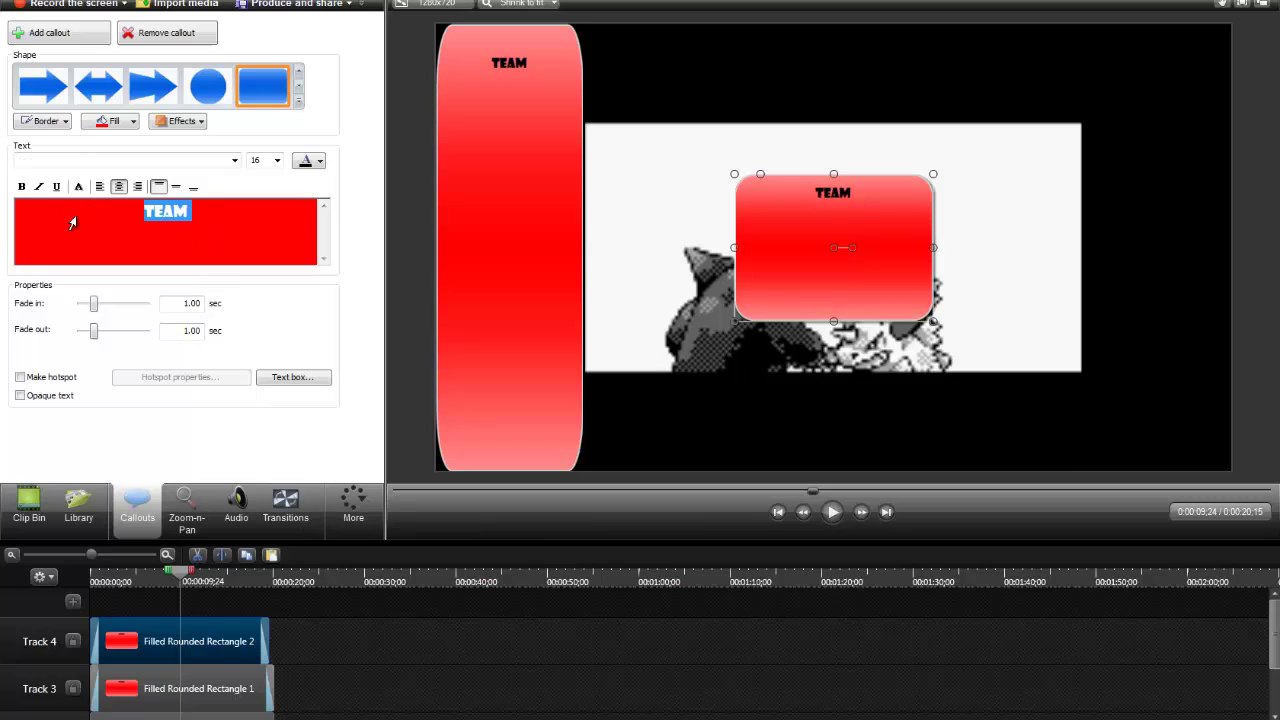
key(BackSpace)
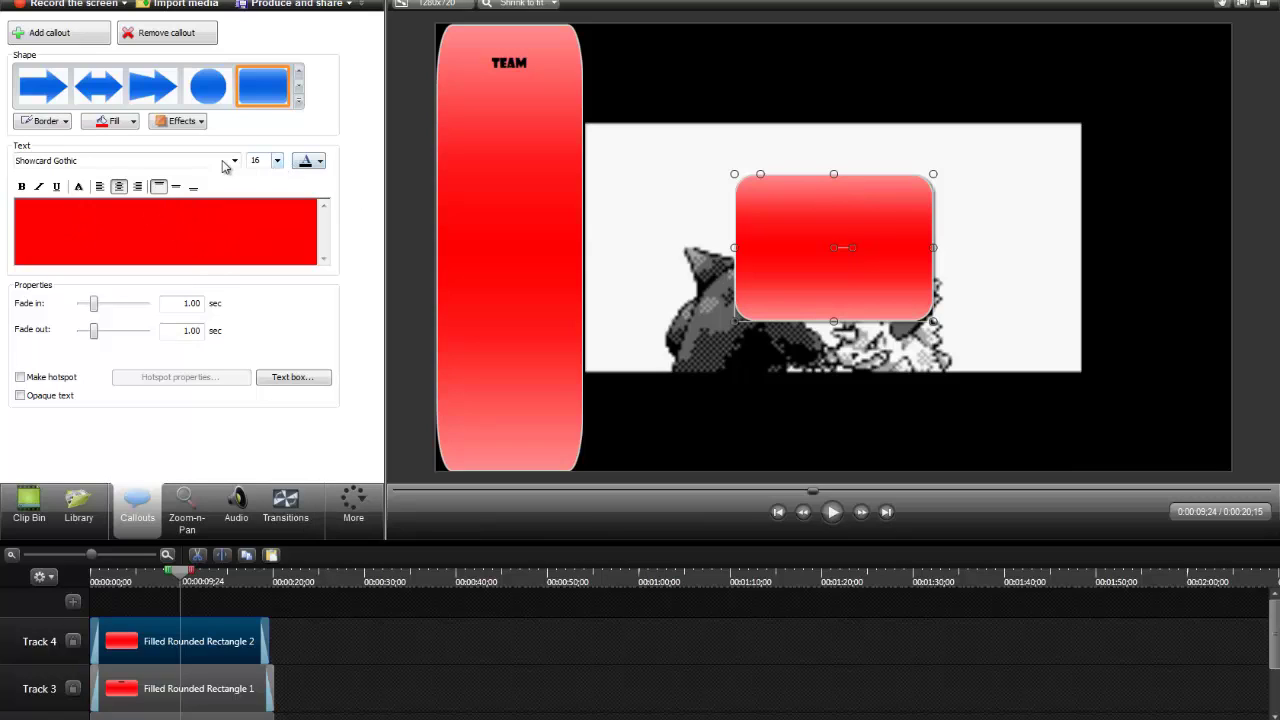
click(128, 125)
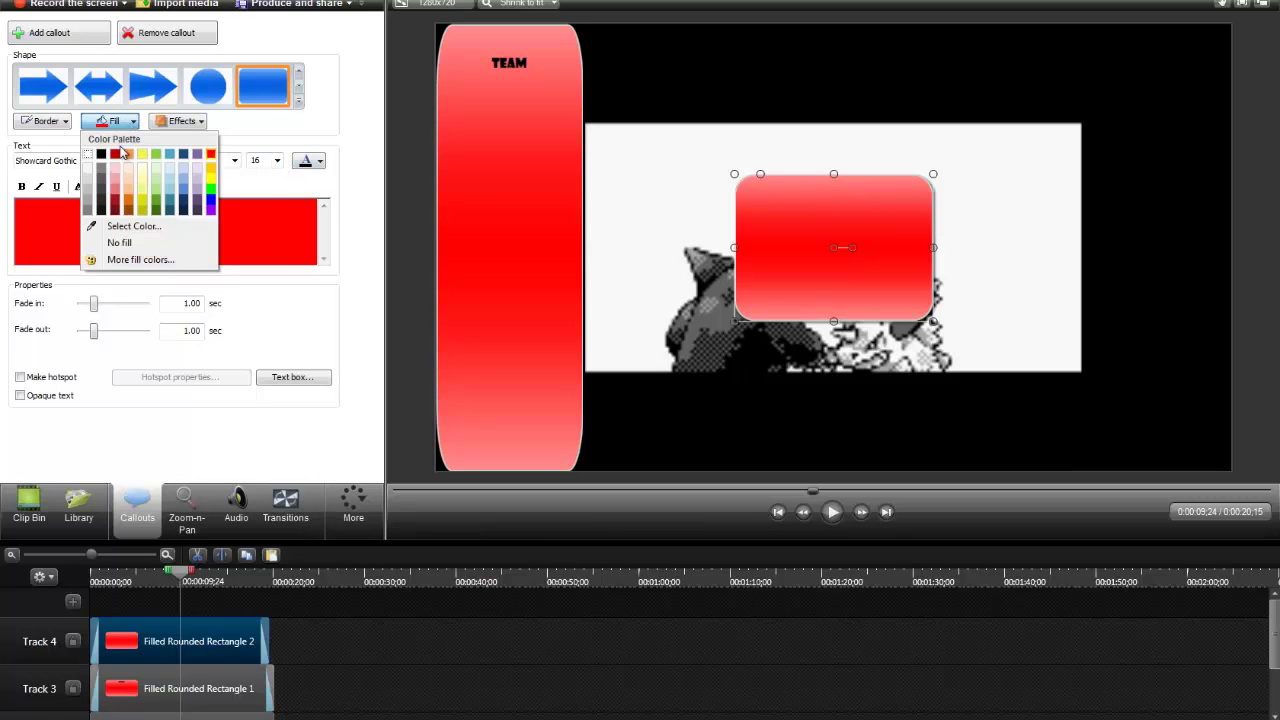
click(90, 168)
- Resize the white callout into a slim, wide bar just below TEAM on the red sidebar
drag(801, 242, 504, 170)
drag(637, 249, 528, 125)
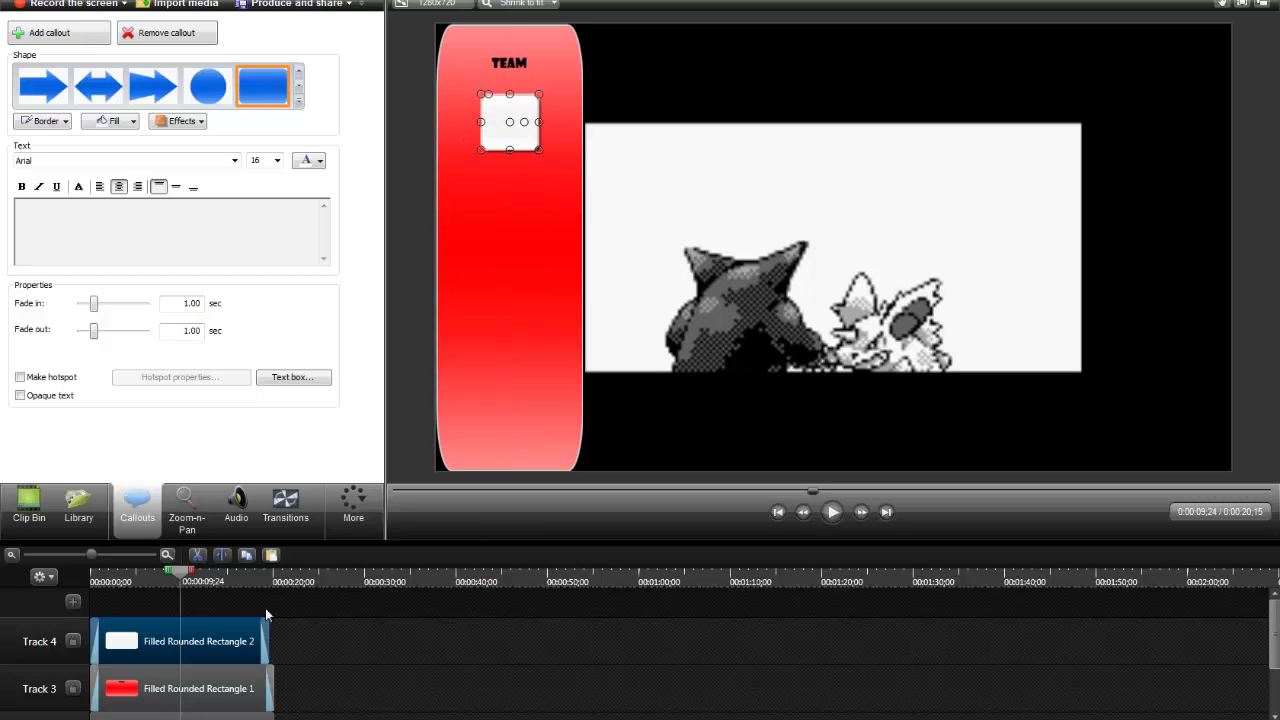
click(255, 690)
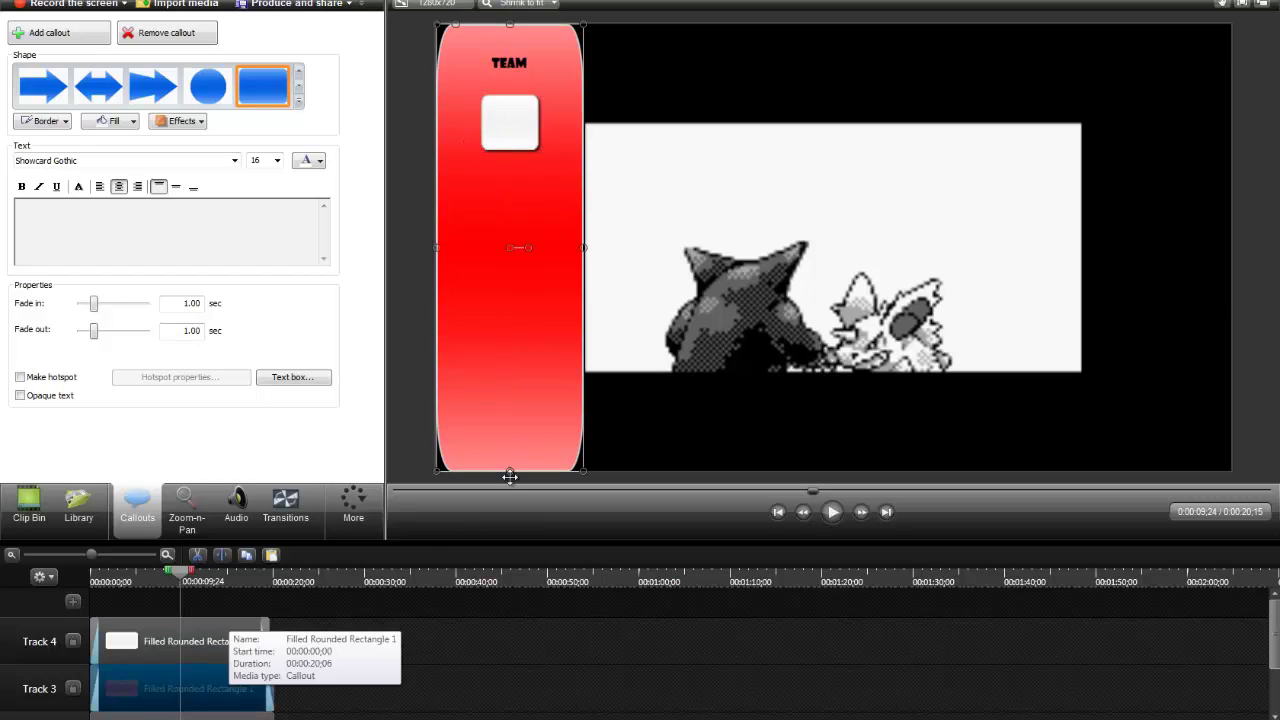
click(515, 114)
drag(482, 121, 456, 121)
drag(539, 150, 562, 119)
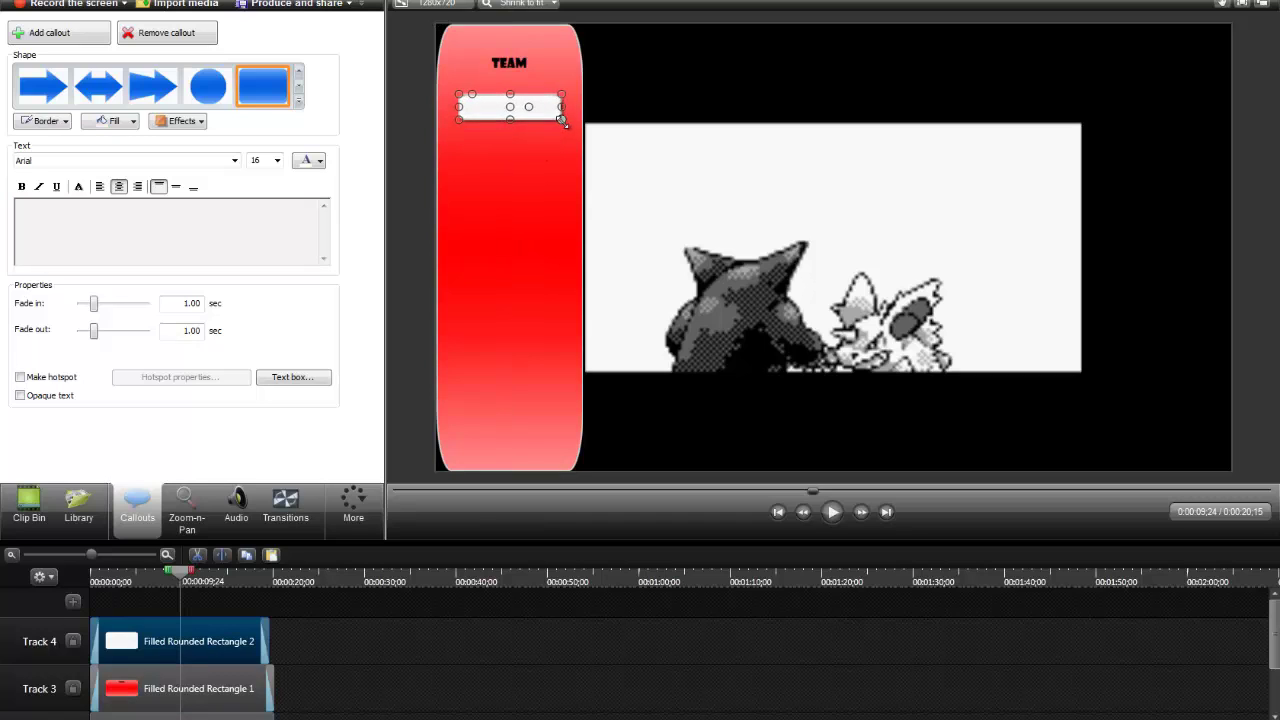
drag(459, 106, 489, 102)
click(485, 106)
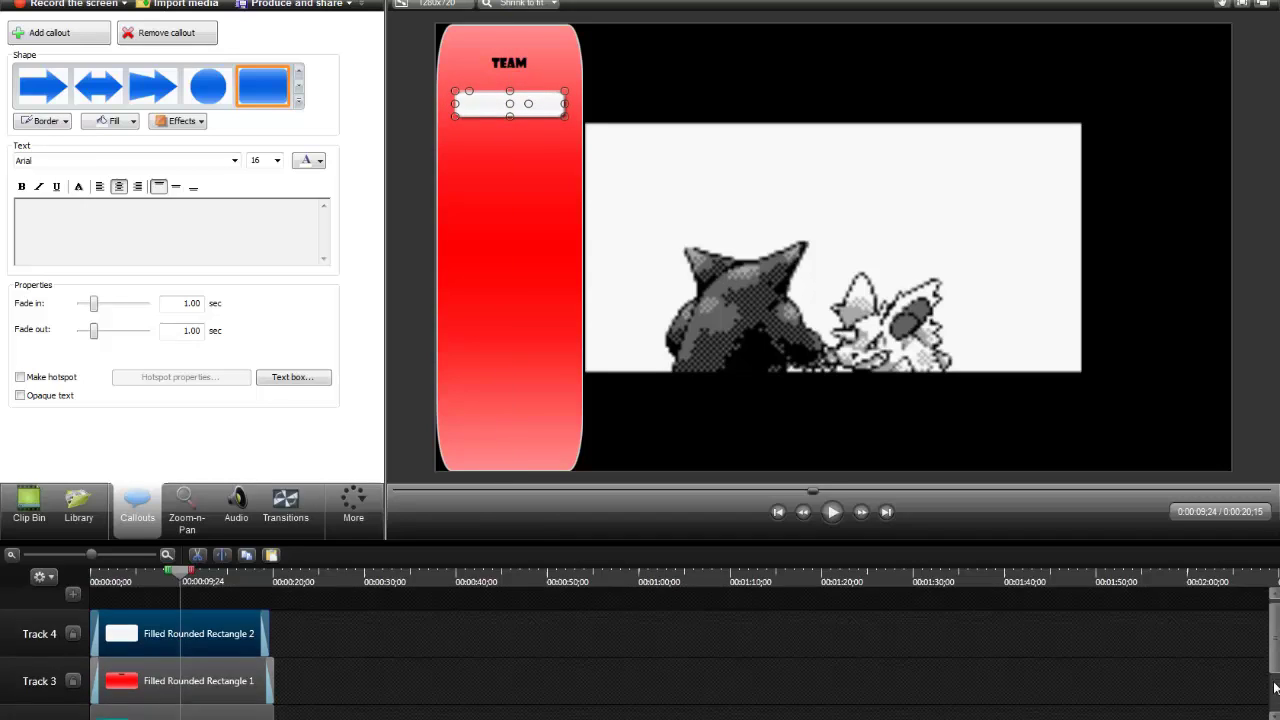
- Copy the white bar callout and paste five copies onto new timeline tracks
drag(1275, 688, 1273, 600)
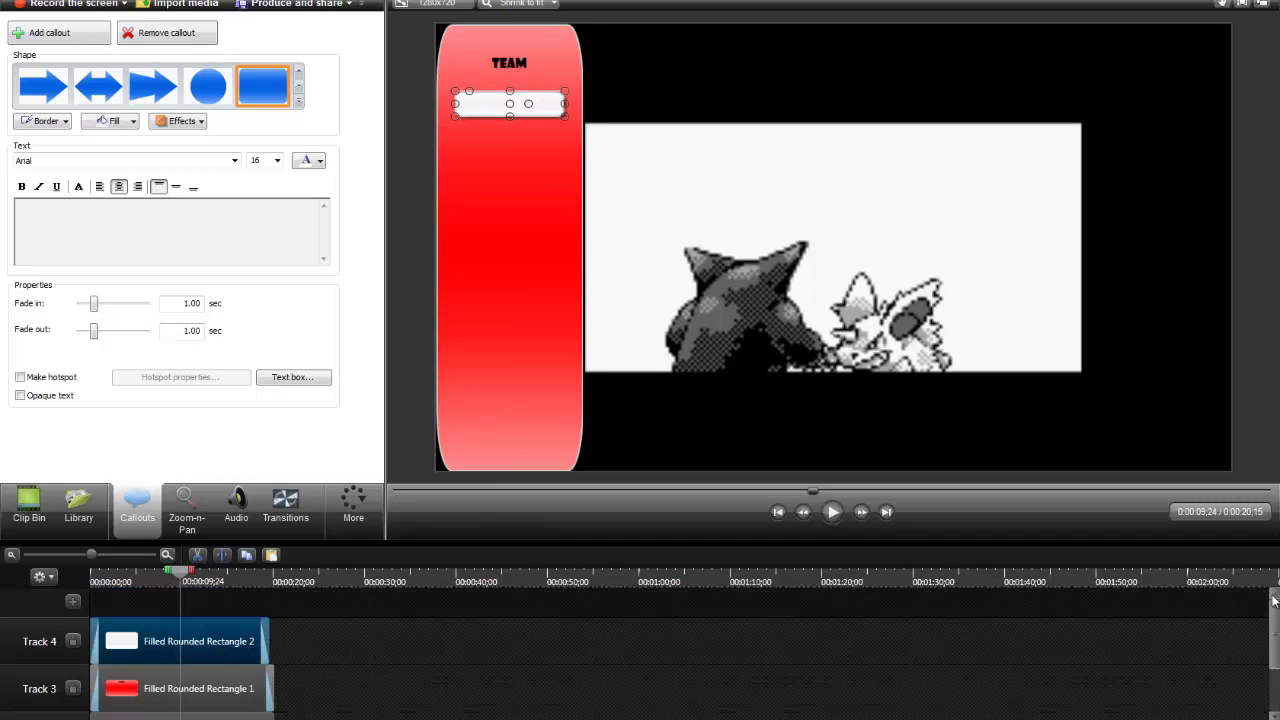
right_click(180, 634)
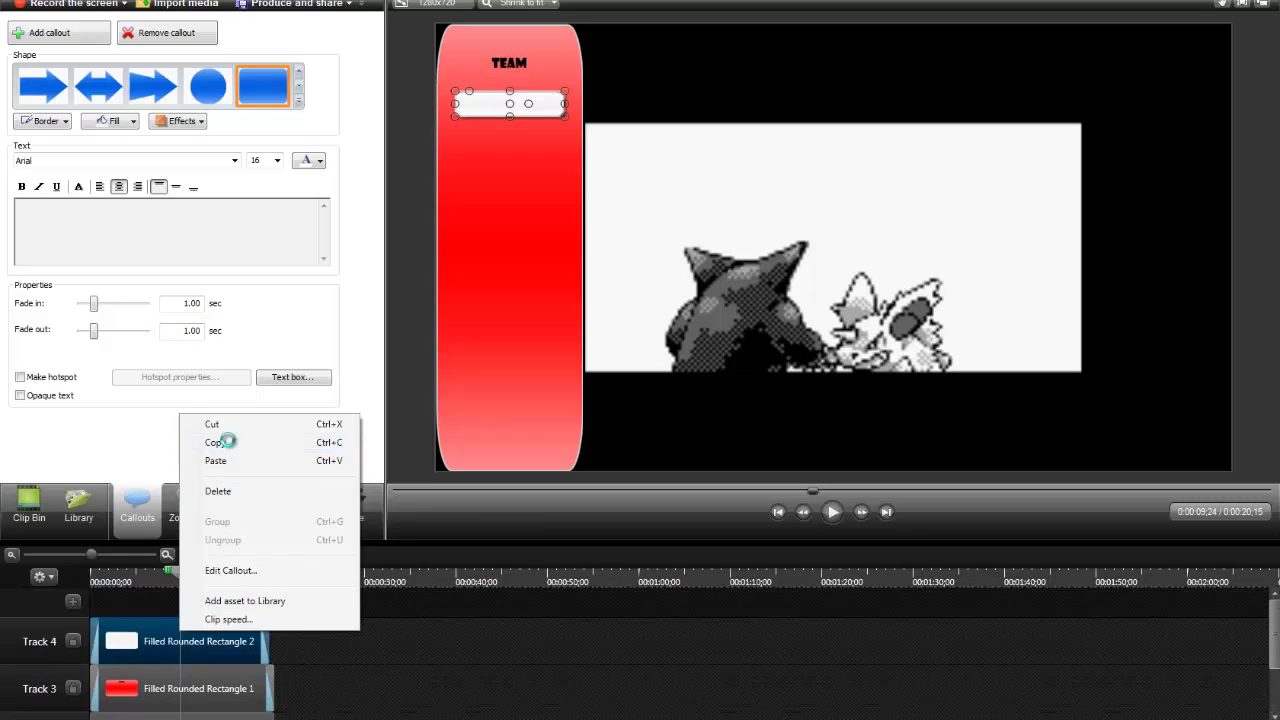
click(230, 443)
right_click(111, 598)
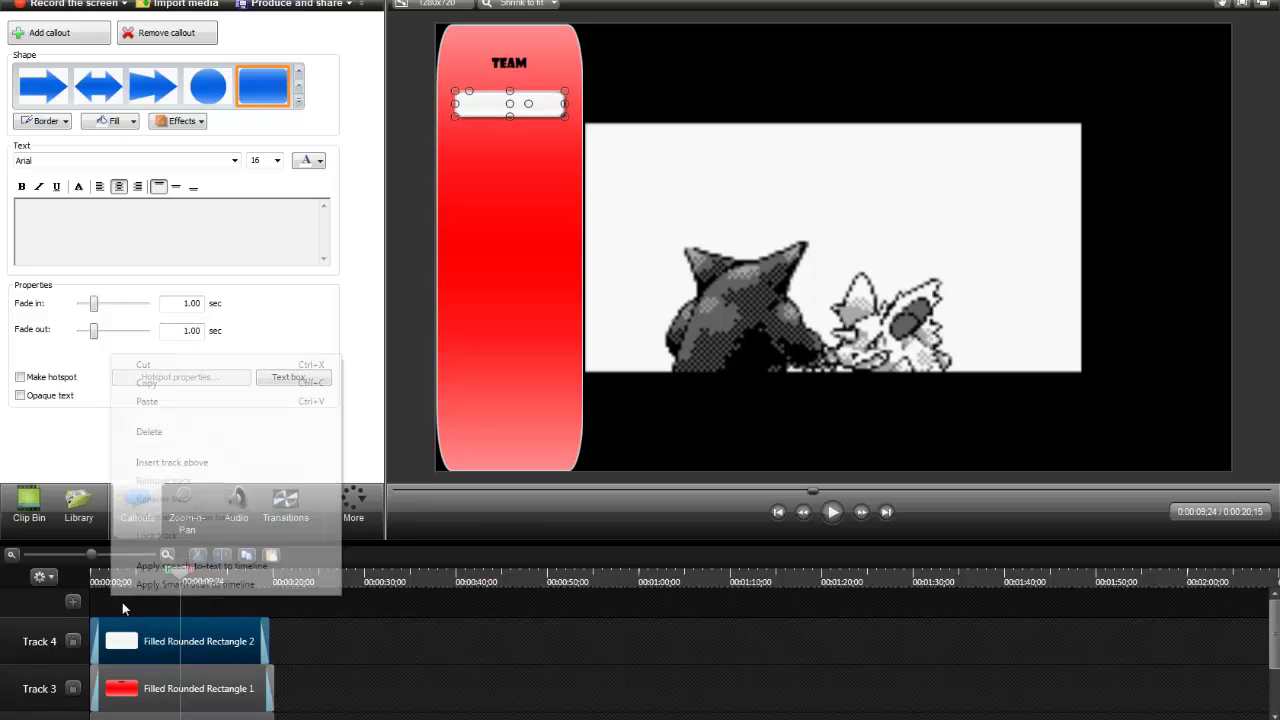
click(156, 401)
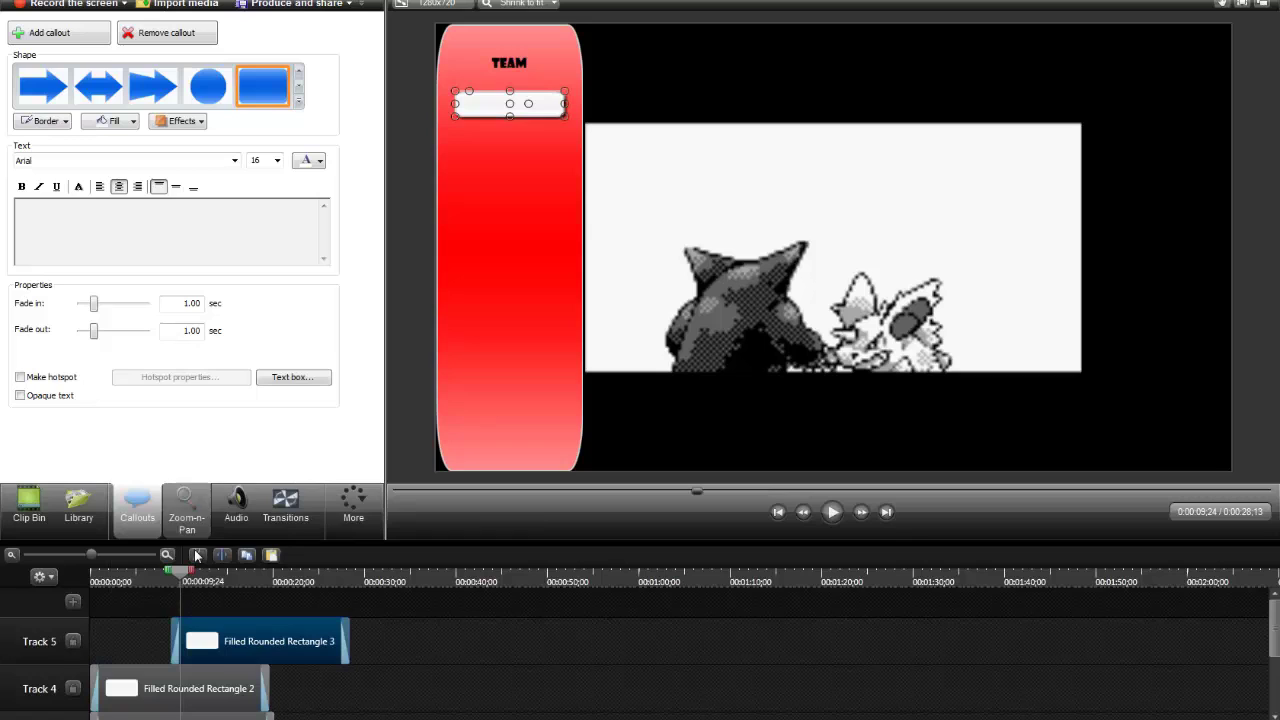
right_click(150, 598)
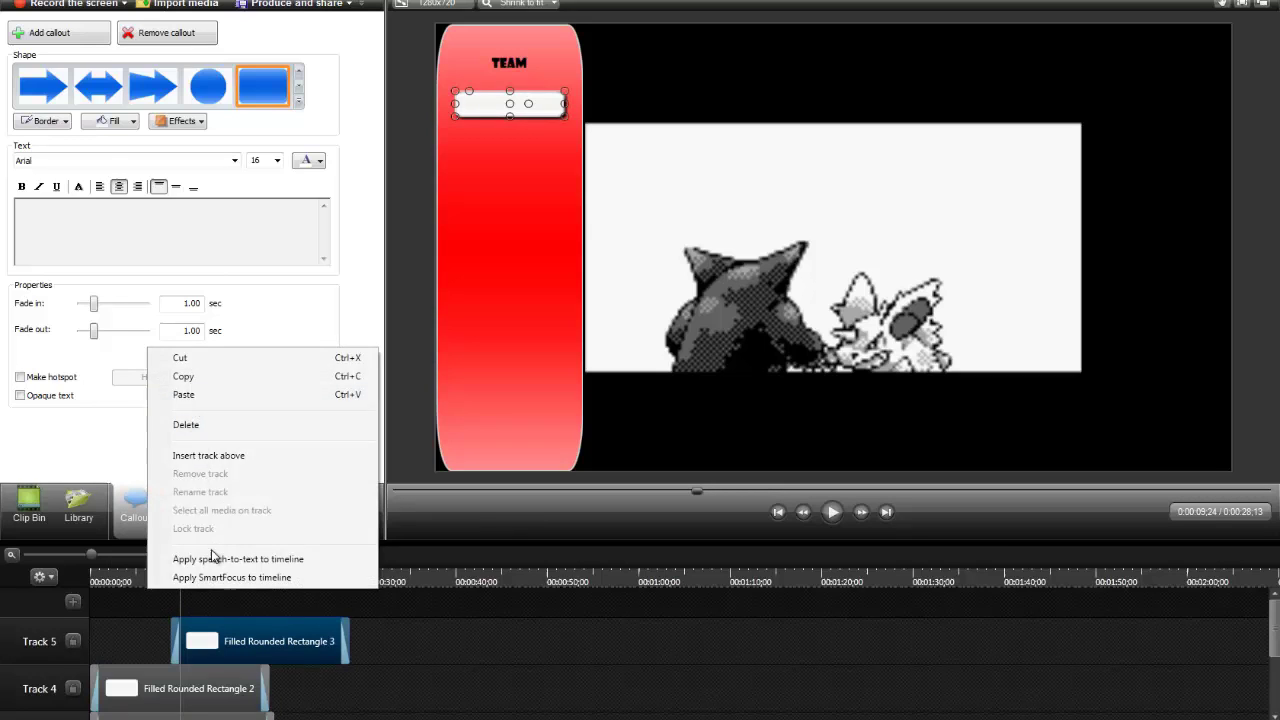
click(197, 400)
right_click(158, 598)
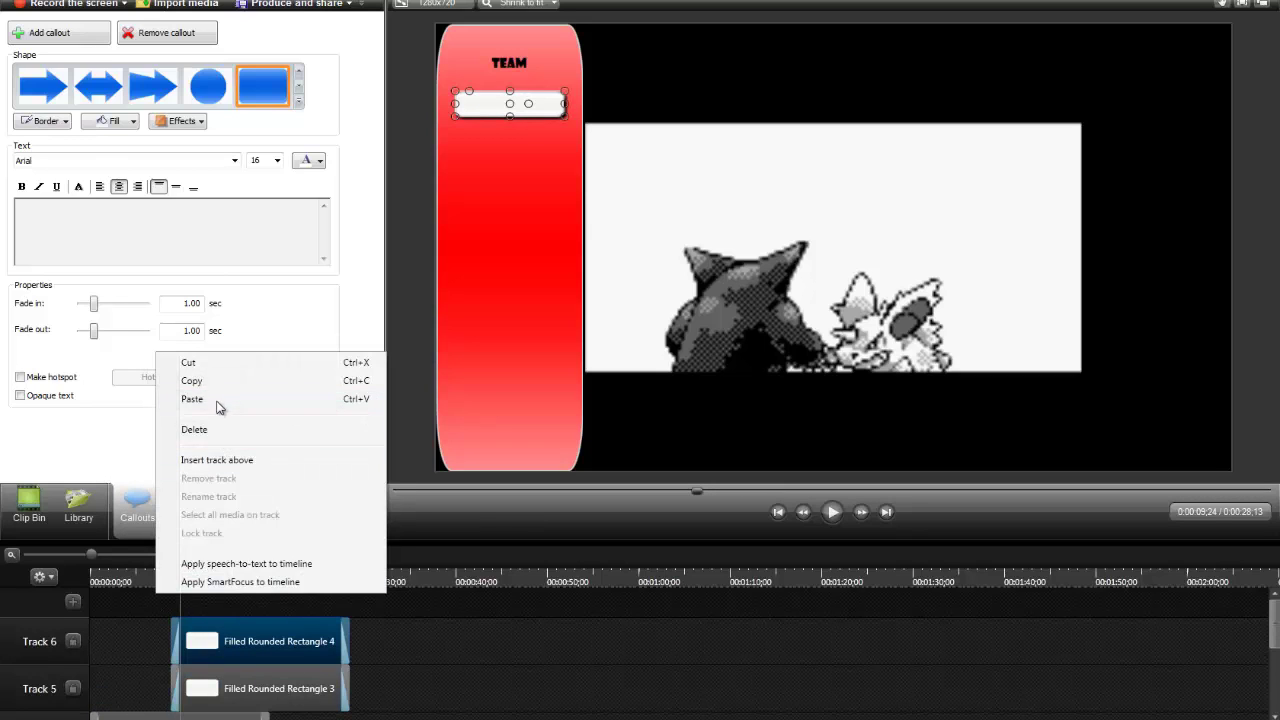
click(205, 399)
right_click(219, 606)
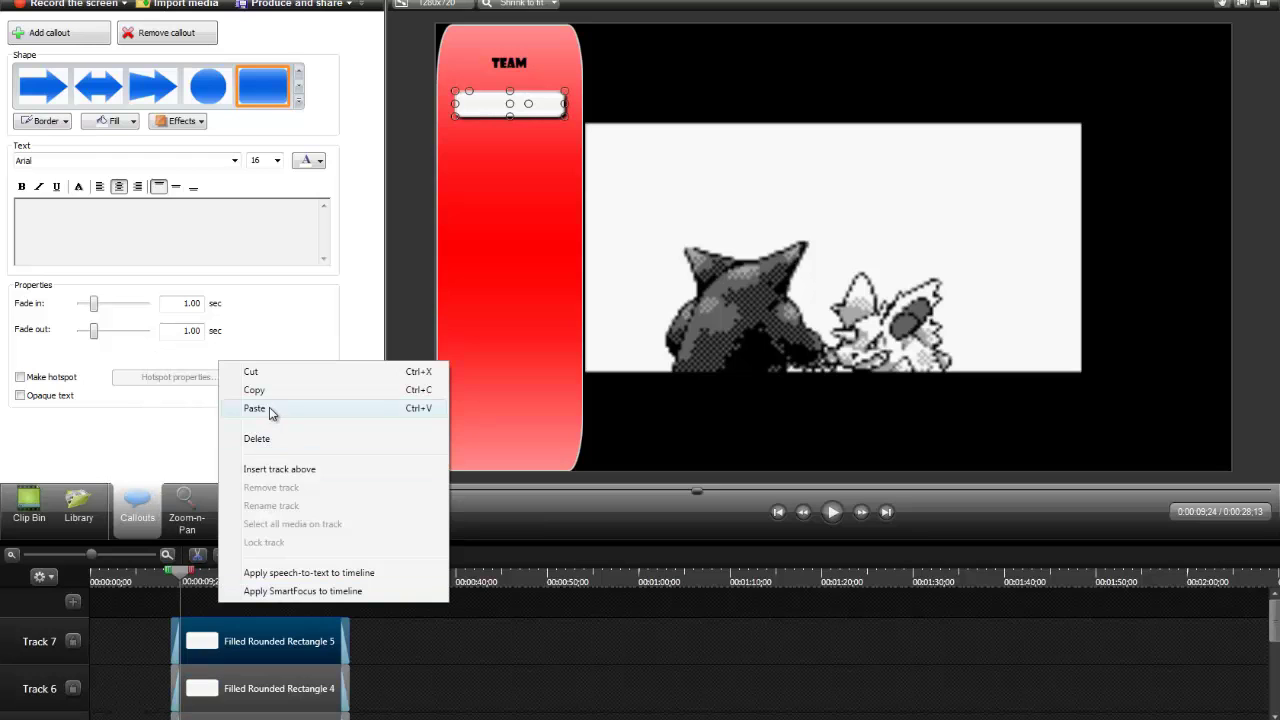
click(272, 406)
mouse_move(1263, 620)
mouse_down()
mouse_move(1271, 650)
mouse_move(1273, 614)
mouse_up()
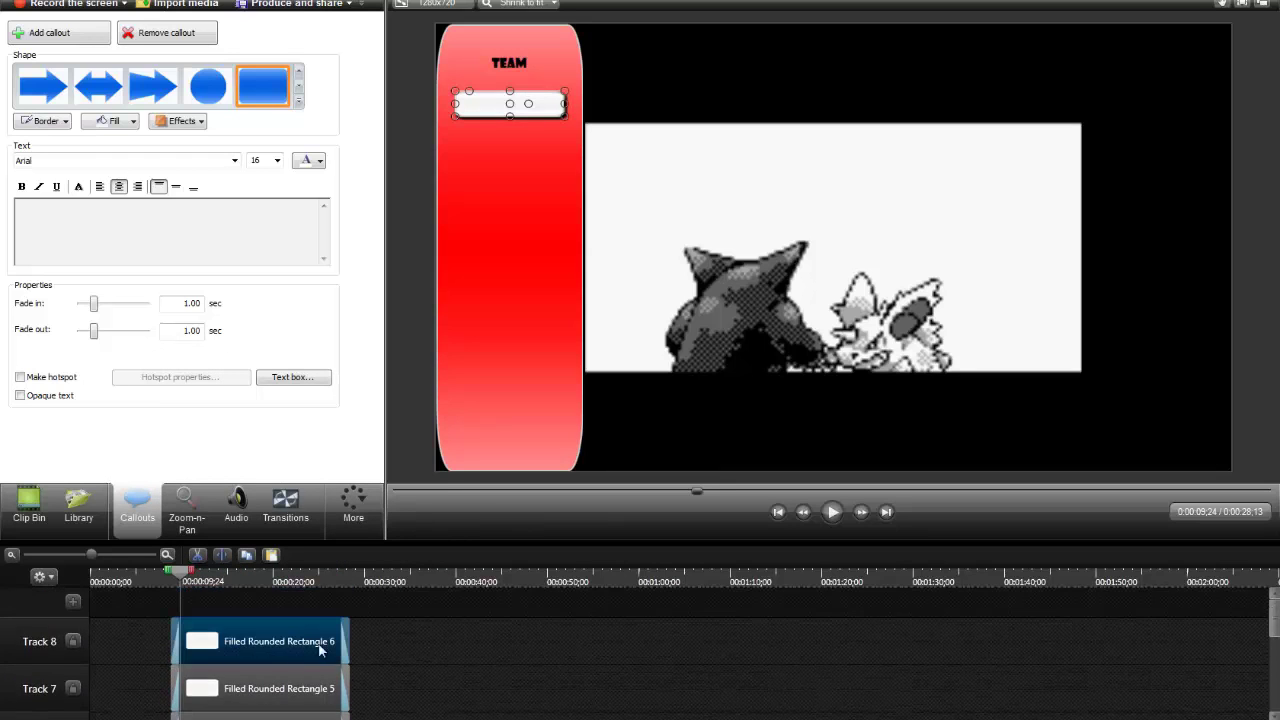
right_click(230, 609)
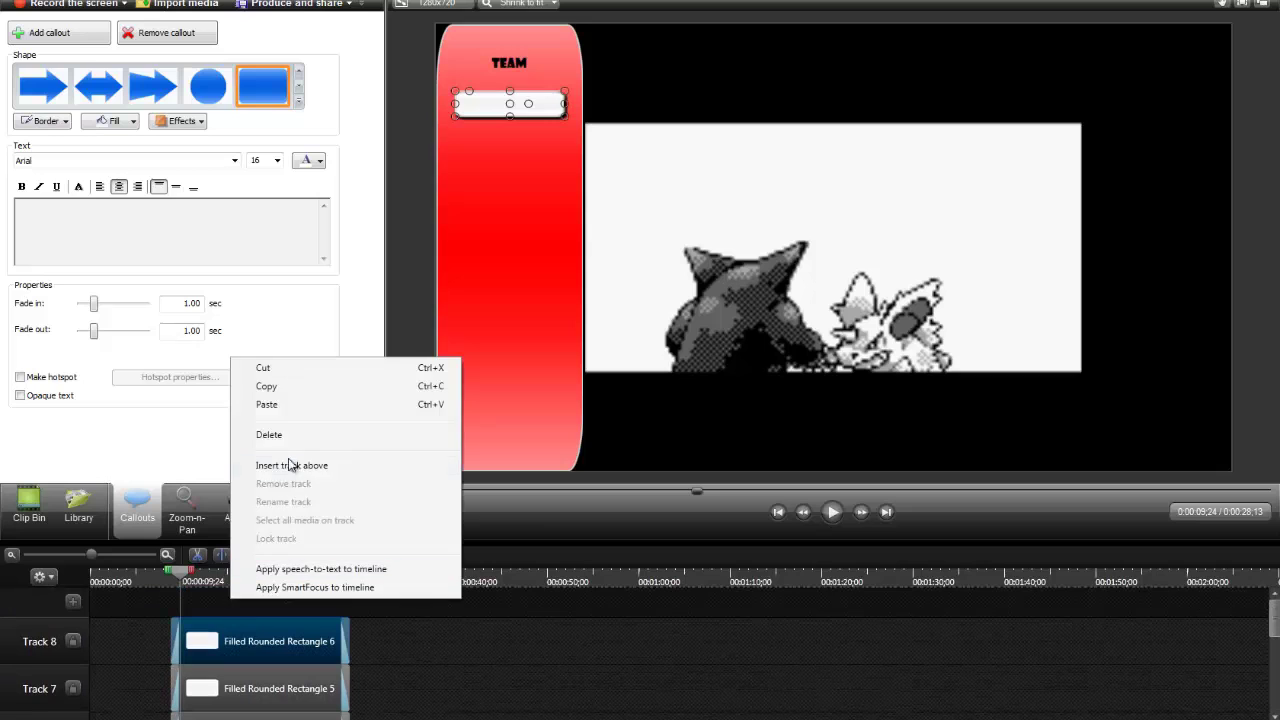
click(278, 407)
- Drag the pasted white bar clips left so each starts at 0:00
drag(263, 641, 181, 641)
drag(251, 690, 169, 690)
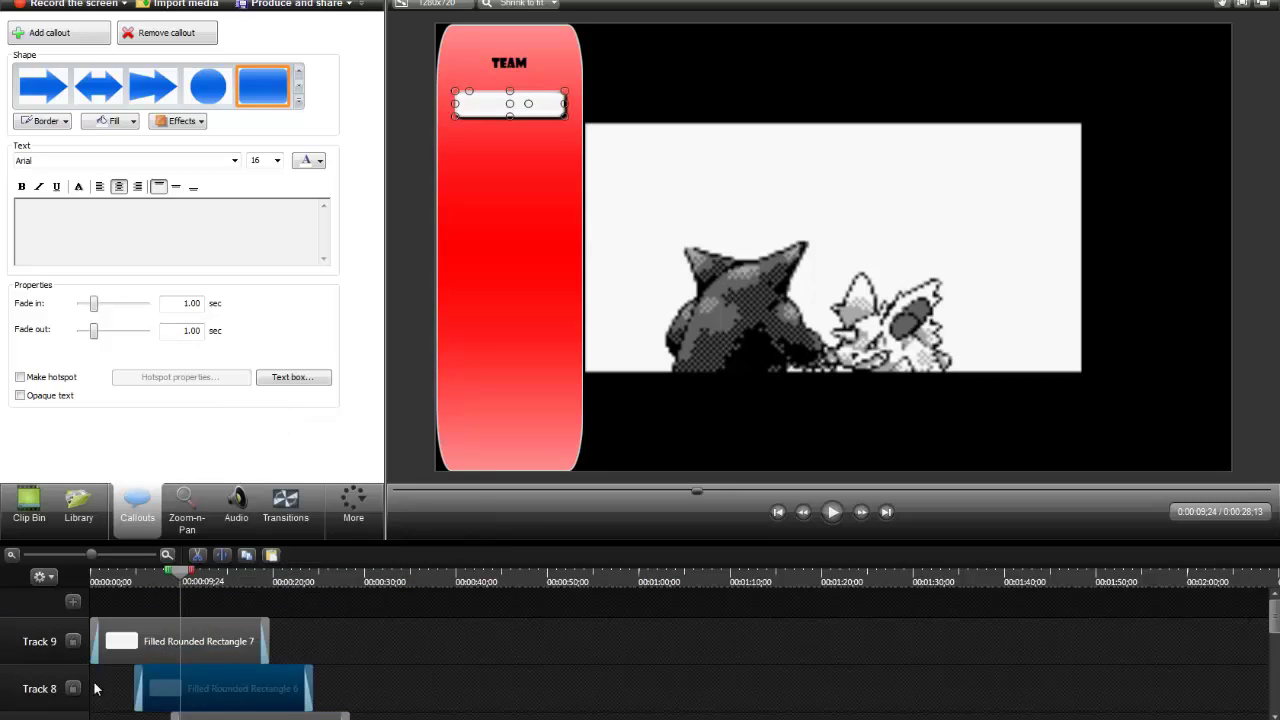
scroll(390, 688, down, 2)
drag(280, 667, 142, 664)
scroll(486, 693, down, 1)
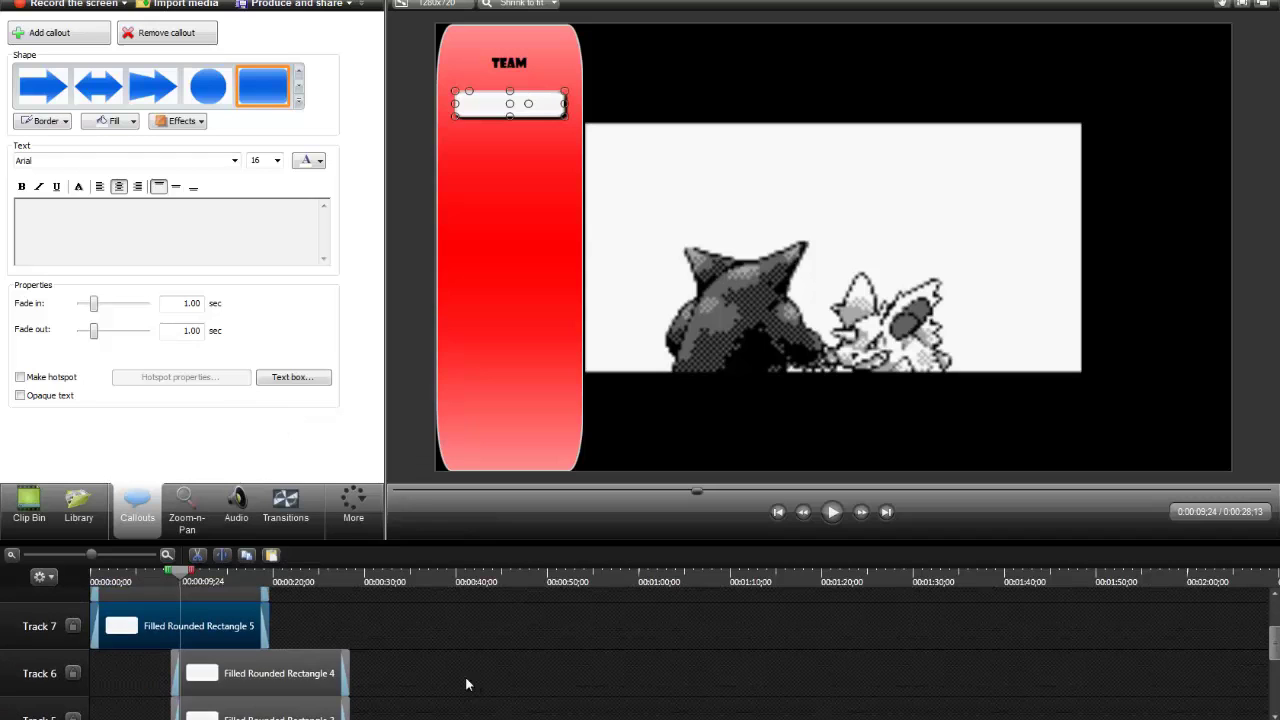
drag(220, 673, 140, 673)
- Start the last bar clip at 0:00 and stack three evenly spaced bars under TEAM
scroll(314, 640, down, 1)
drag(214, 648, 134, 648)
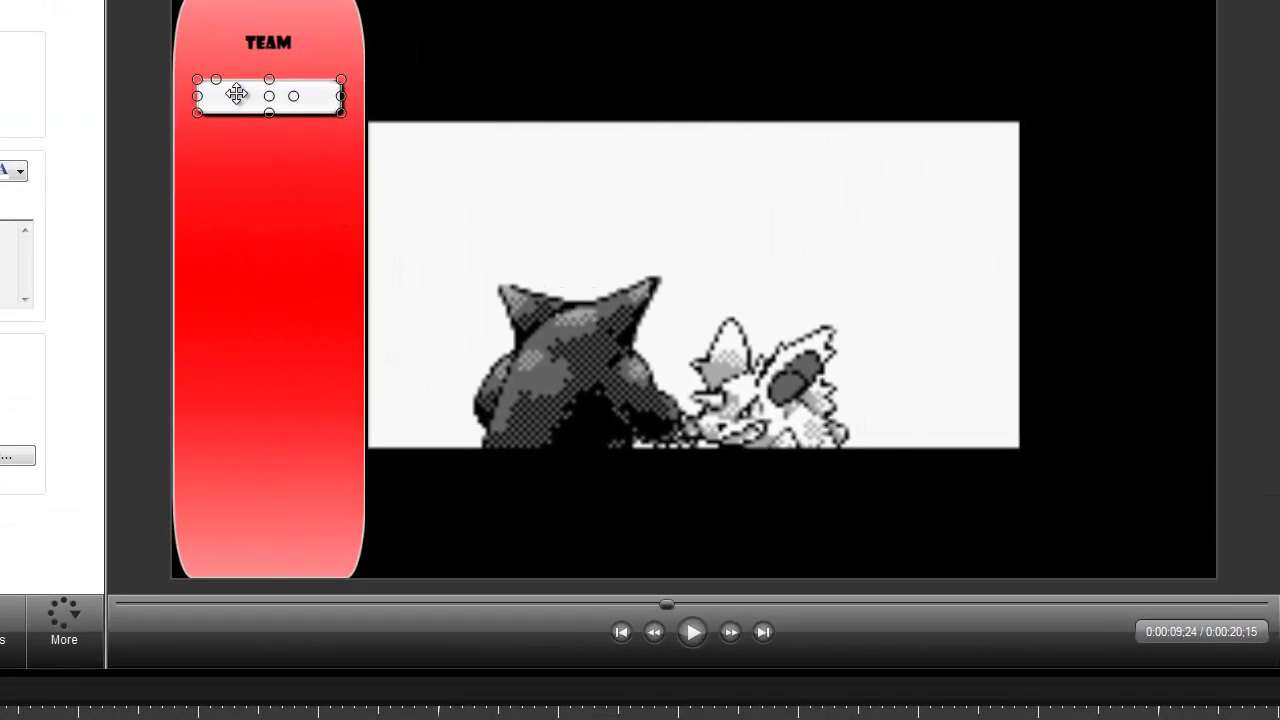
click(489, 115)
drag(241, 119, 243, 154)
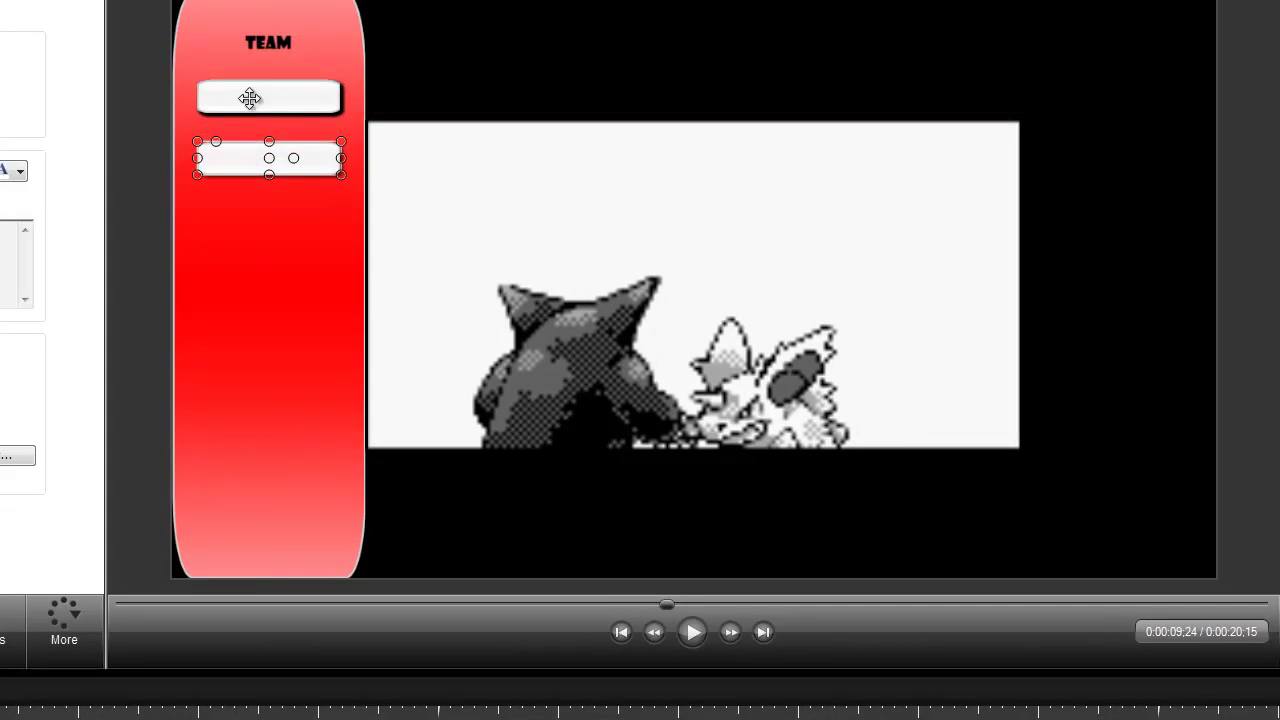
drag(249, 97, 251, 217)
drag(249, 157, 243, 151)
drag(243, 220, 255, 188)
- Paste three more bar copies as the fourth, fifth and sixth slots down the sidebar
key(ctrl+v)
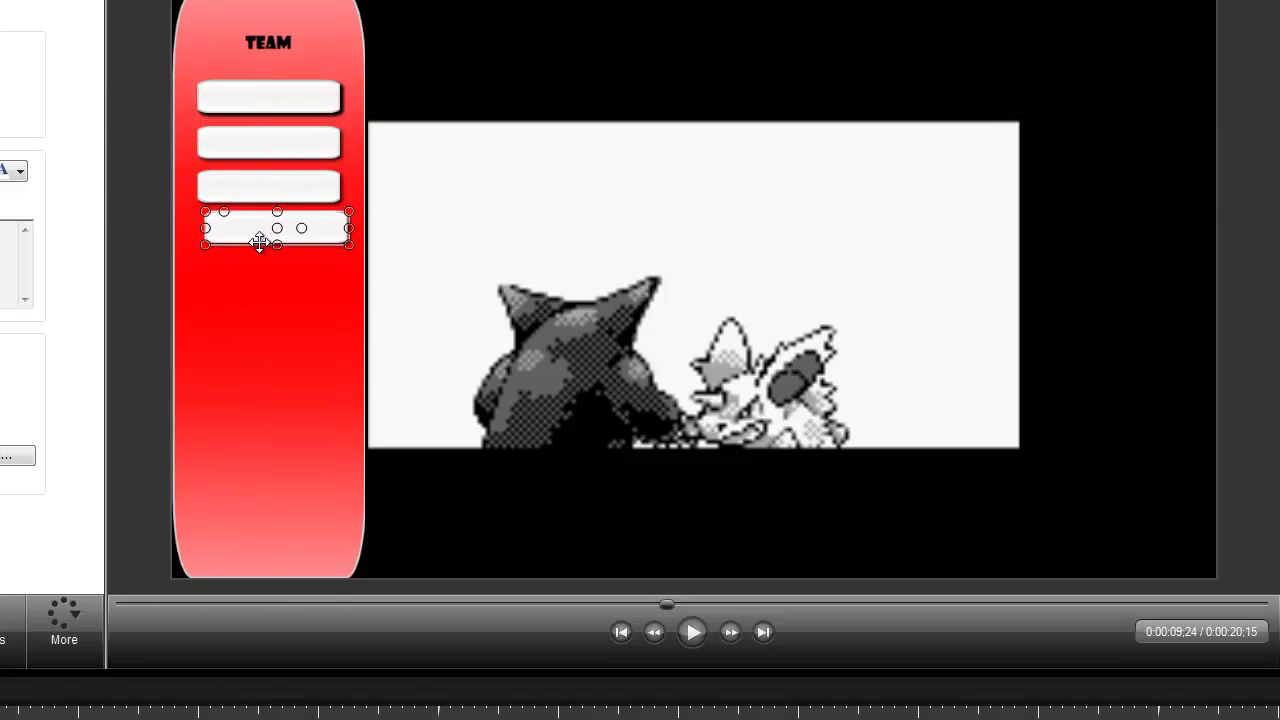
drag(257, 240, 248, 238)
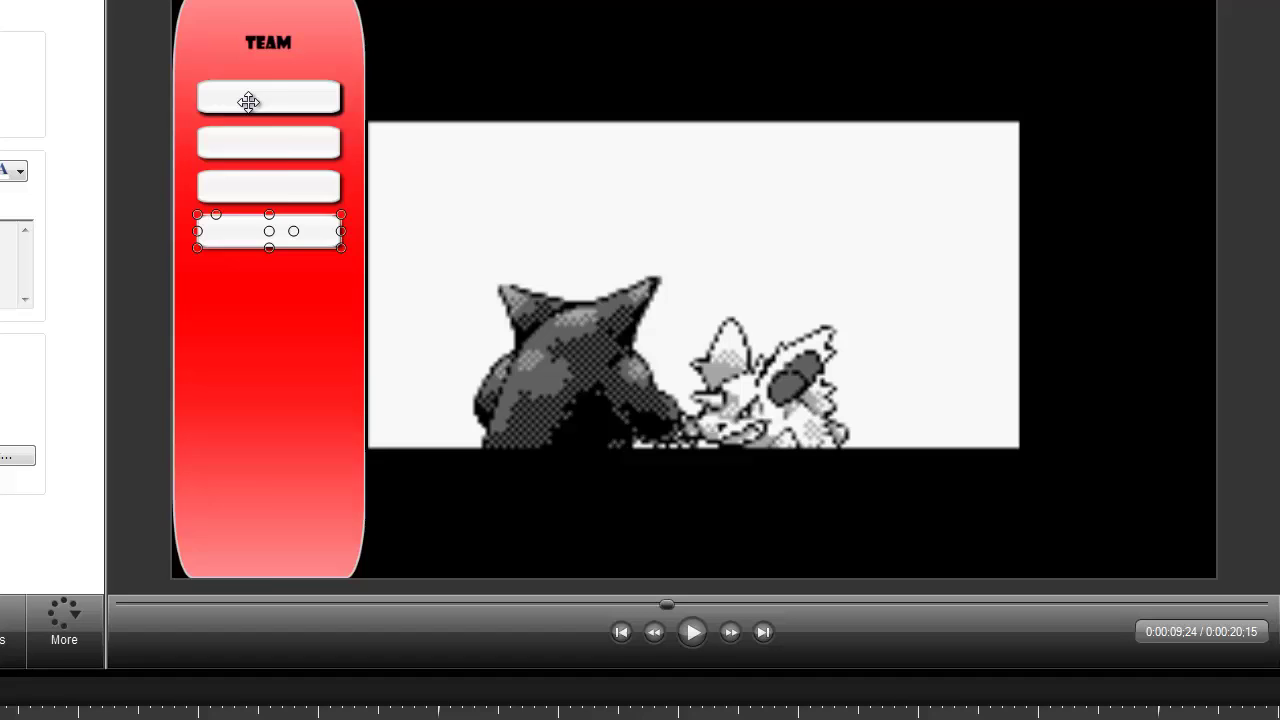
key(ctrl+v)
drag(247, 156, 250, 285)
key(ctrl+v)
drag(258, 120, 258, 320)
click(308, 376)
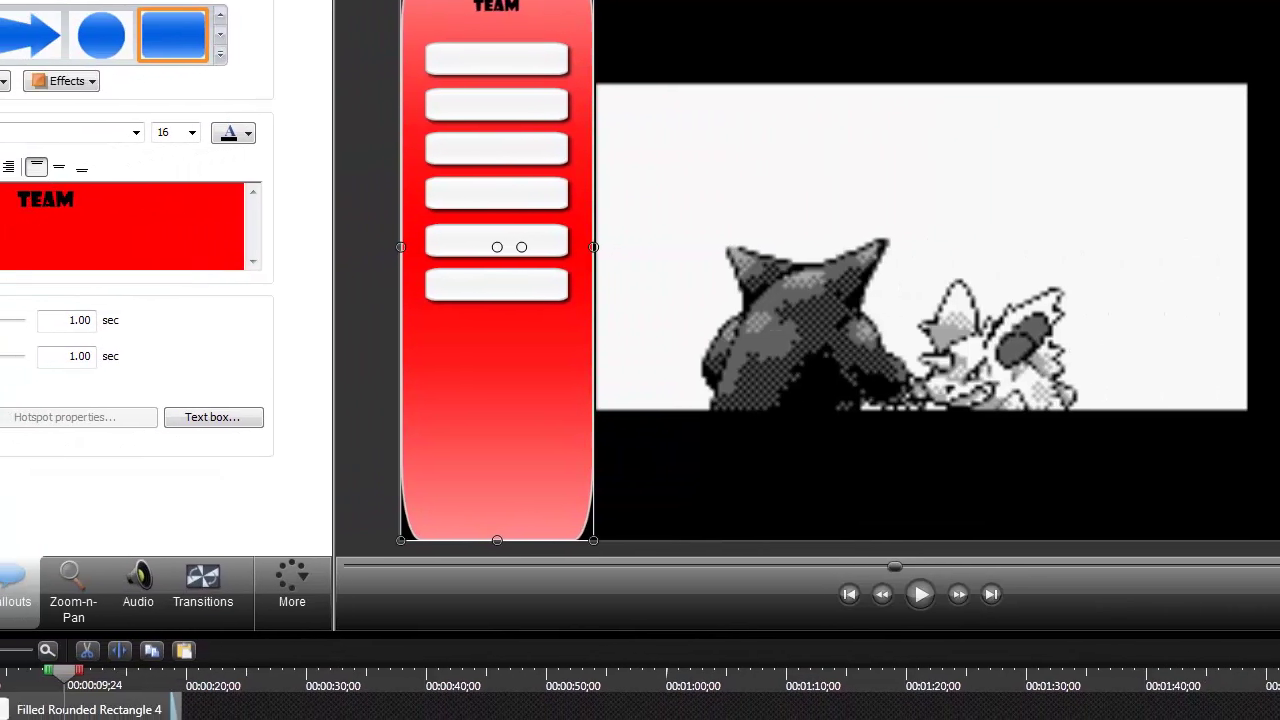
- Import 004Charmander.png from the Photos folder
key(ctrl+i)
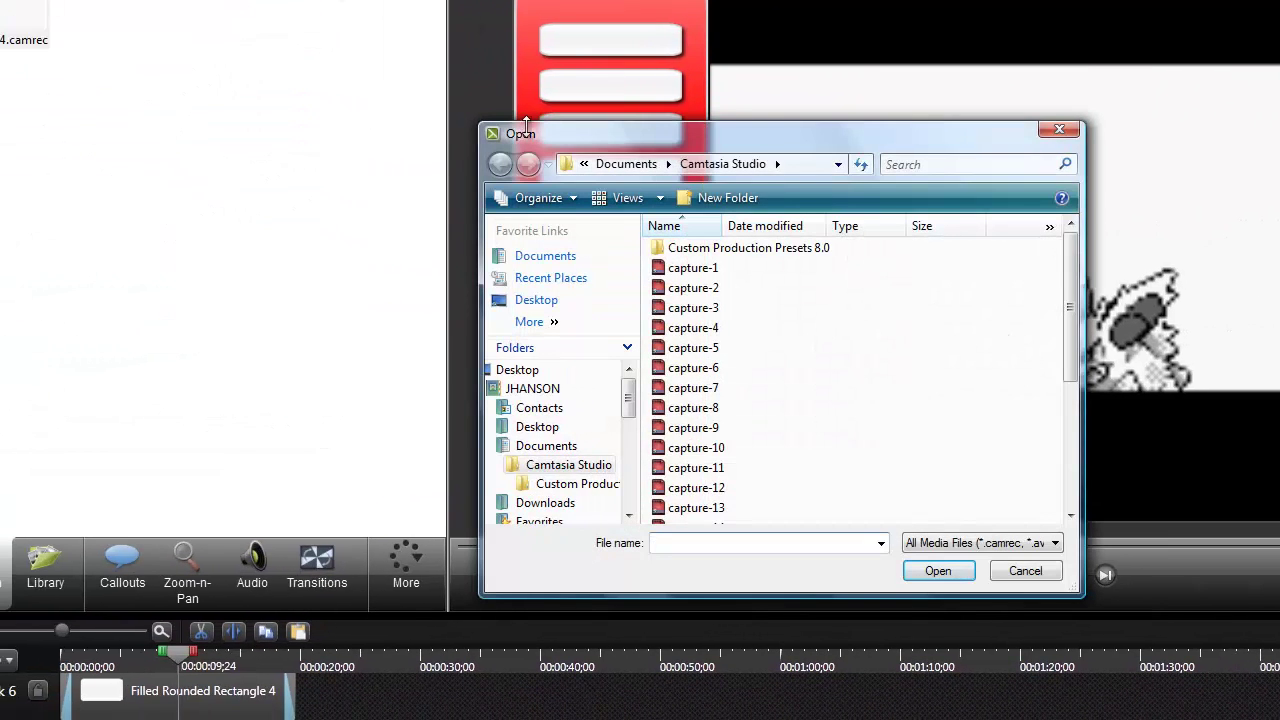
drag(628, 400, 593, 490)
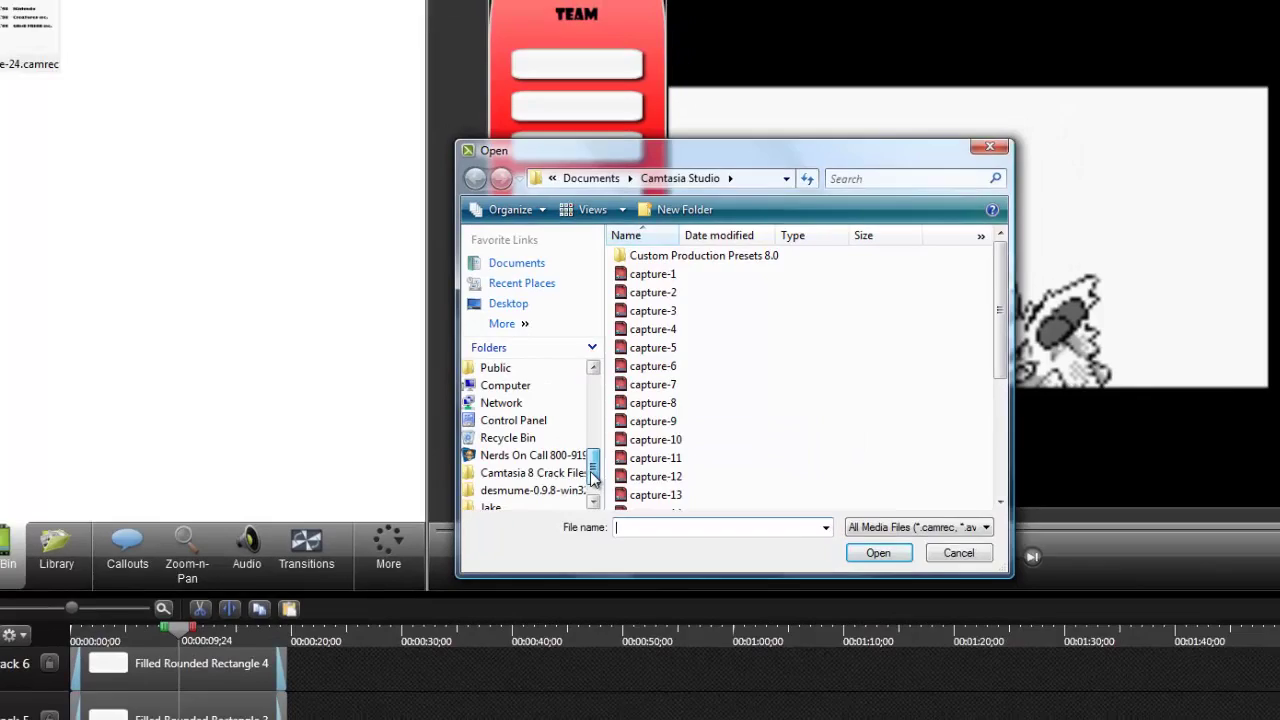
click(516, 490)
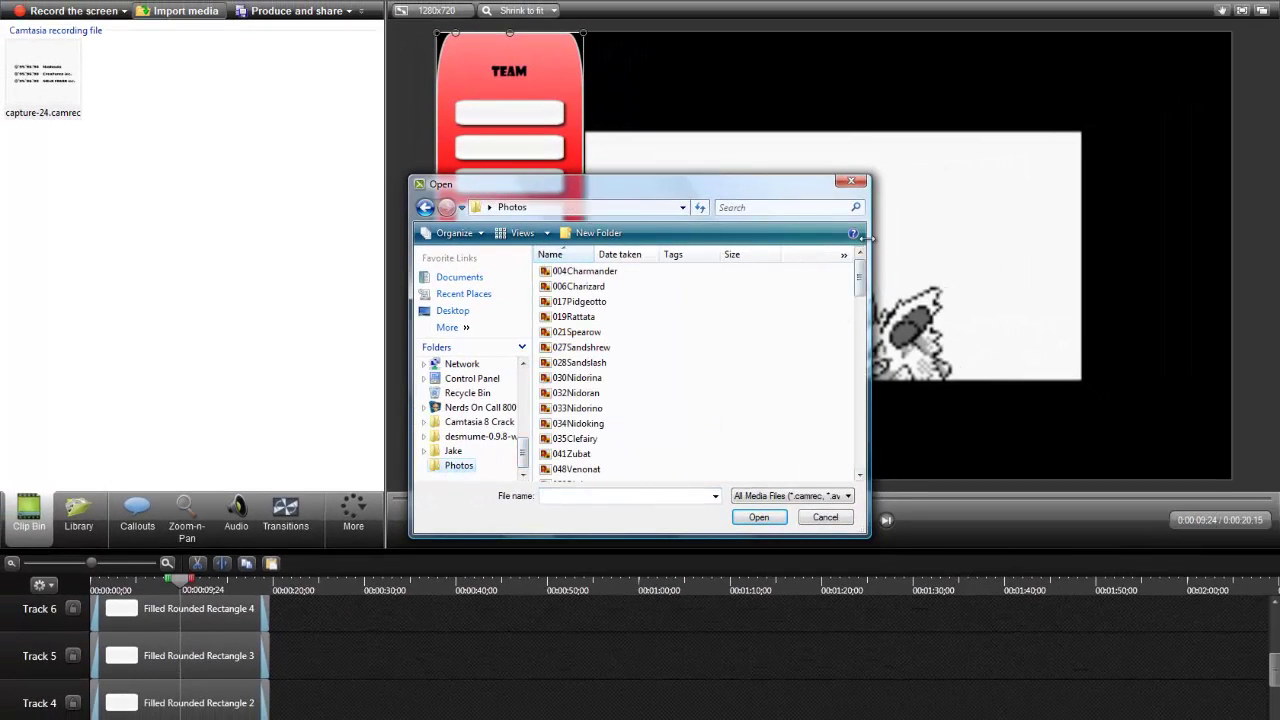
double_click(588, 271)
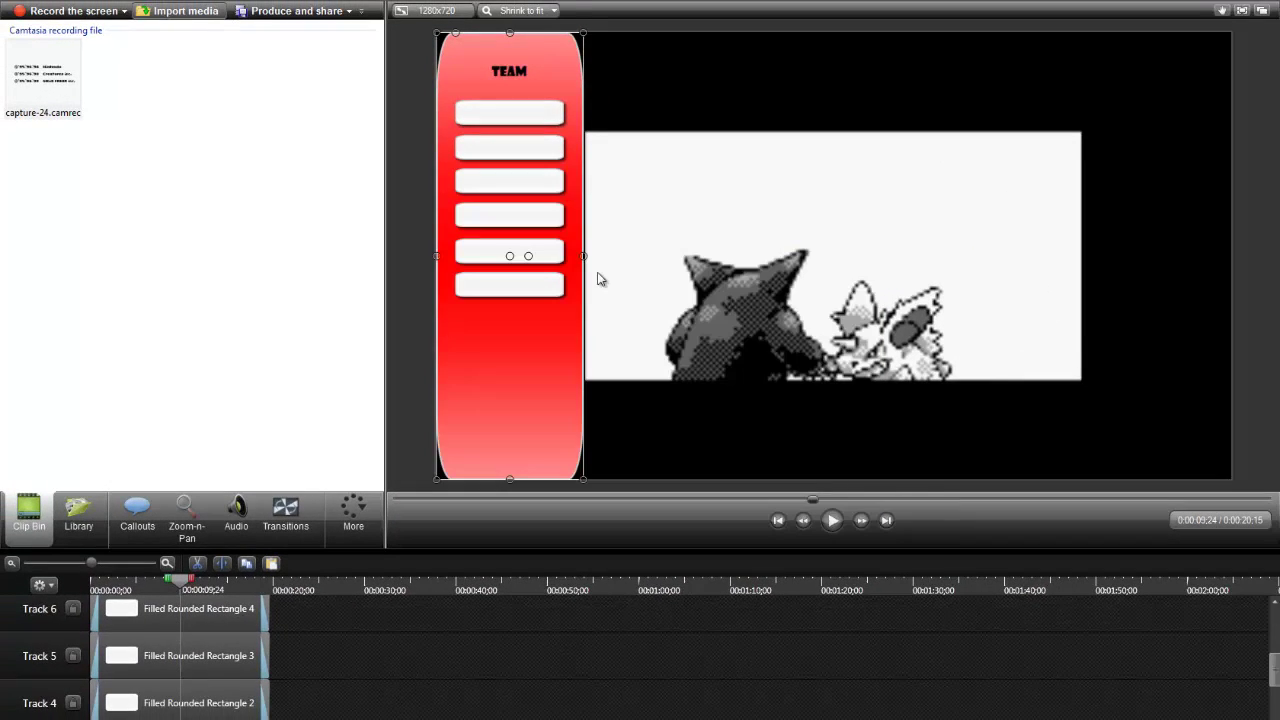
- Put the Charmander clip on a new top track at 0:00, lengthened to match the bars
drag(42, 176, 117, 333)
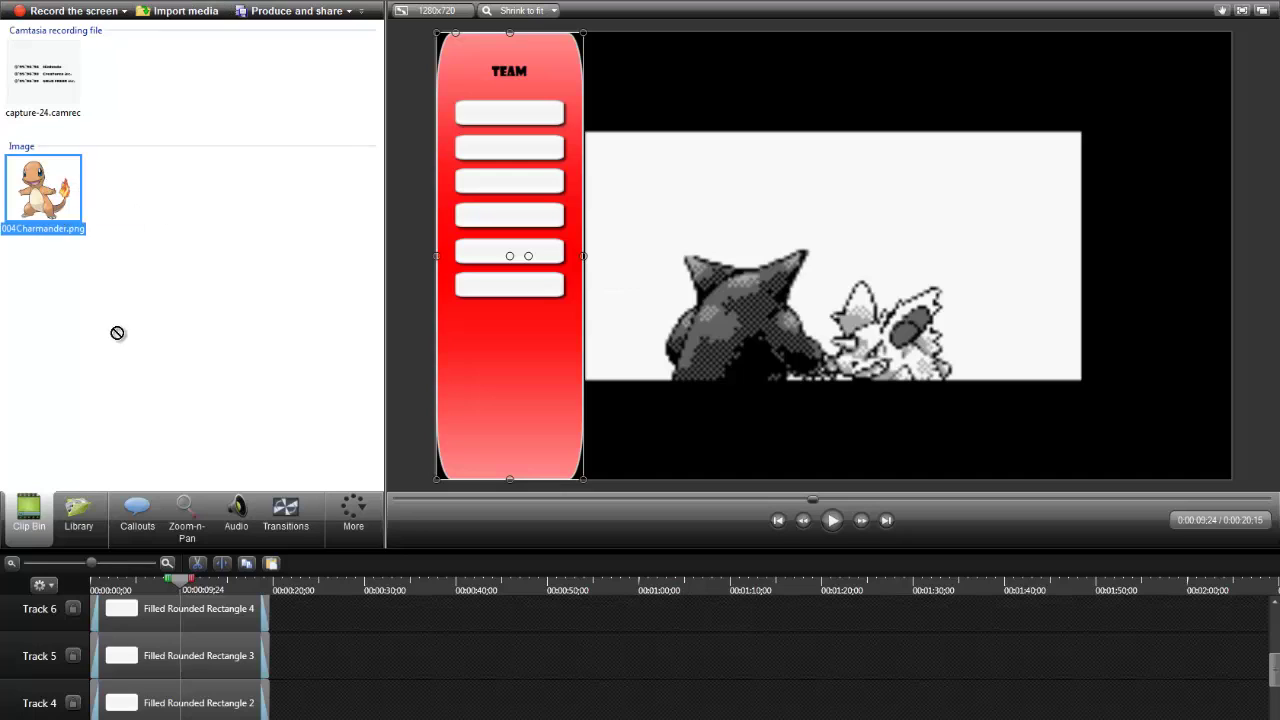
drag(327, 618, 332, 640)
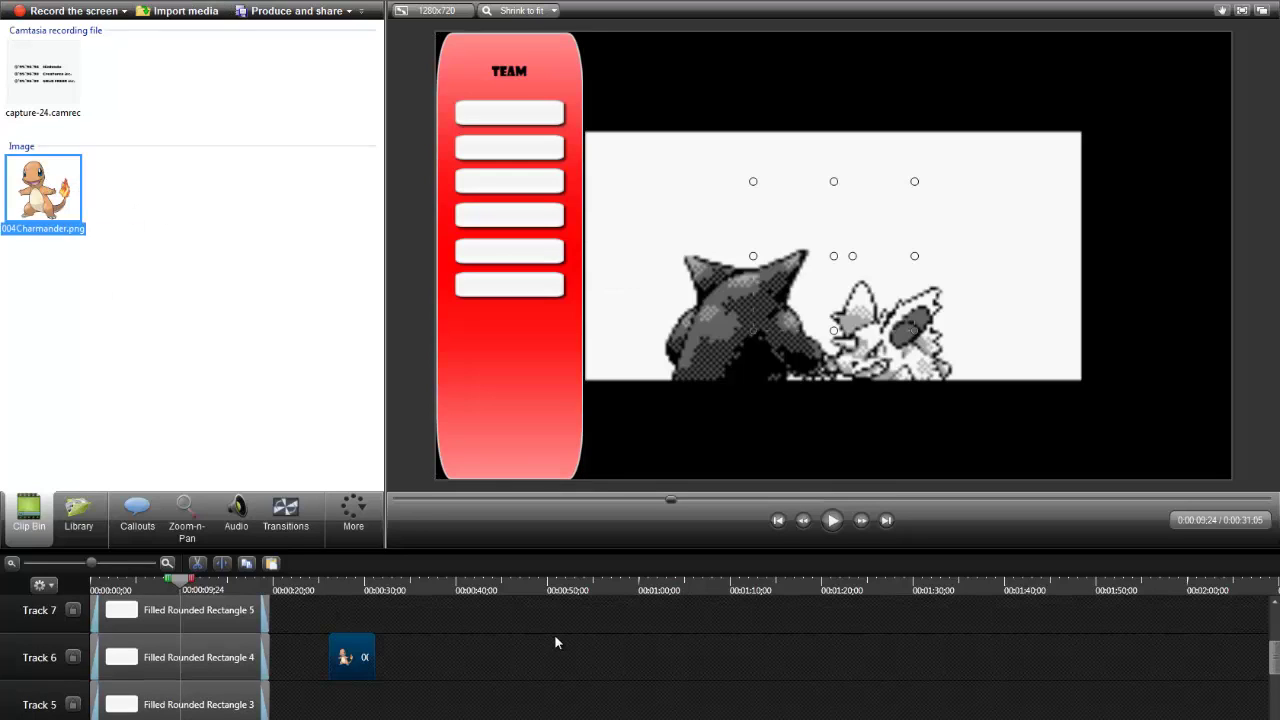
click(1272, 658)
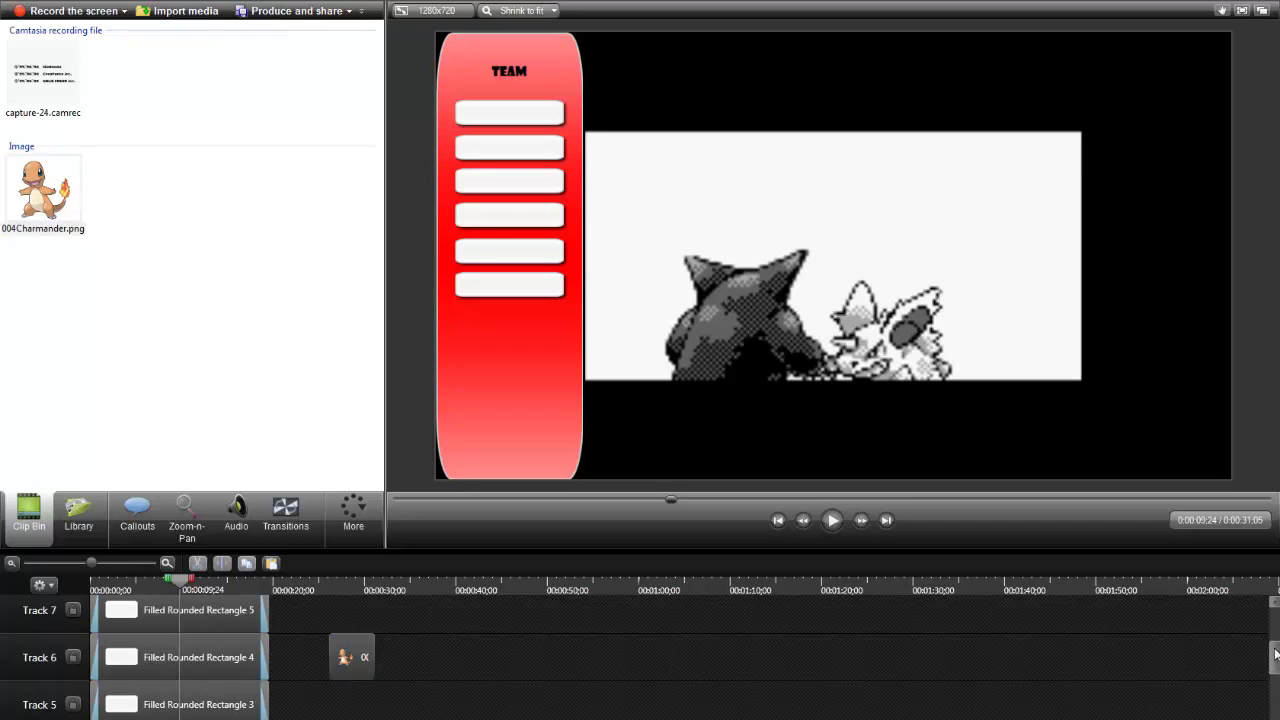
scroll(1276, 640, up, 3)
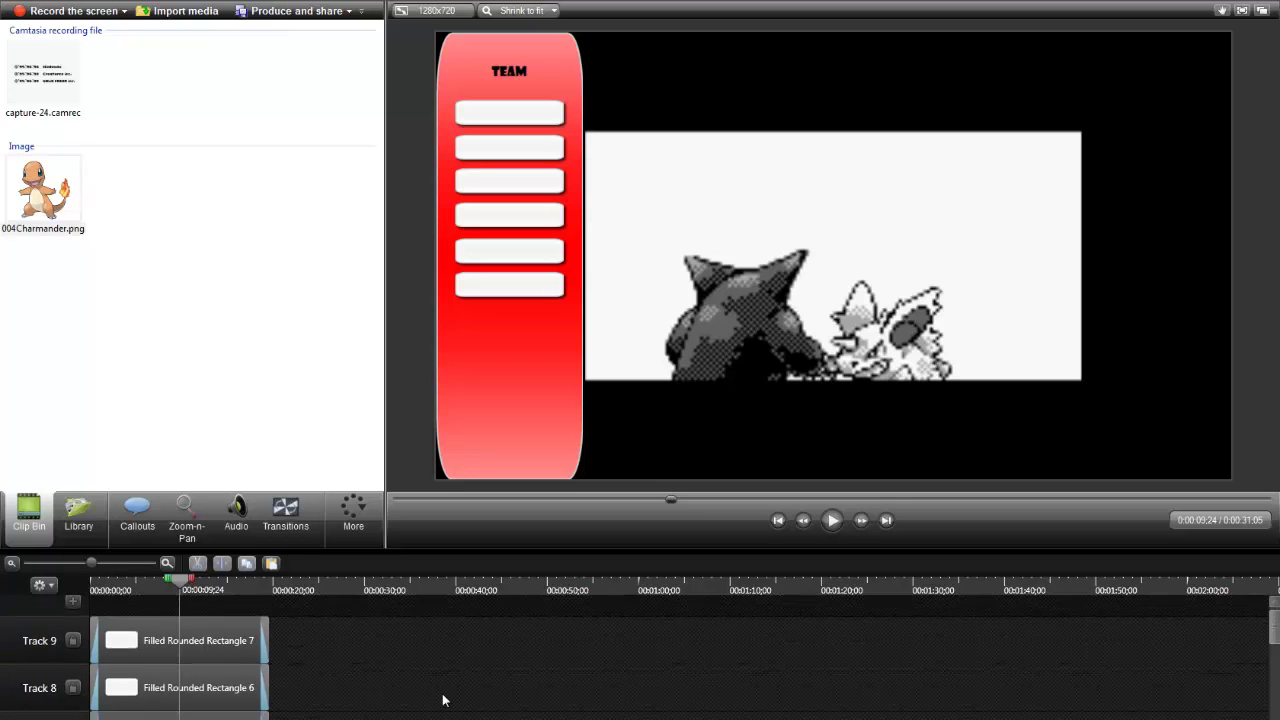
scroll(440, 688, down, 1)
drag(348, 705, 337, 672)
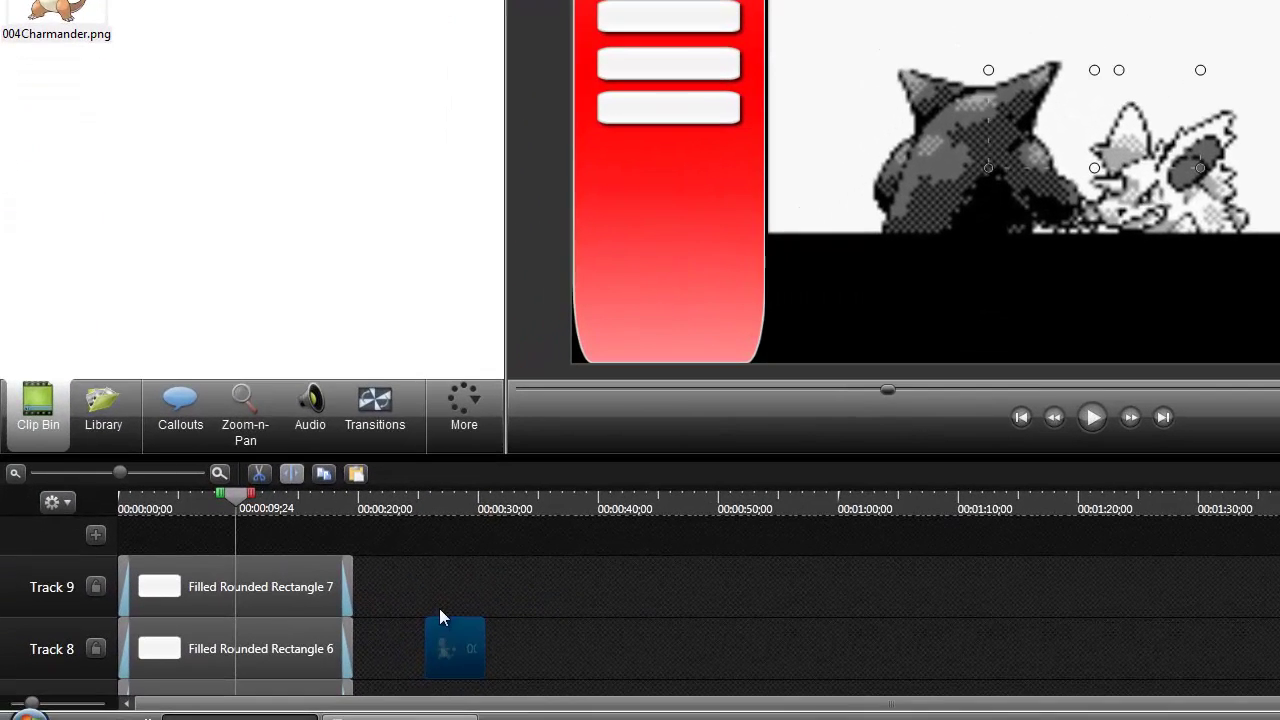
drag(440, 611, 117, 512)
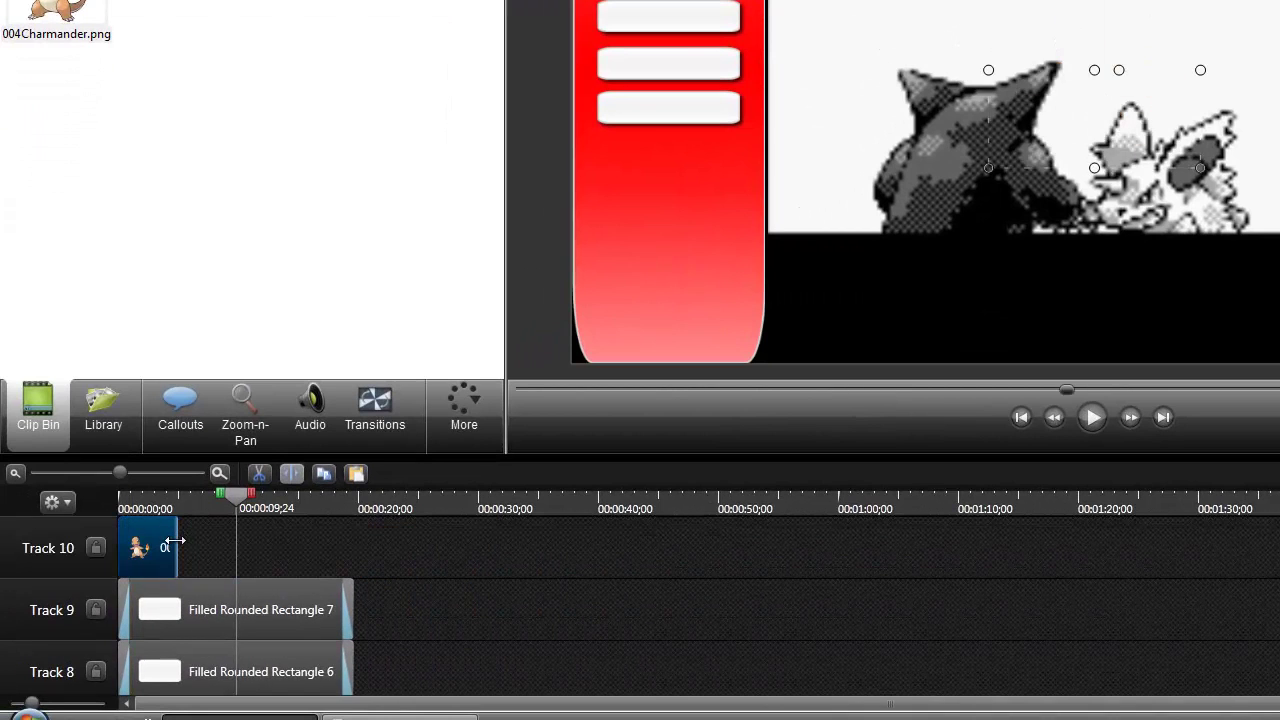
drag(177, 548, 362, 549)
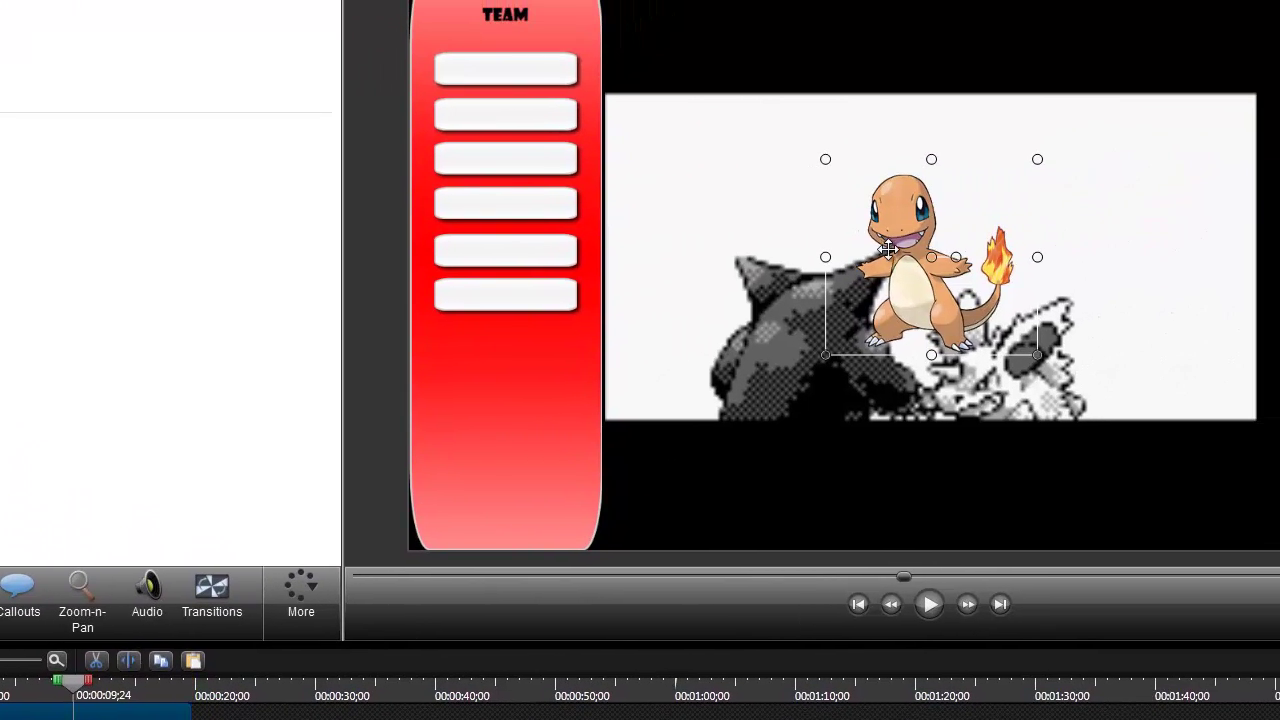
- Shrink Charmander and place it at the left end of the first TEAM bar
drag(900, 245, 460, 70)
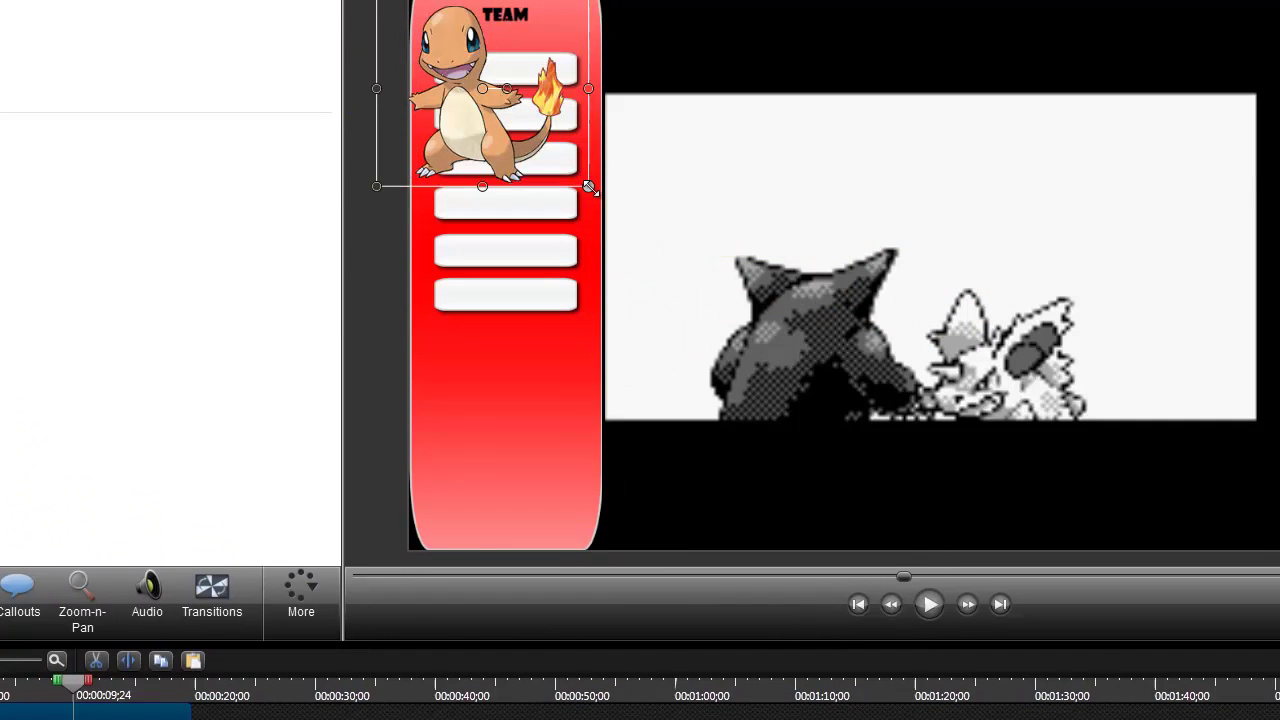
drag(590, 187, 458, 84)
click(545, 70)
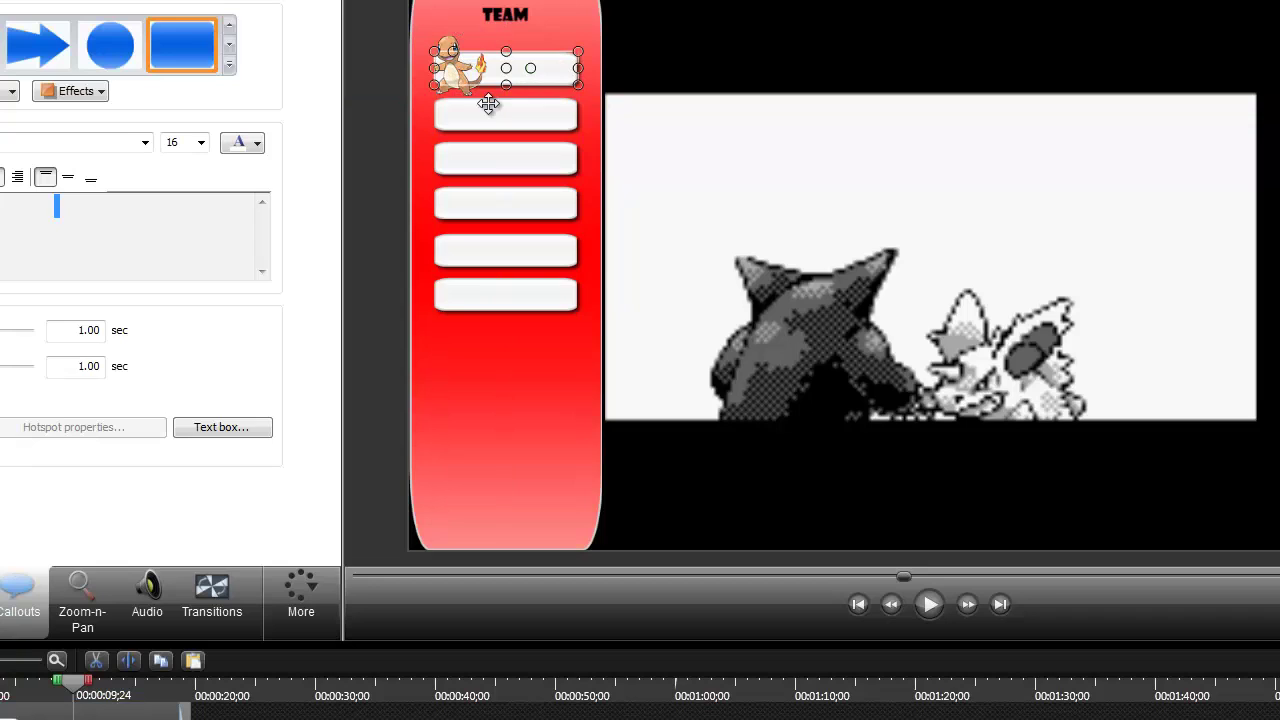
- Give the first bar black, vertically centred text reading Lv. 5
click(68, 177)
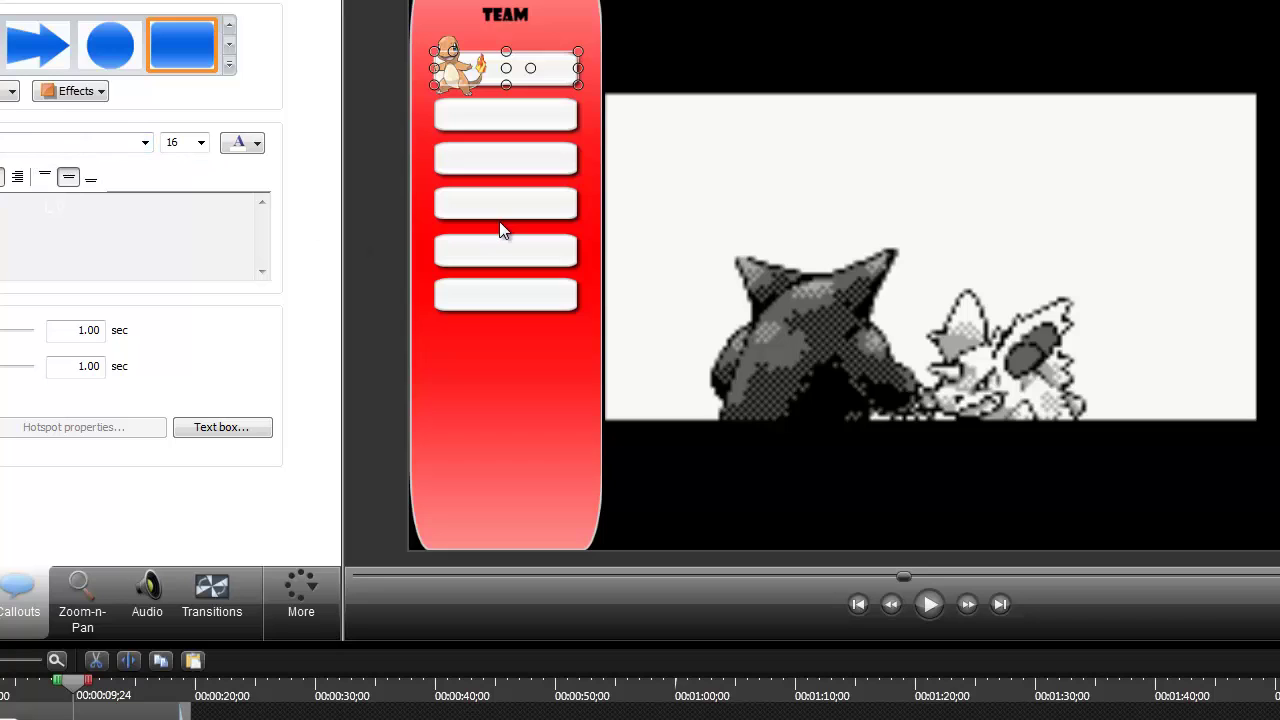
click(252, 143)
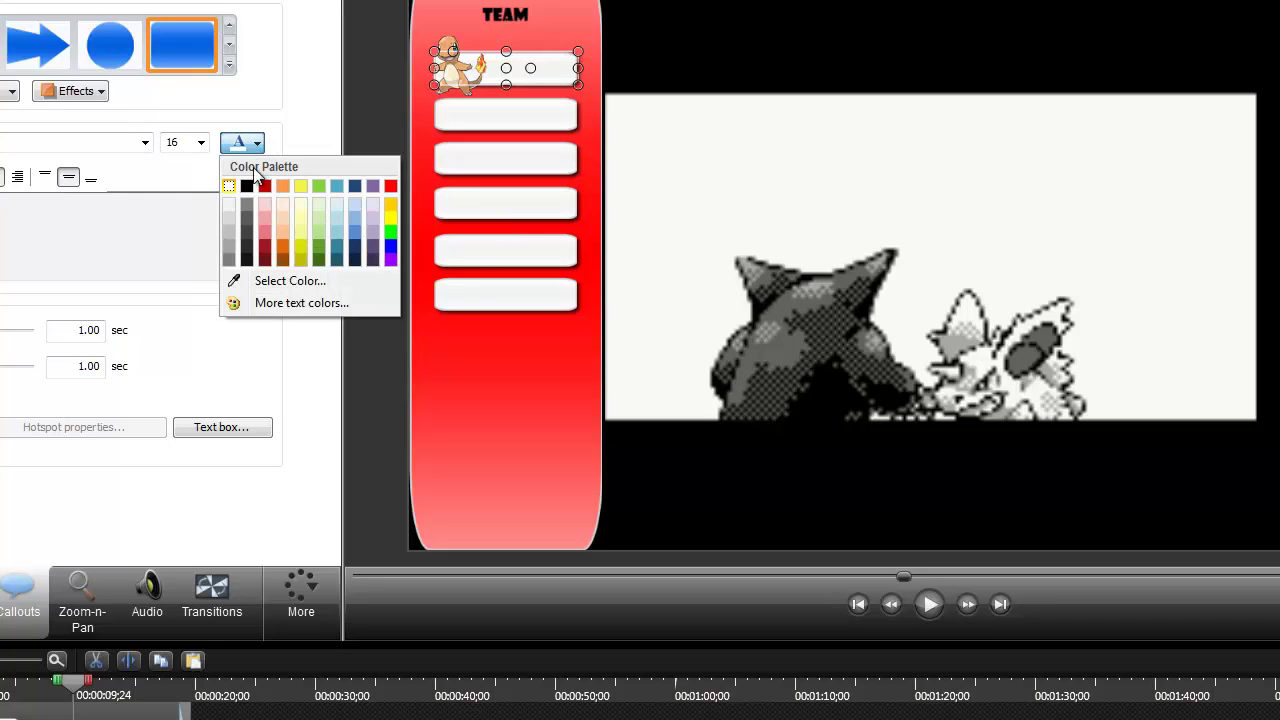
click(247, 186)
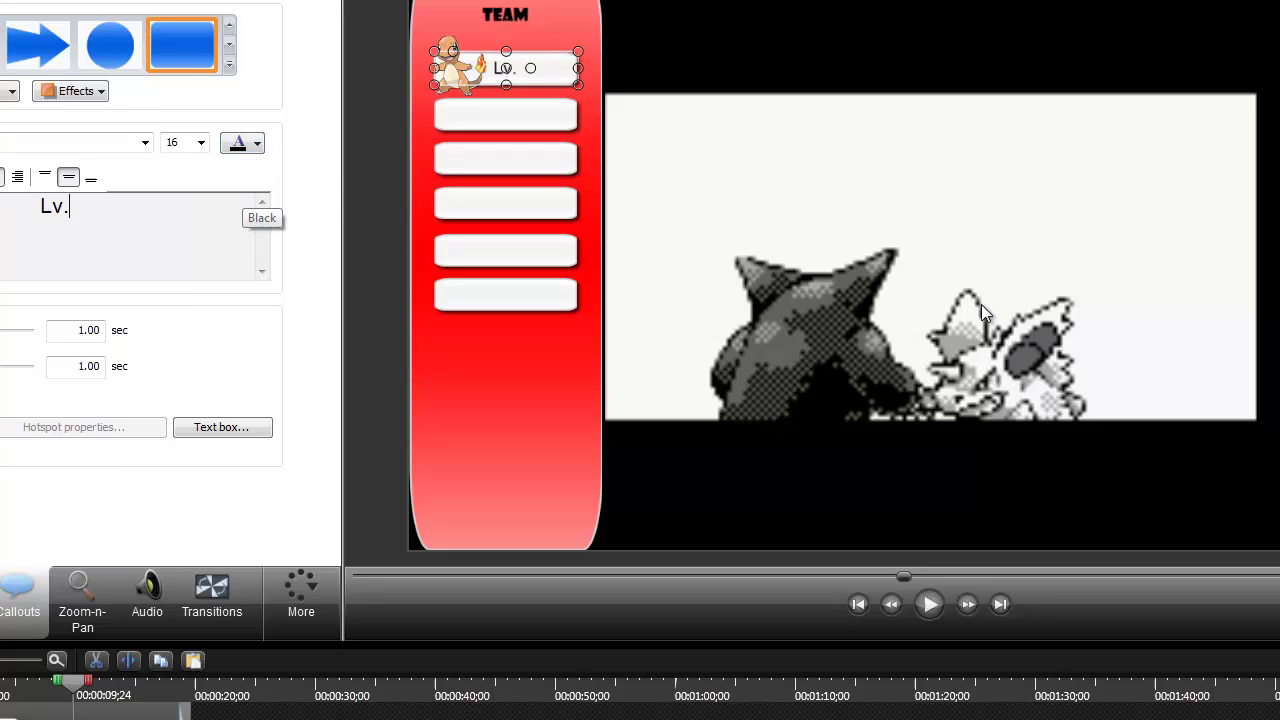
text(5)
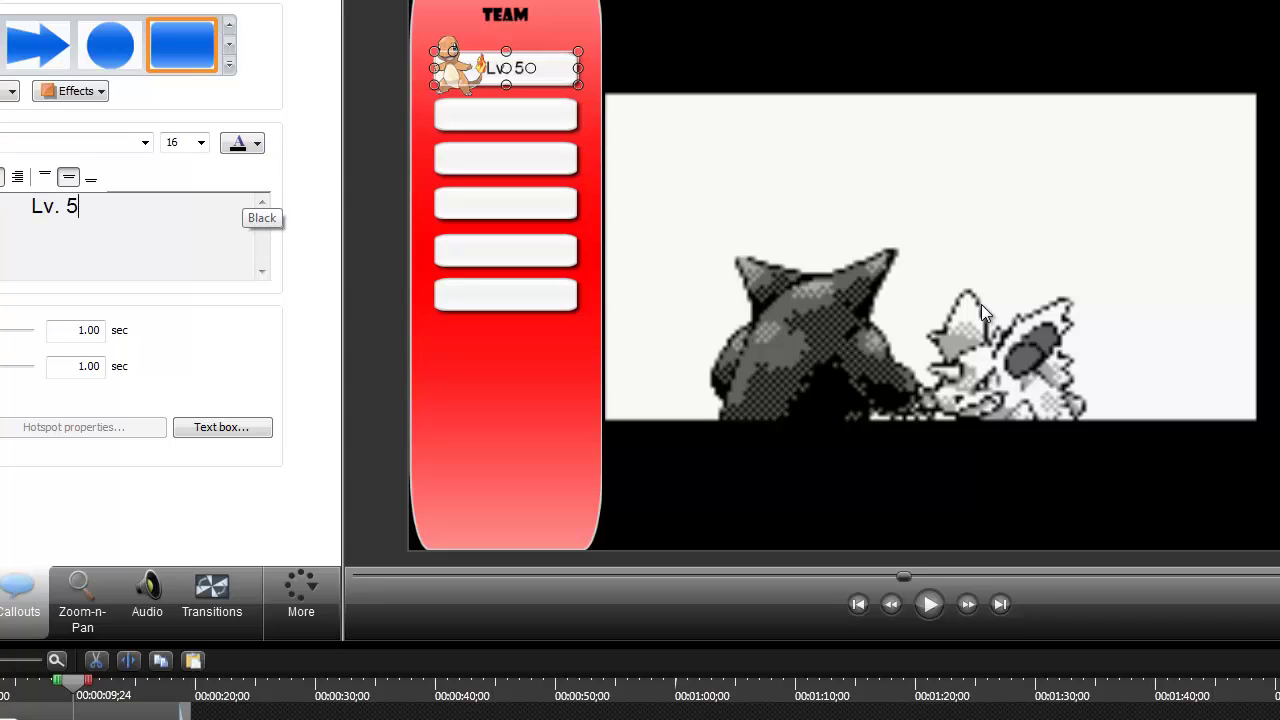
click(526, 123)
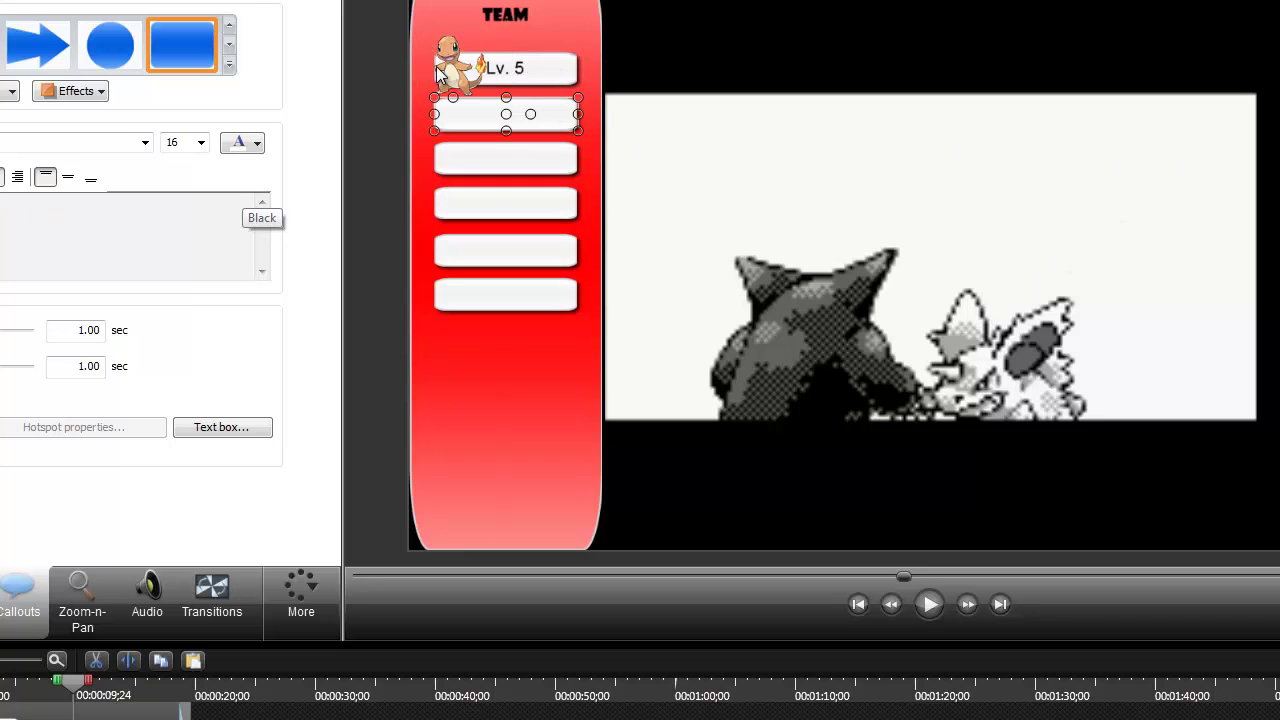
click(524, 58)
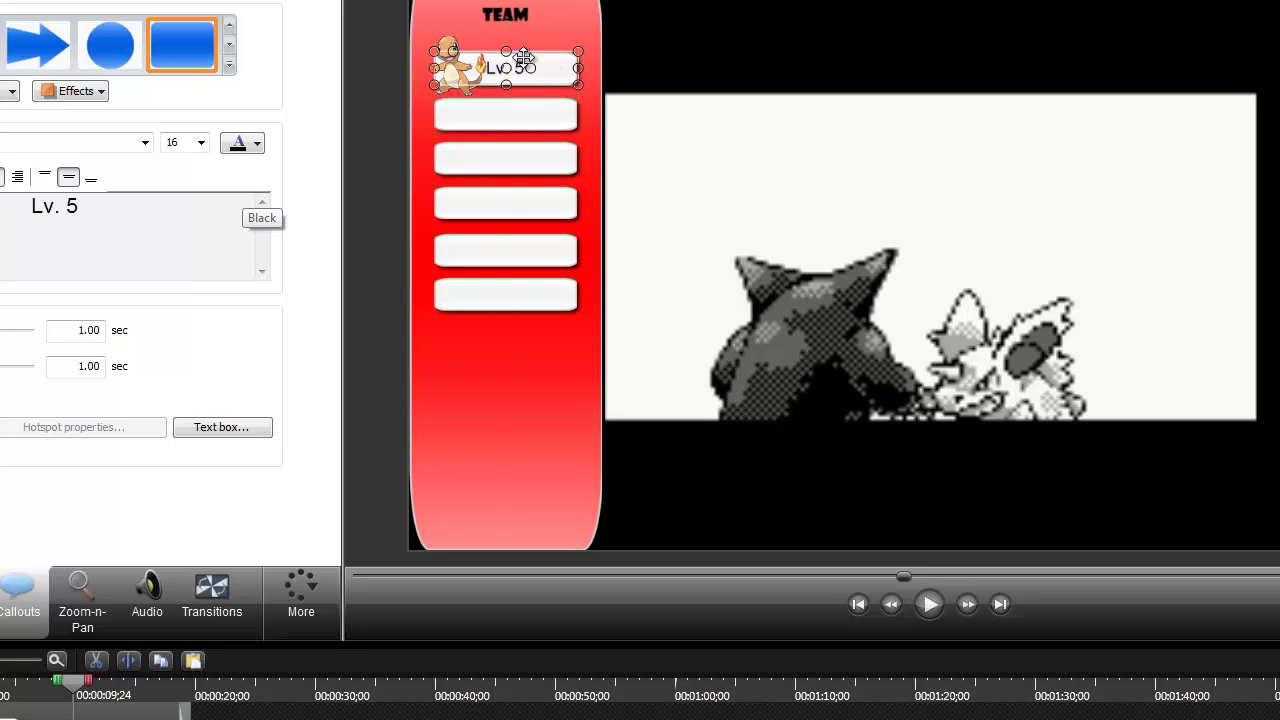
click(516, 108)
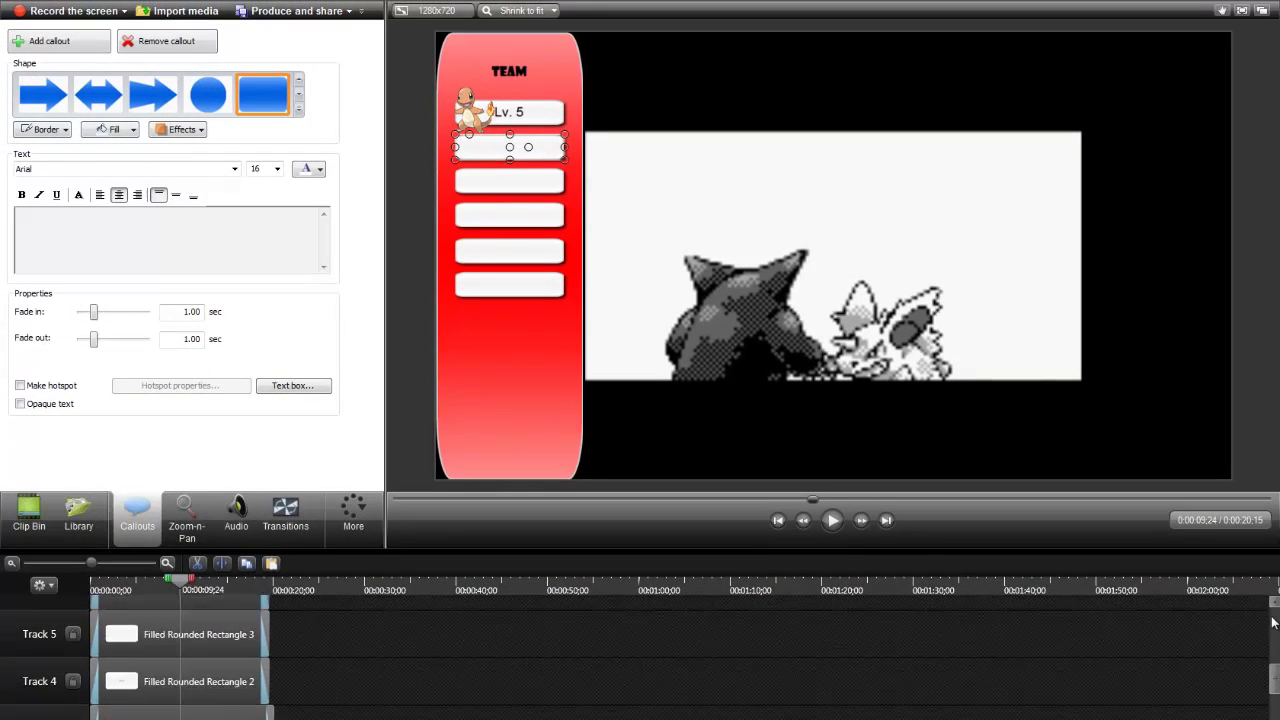
- Paste a copy of the bar callout on a new track at 0:00 and move it onto the battle area
scroll(1279, 607, up, 5)
right_click(187, 607)
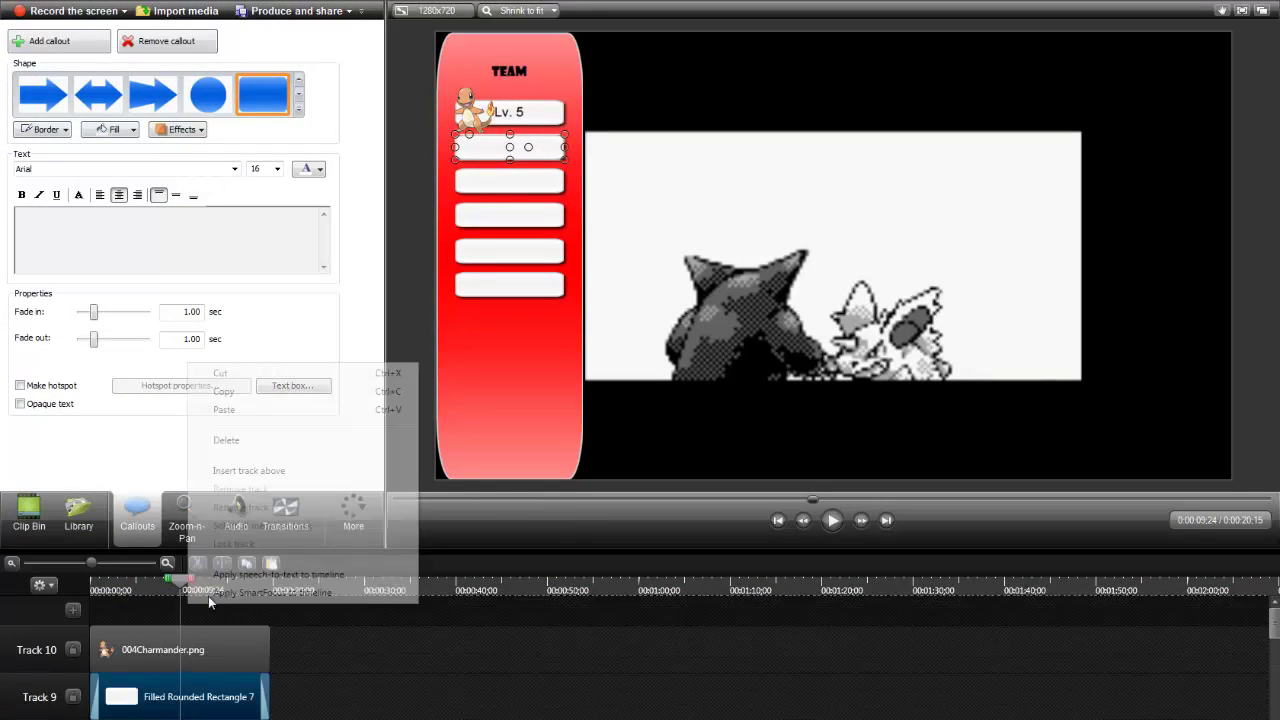
click(240, 413)
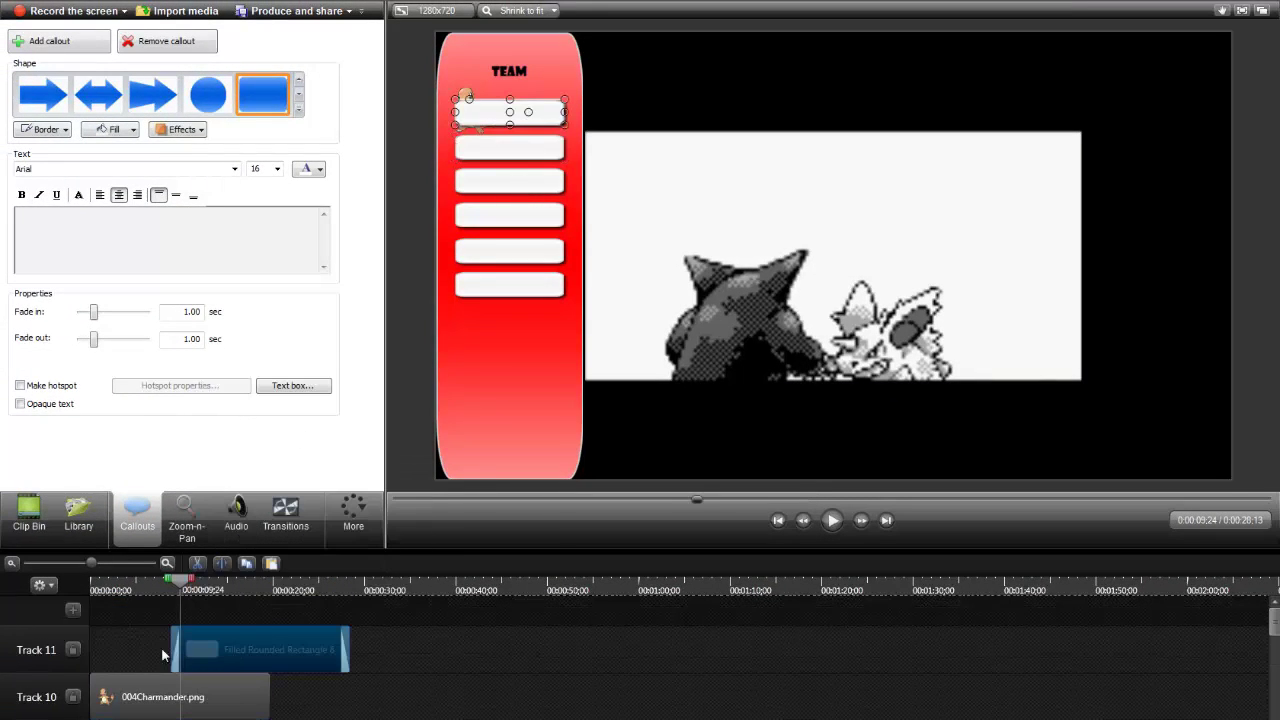
drag(253, 650, 165, 655)
drag(540, 113, 607, 168)
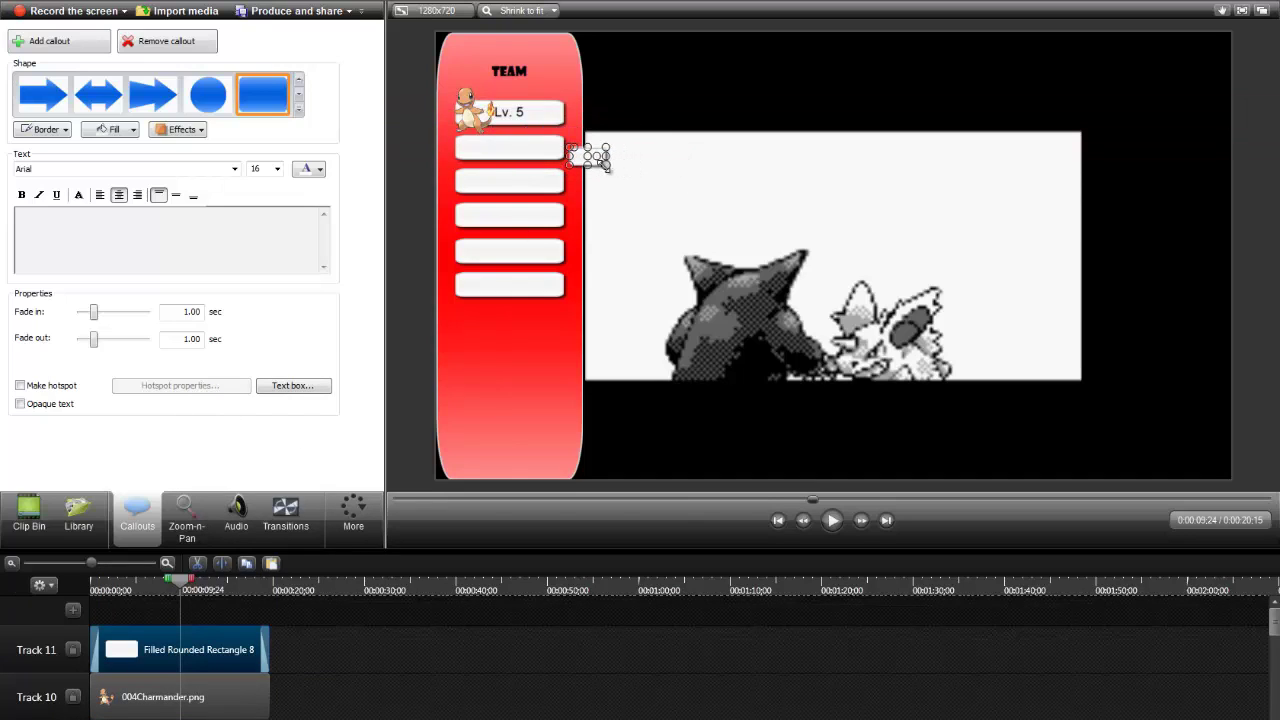
- Give the Fire label a red fill with black, vertically centred text and place it at the Lv. 5 slot's right end
click(134, 130)
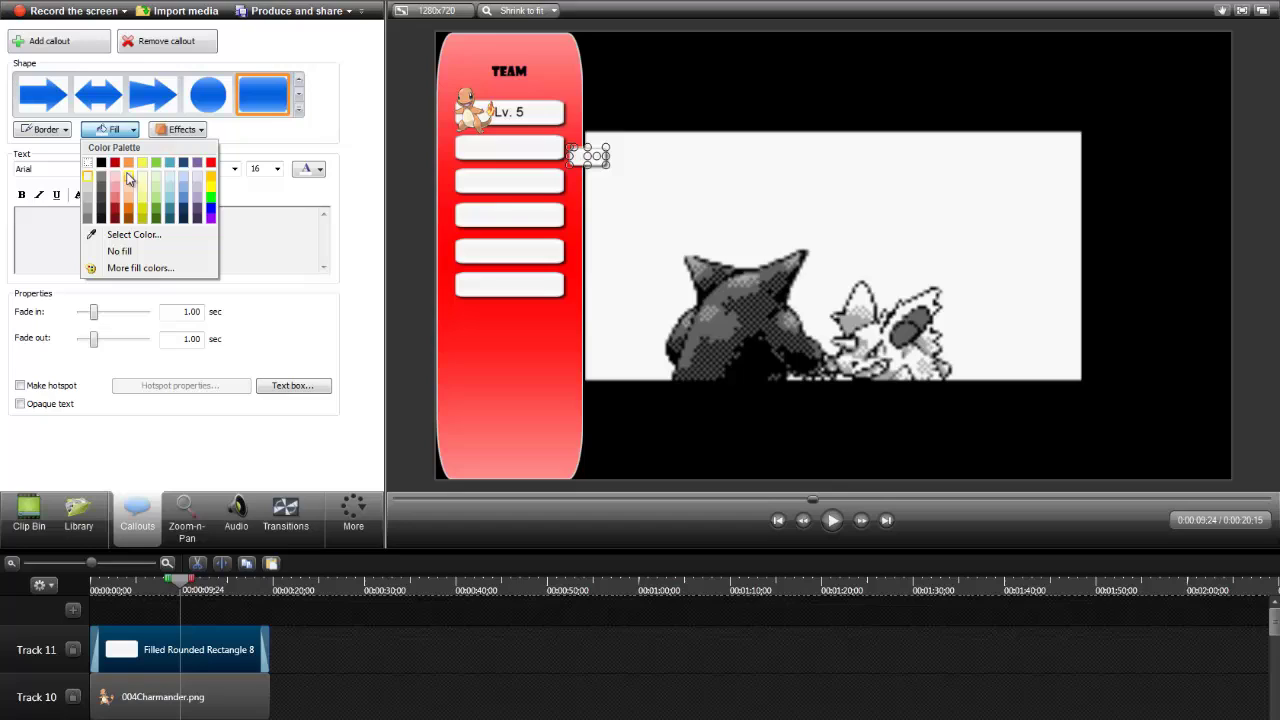
click(117, 164)
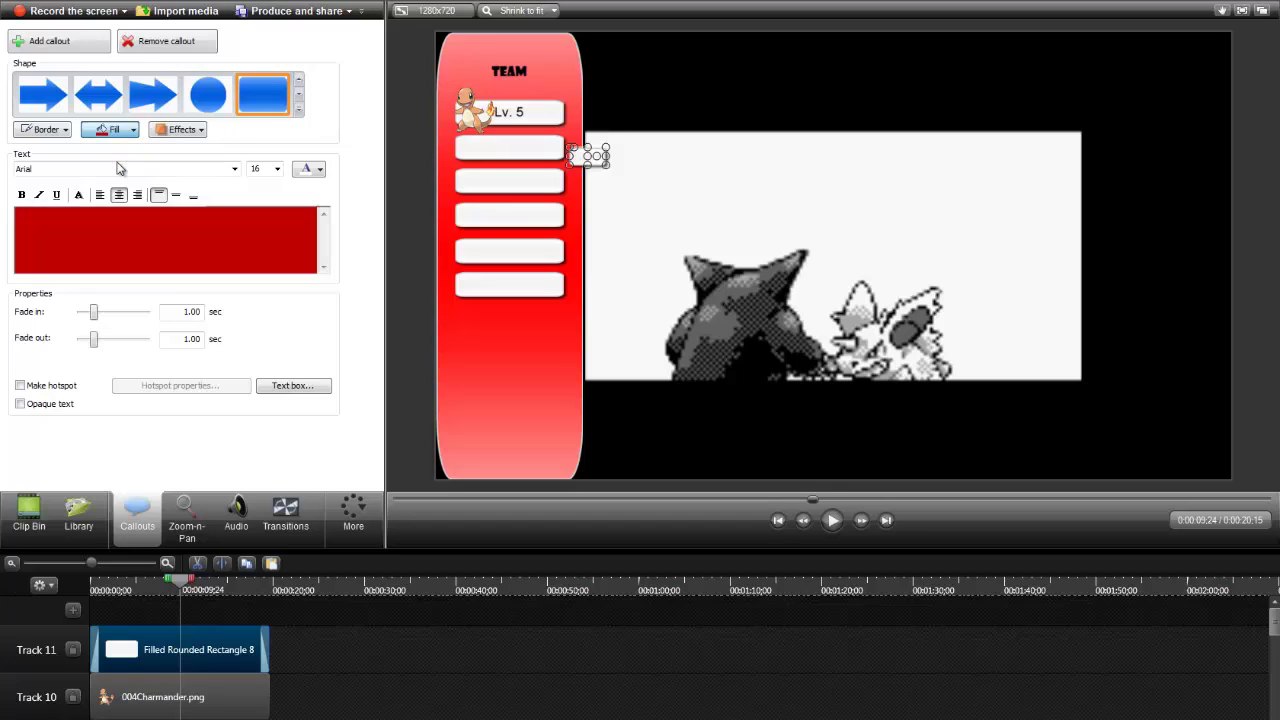
click(176, 195)
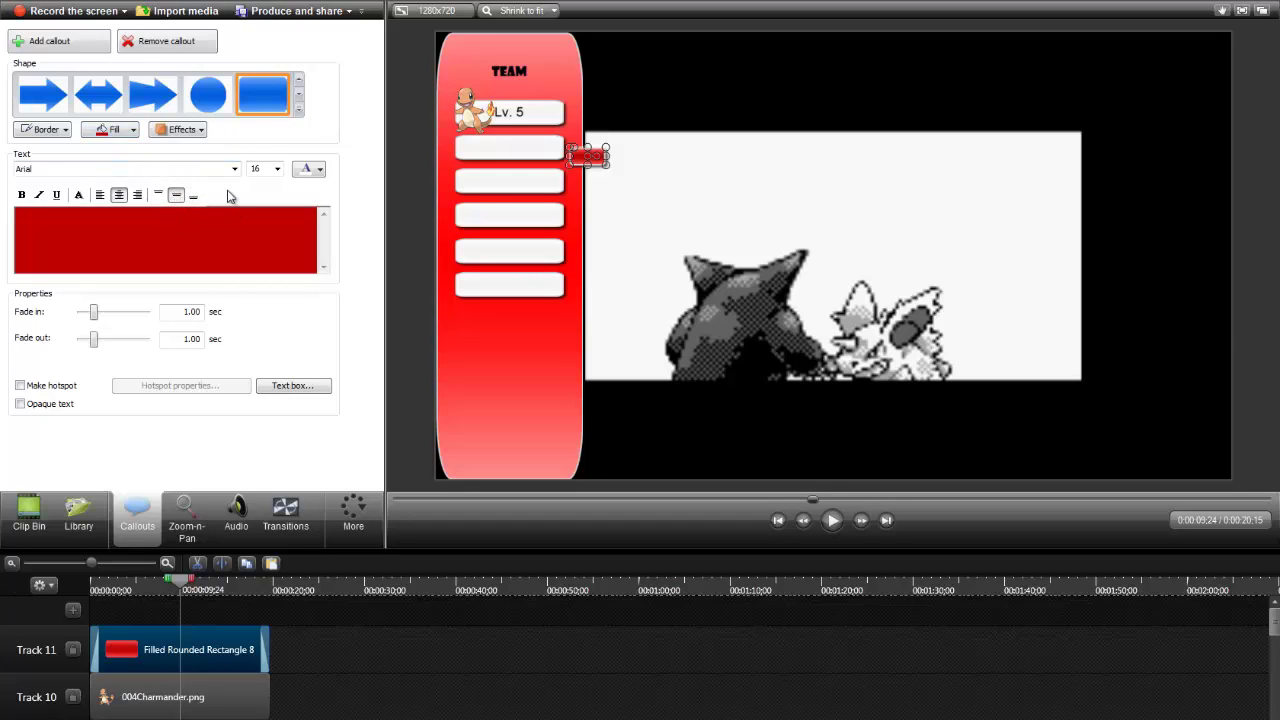
click(322, 168)
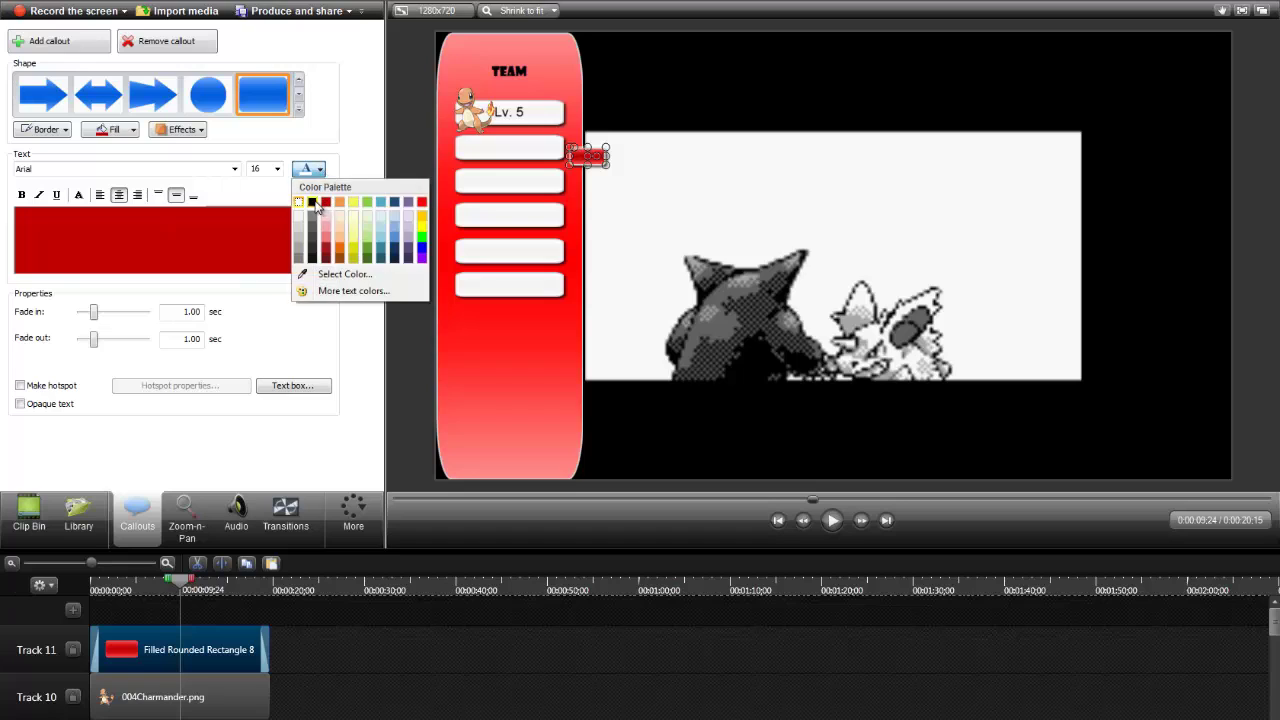
click(318, 203)
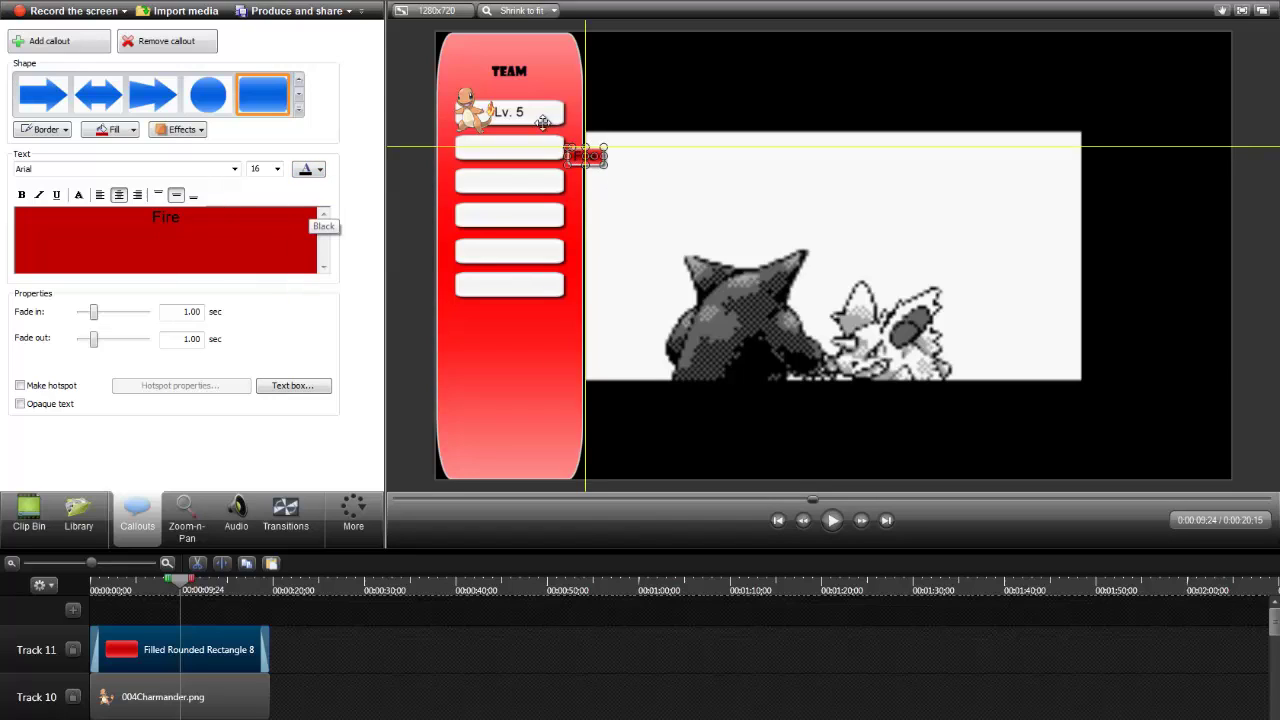
drag(577, 155, 537, 111)
click(513, 150)
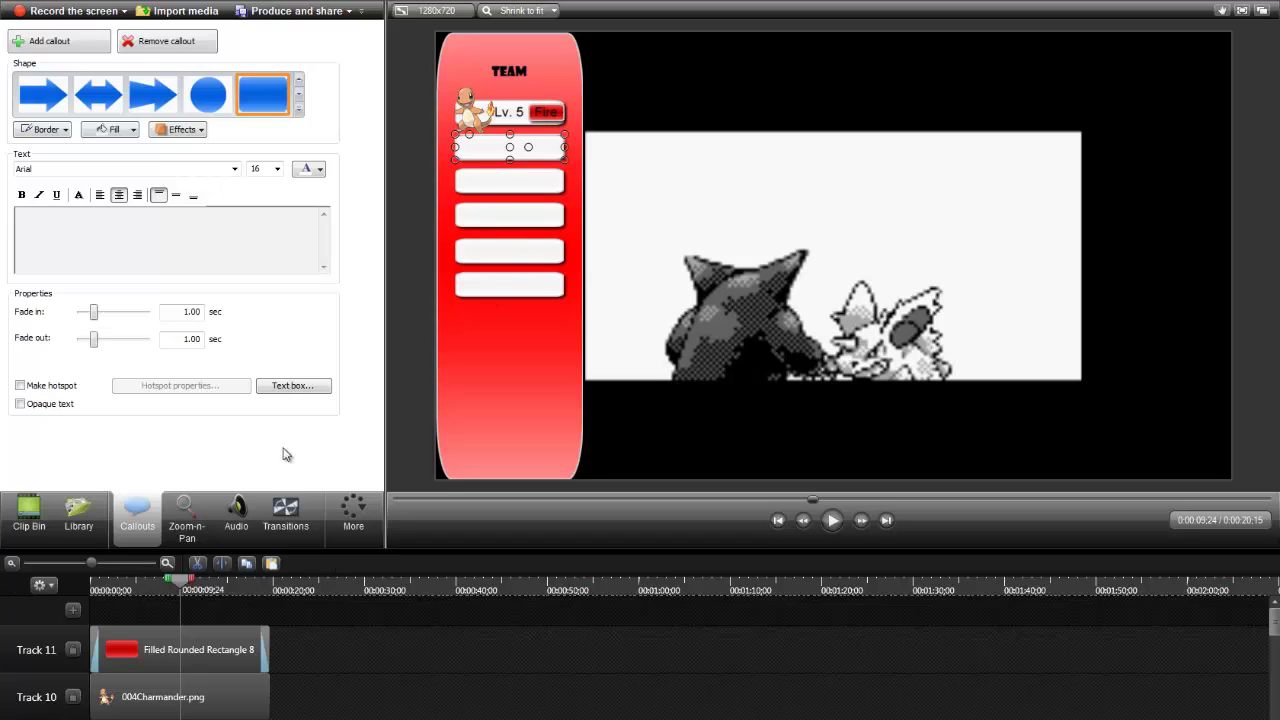
- Paste a white rounded box below the team slots with its clip starting at 0:00
right_click(119, 612)
click(166, 413)
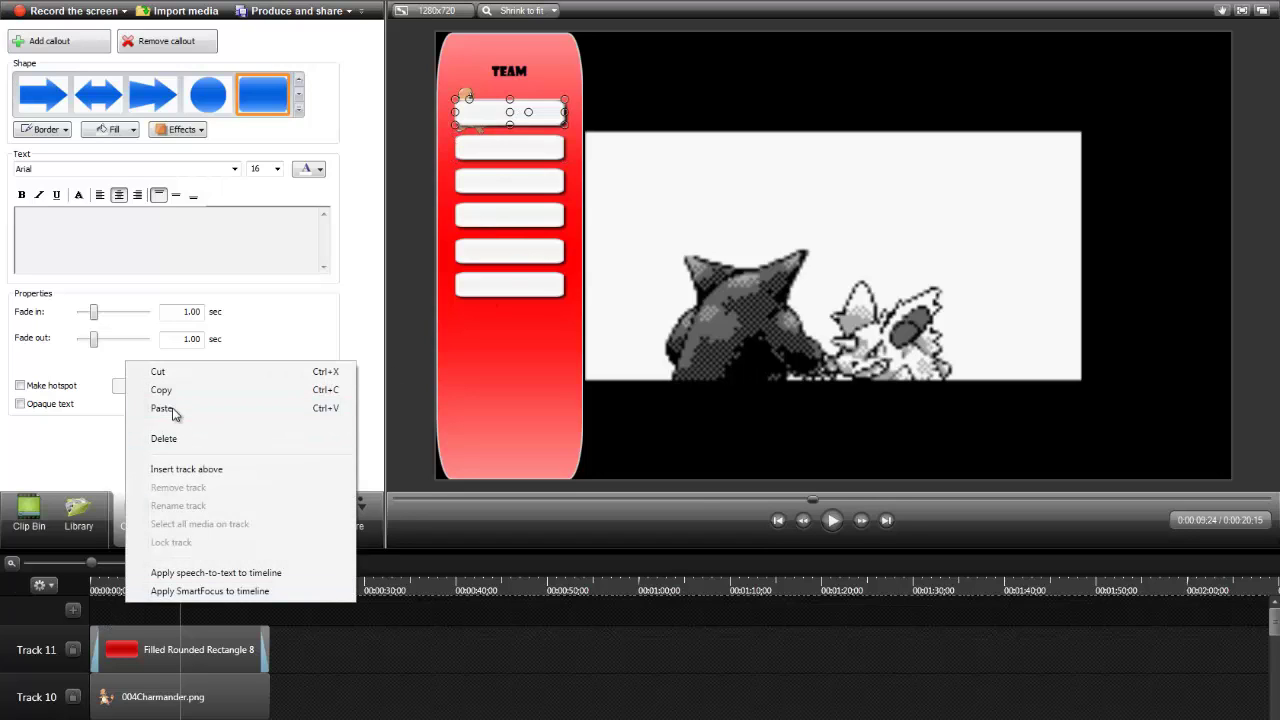
drag(490, 112, 493, 371)
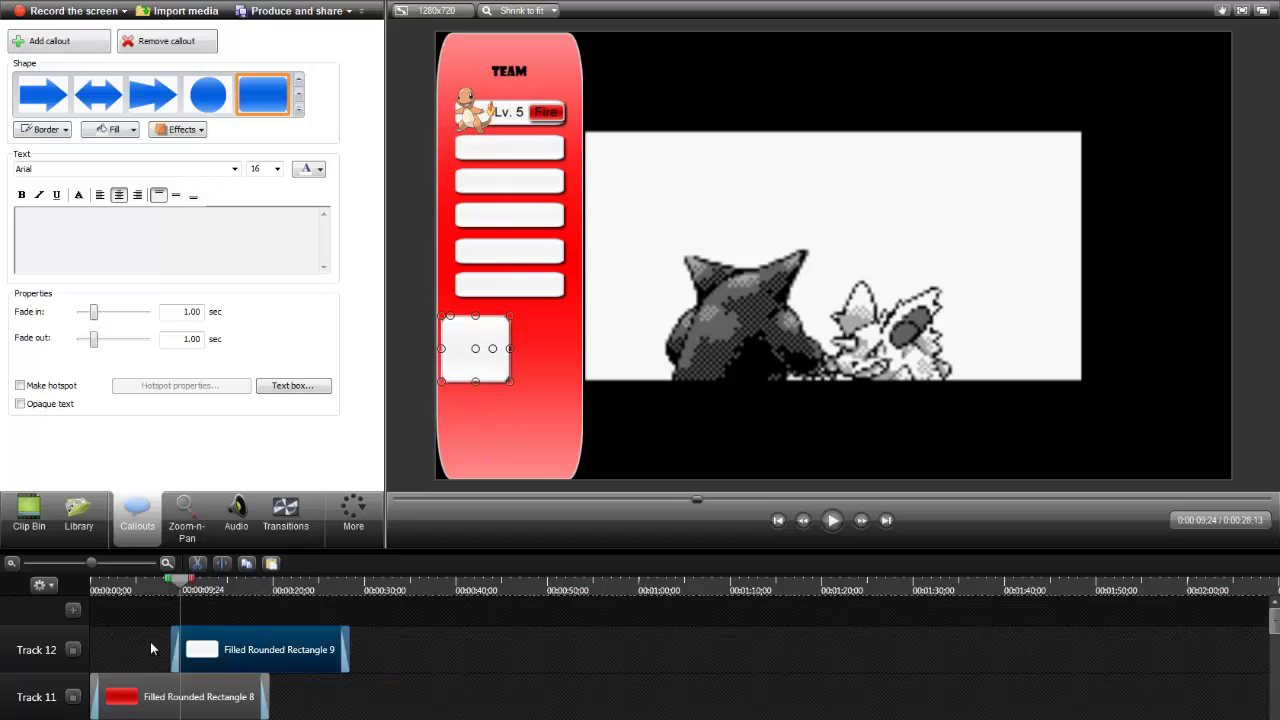
drag(152, 649, 146, 622)
right_click(485, 364)
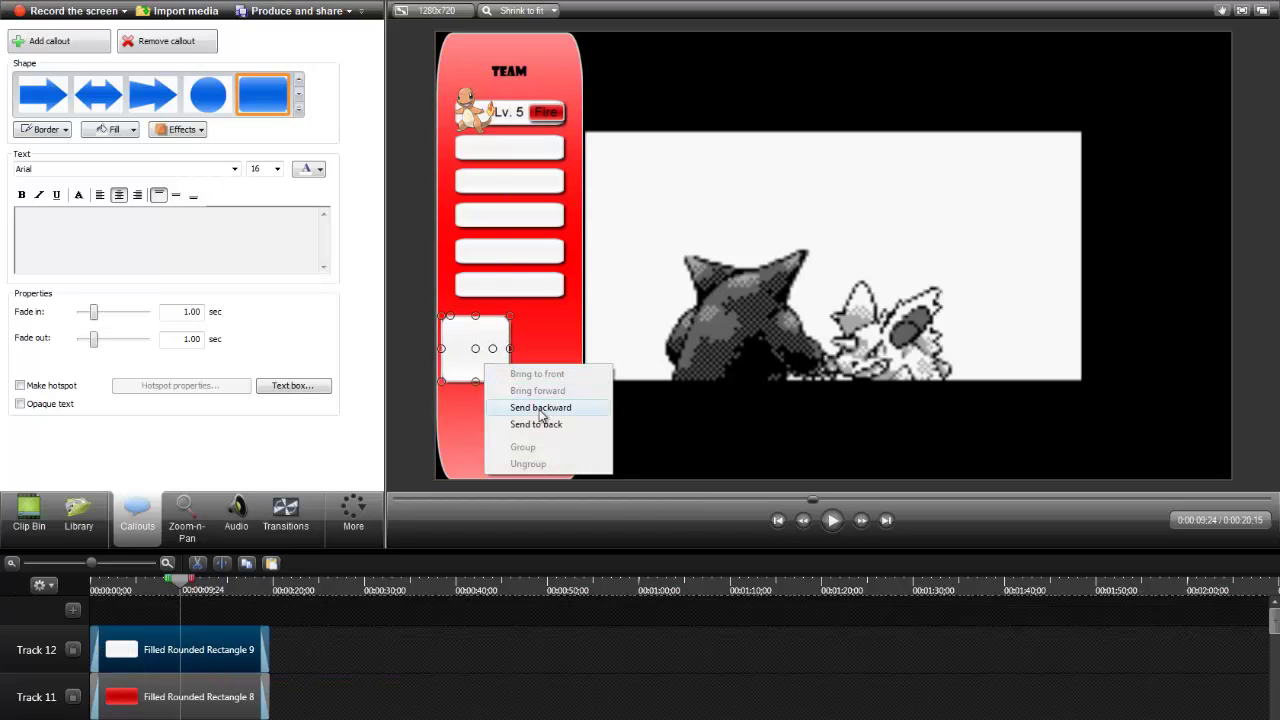
click(301, 561)
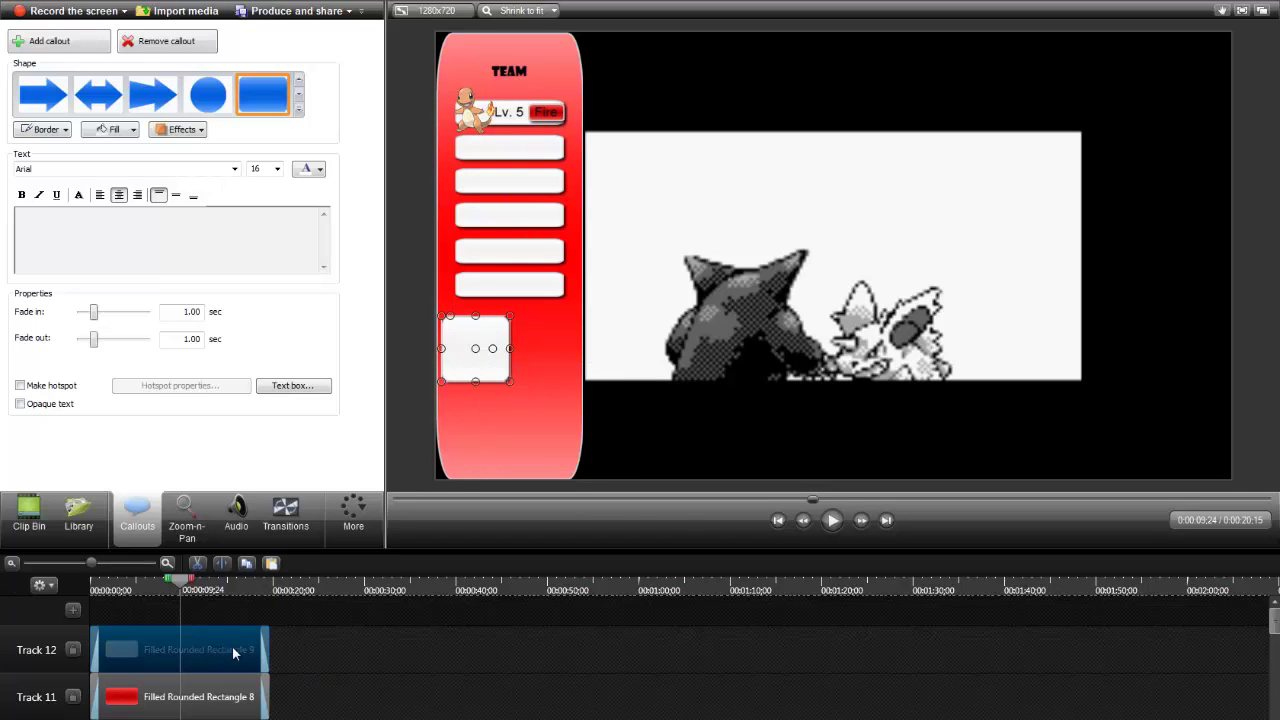
- Add a second copy of the box at 0:00 and align it to the right of the first
right_click(232, 645)
click(272, 454)
right_click(114, 603)
click(183, 407)
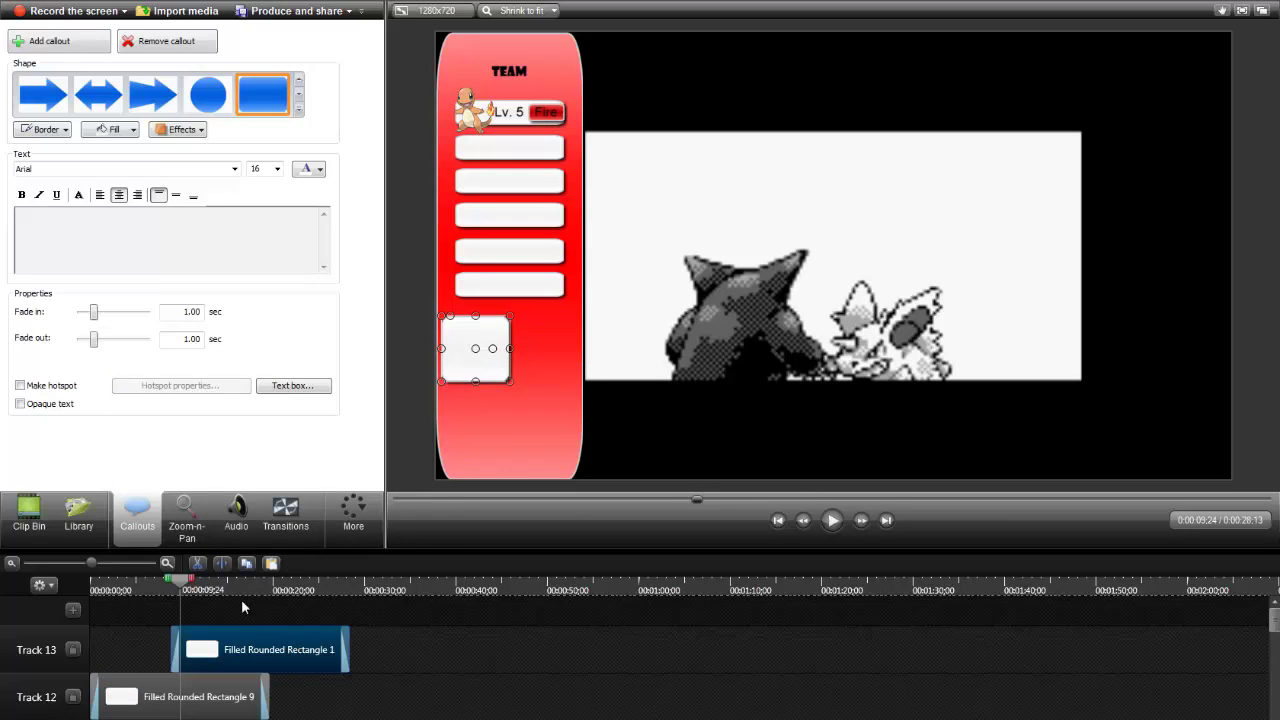
drag(194, 650, 100, 651)
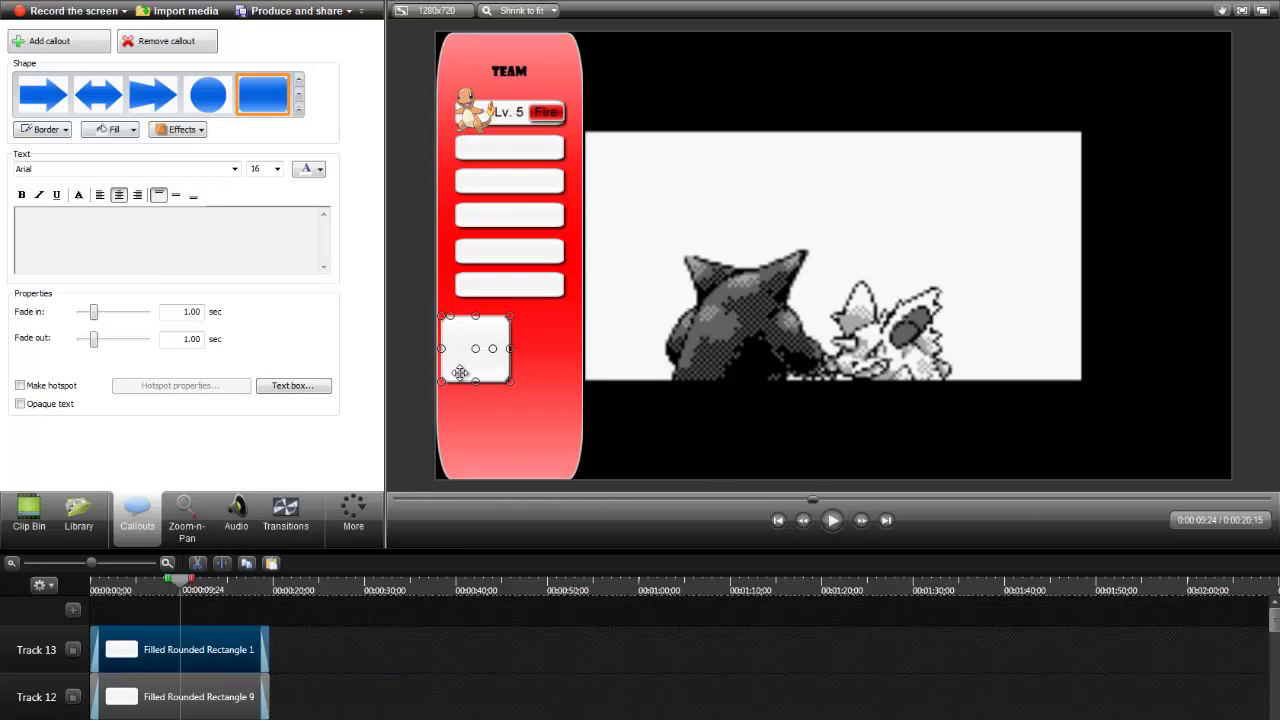
drag(469, 372, 528, 332)
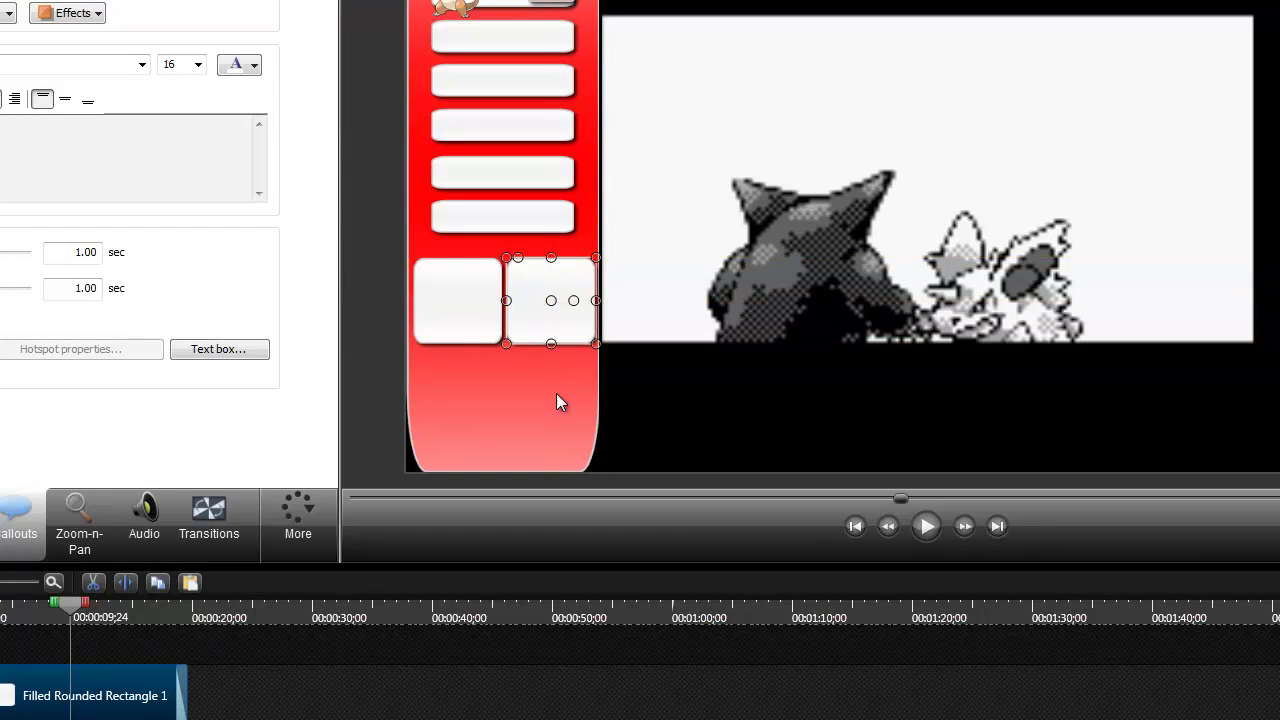
drag(456, 313, 477, 337)
click(543, 380)
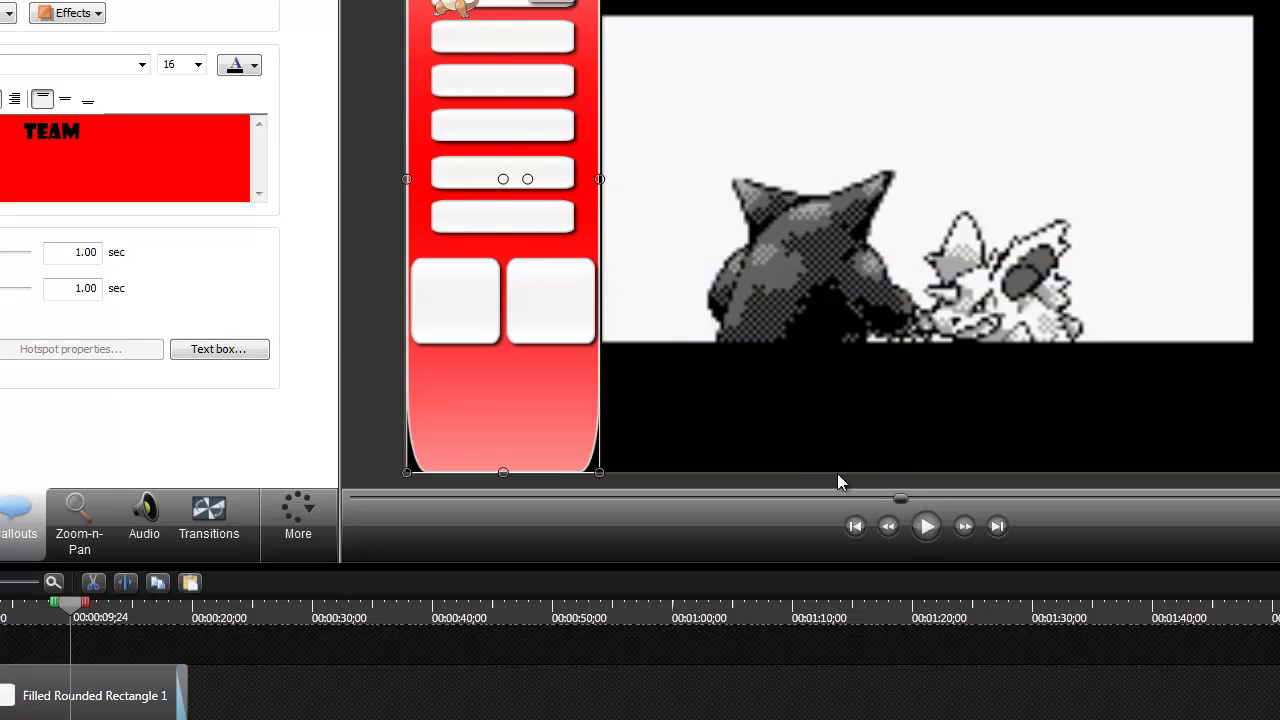
- Label the left bottom box 'Next' in black, vertically centred text
click(476, 302)
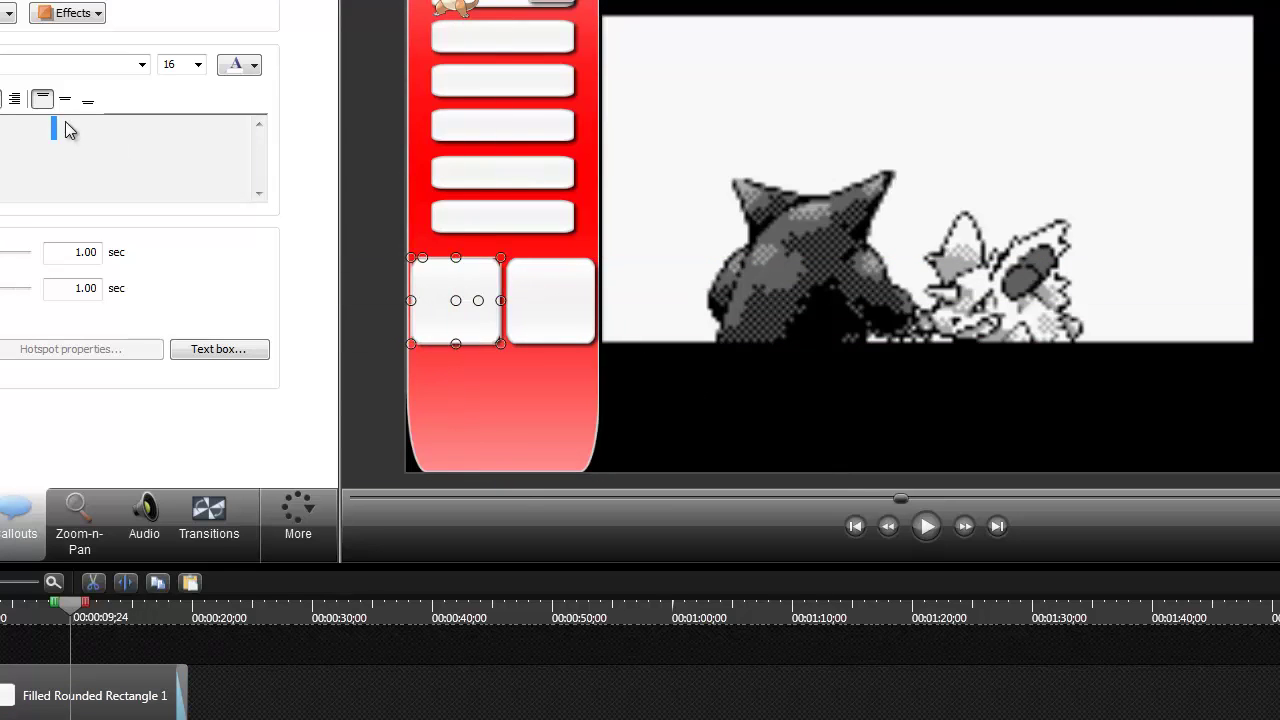
click(256, 68)
click(232, 107)
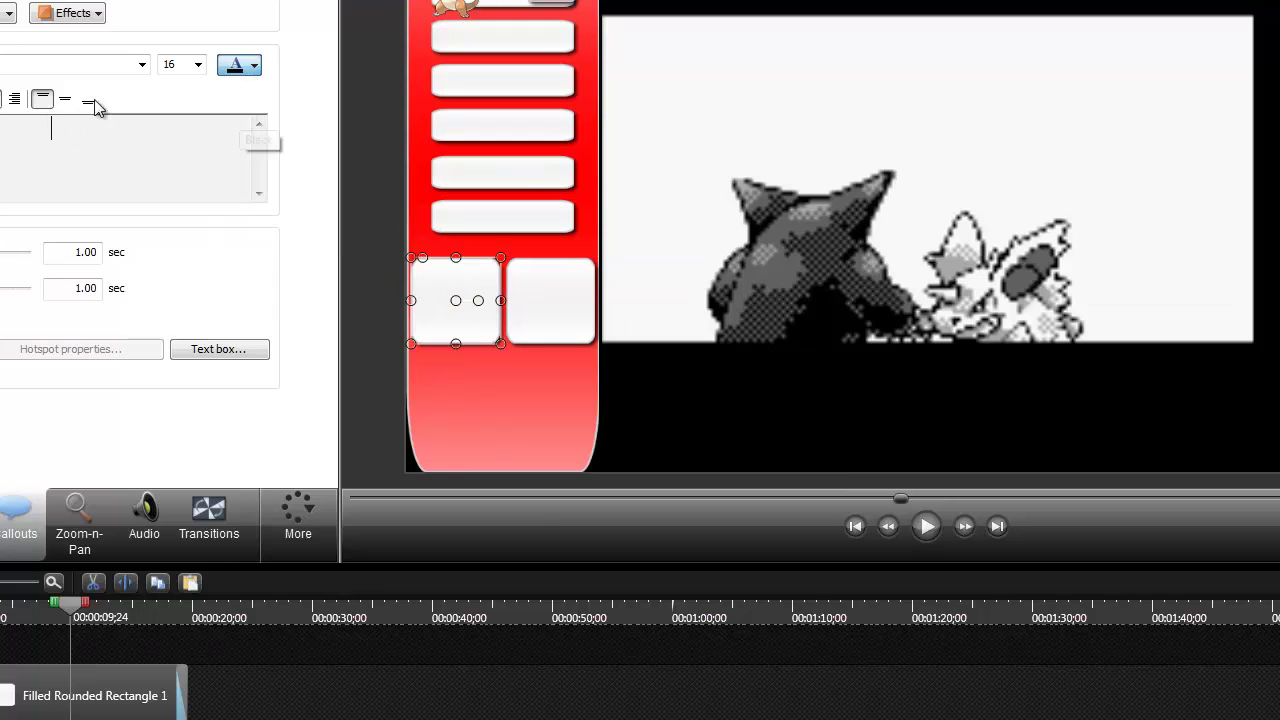
click(65, 99)
text(Nic)
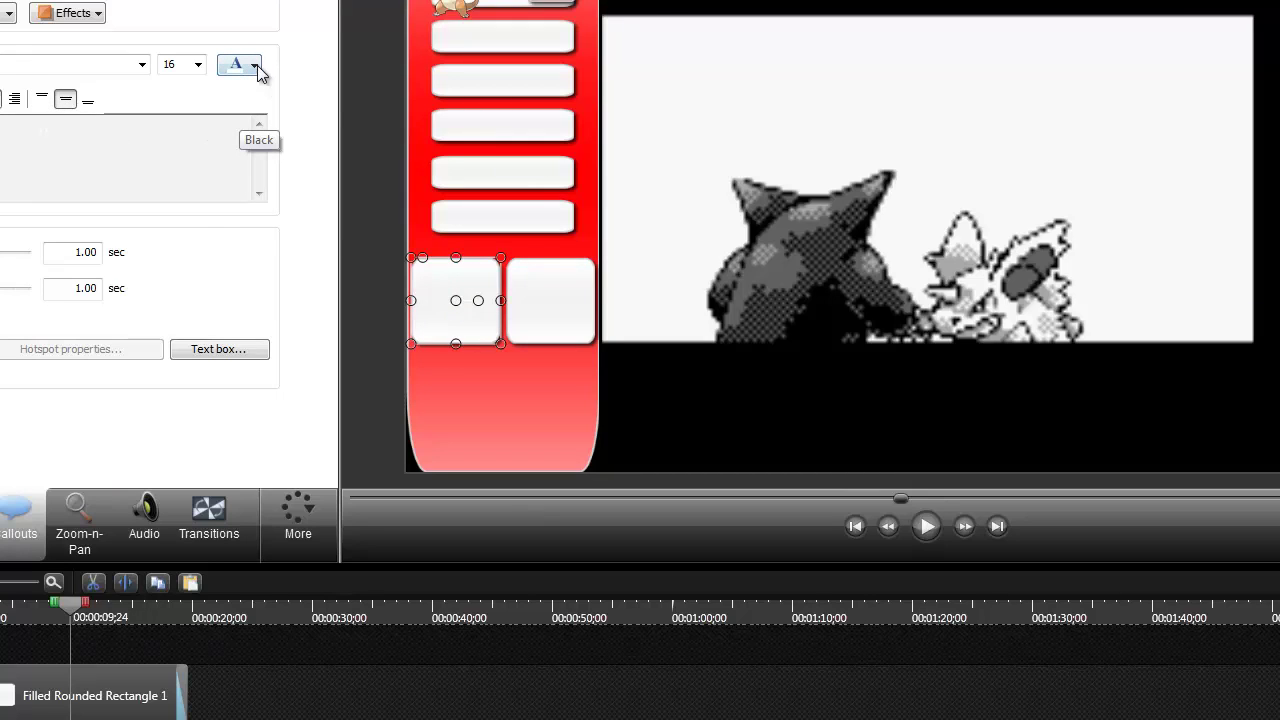
click(255, 66)
click(242, 108)
text(ext)
- Label the right bottom box 'Previous' in black text
click(566, 312)
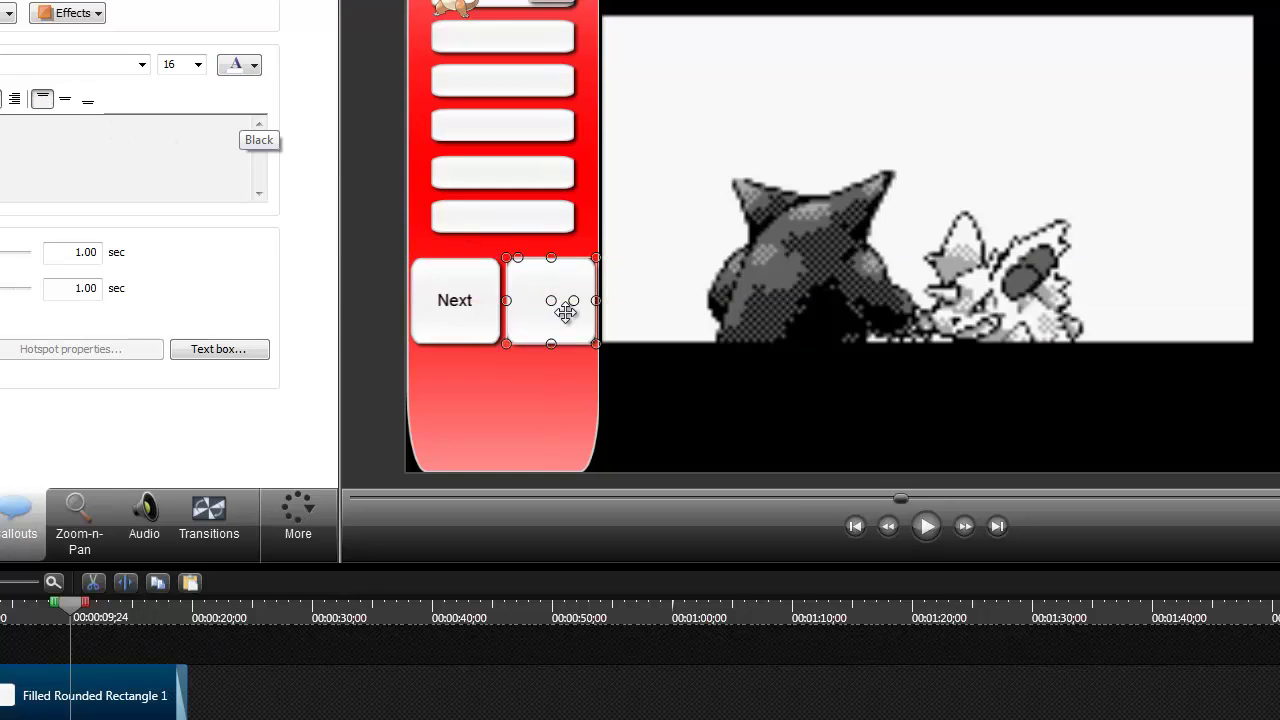
click(250, 66)
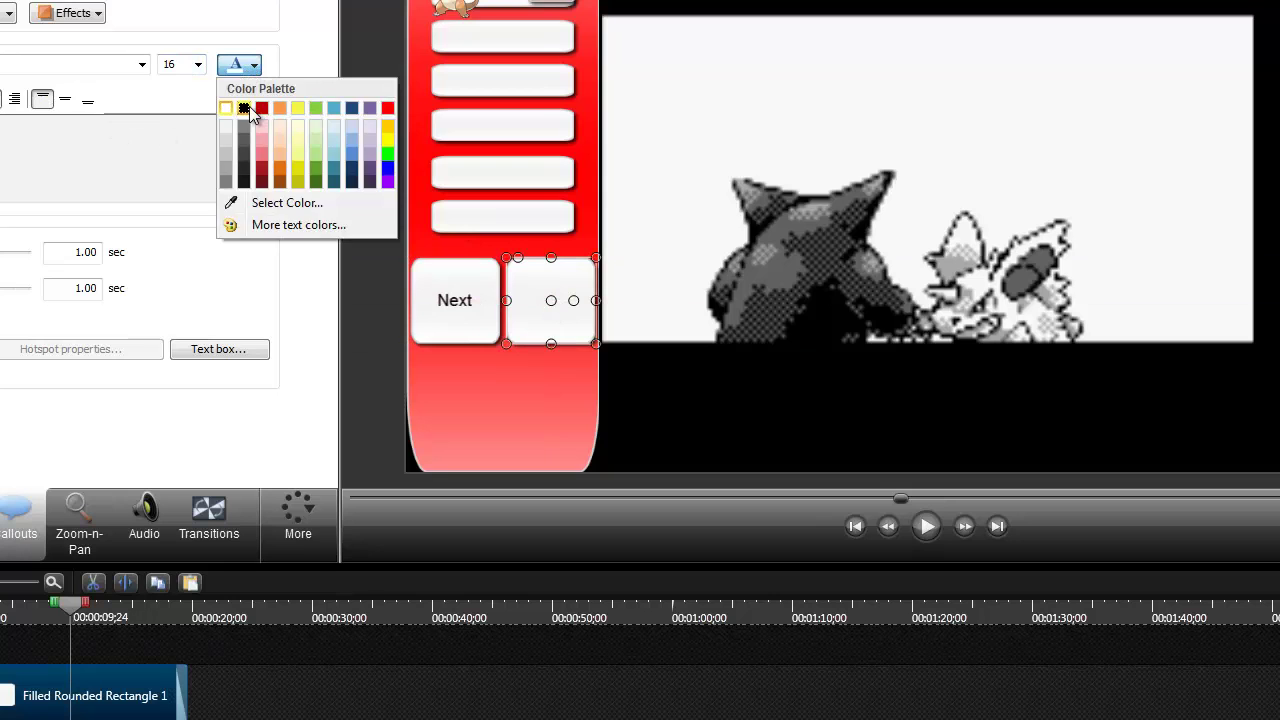
click(245, 109)
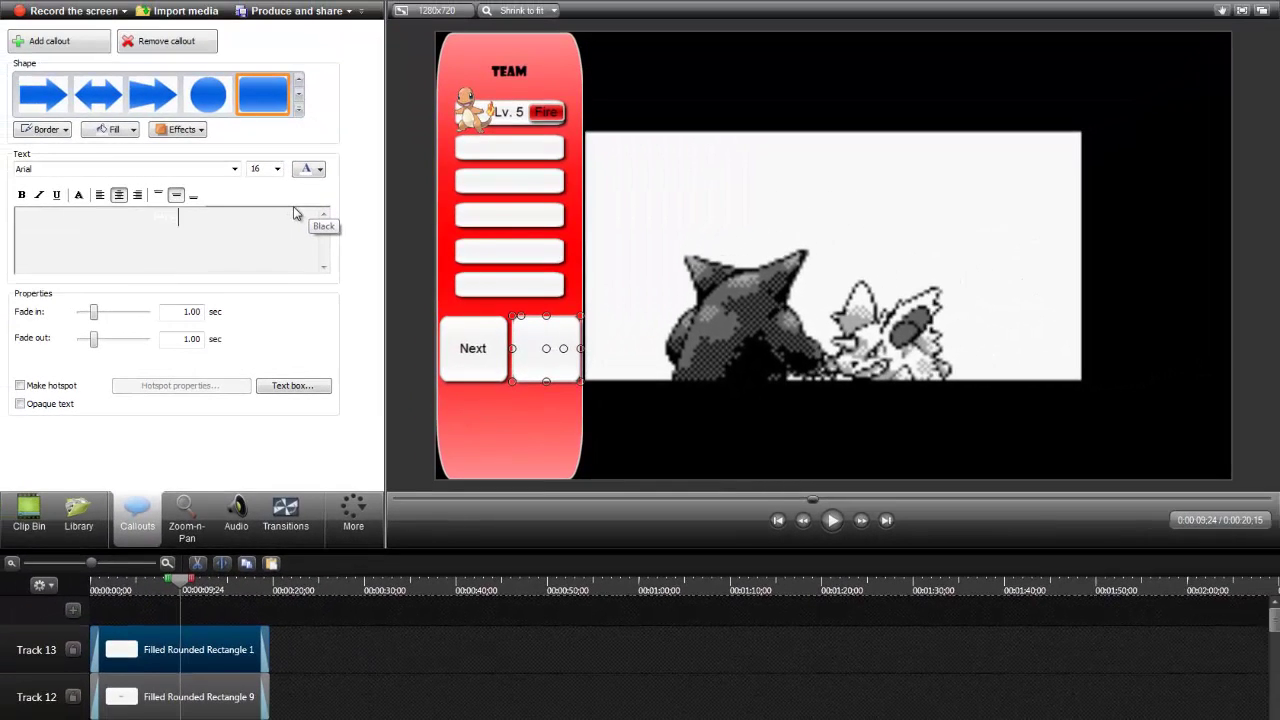
click(306, 170)
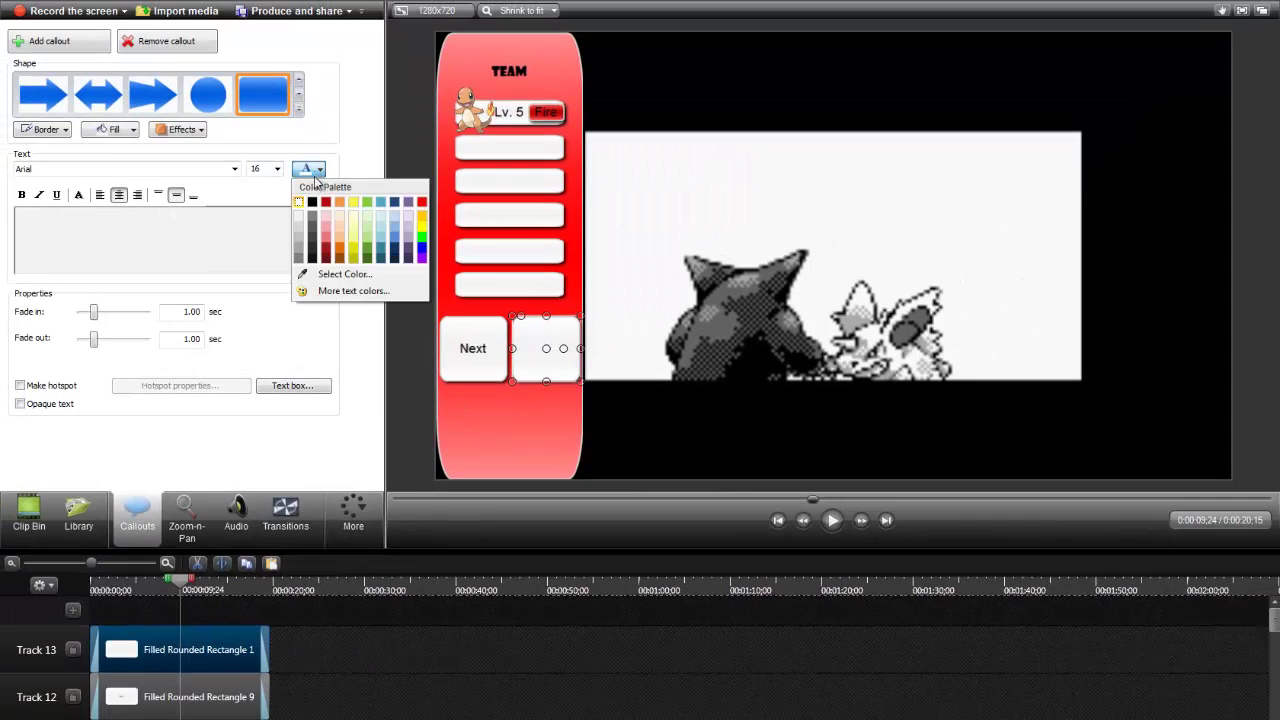
click(245, 217)
text(Previous)
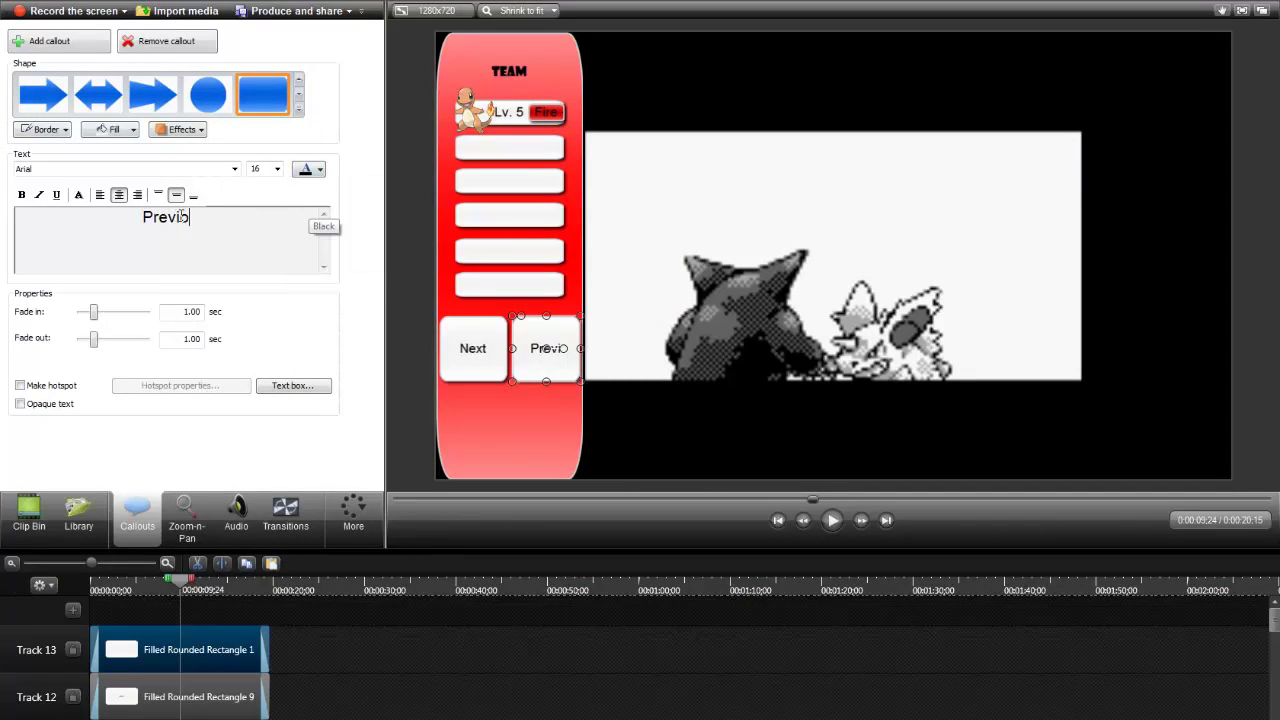
click(555, 417)
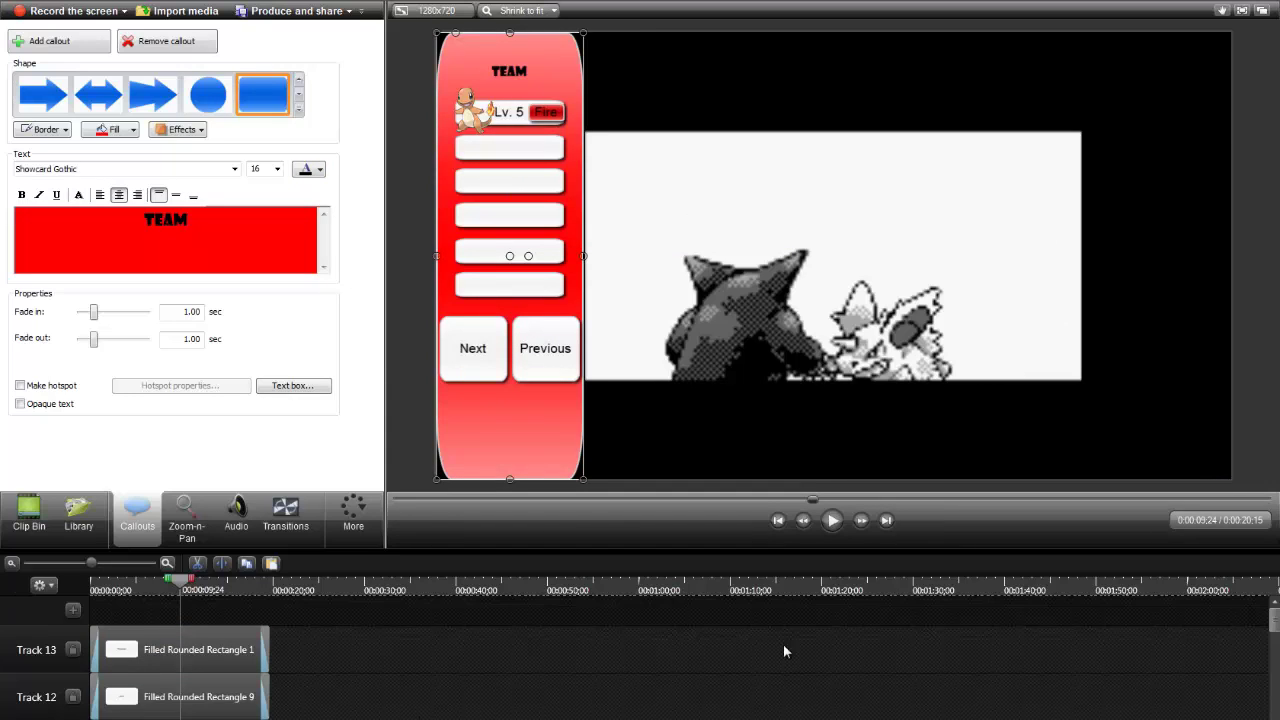
- Duplicate the red TEAM sidebar at 0:00 and move the copy to the frame's right edge
drag(1275, 624, 1275, 710)
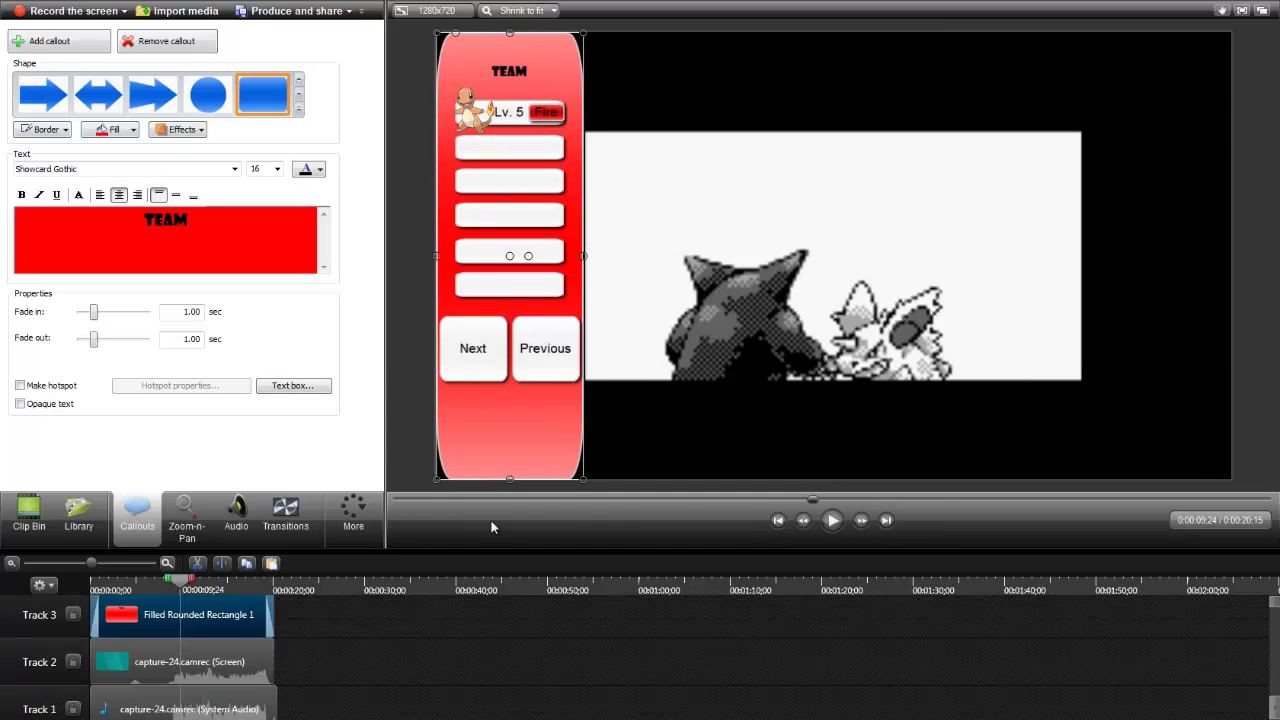
right_click(196, 617)
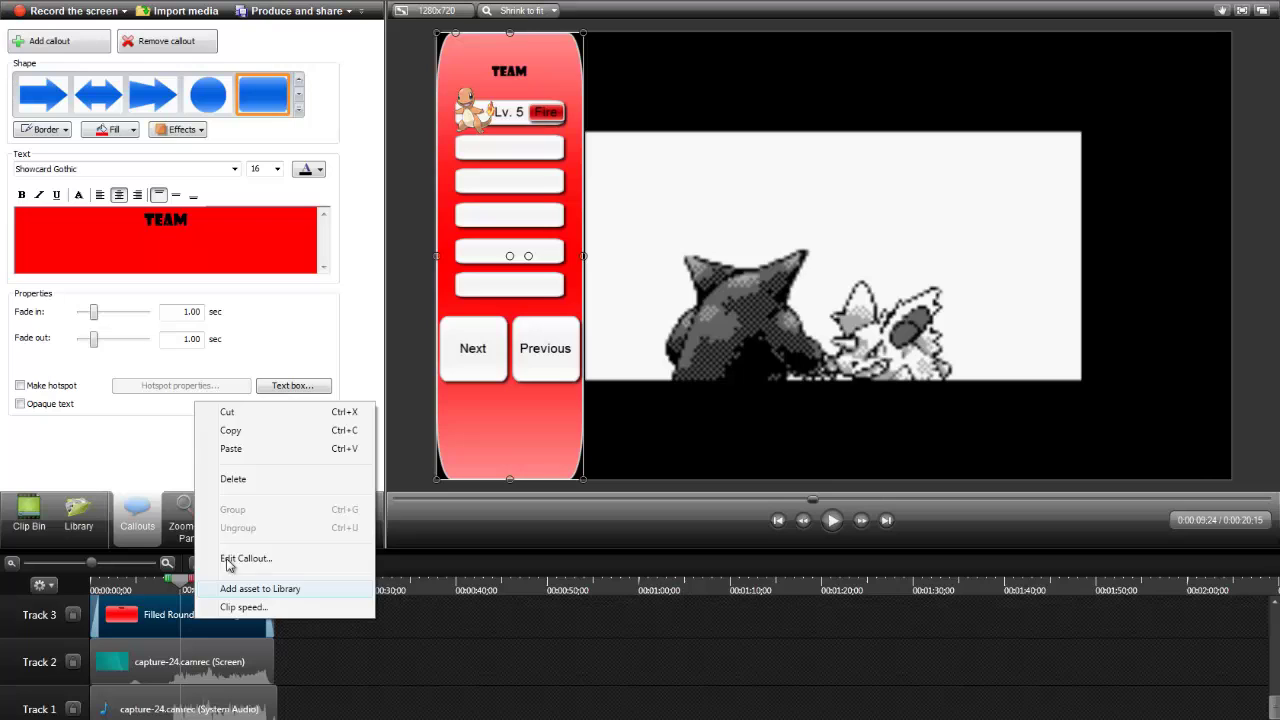
click(229, 447)
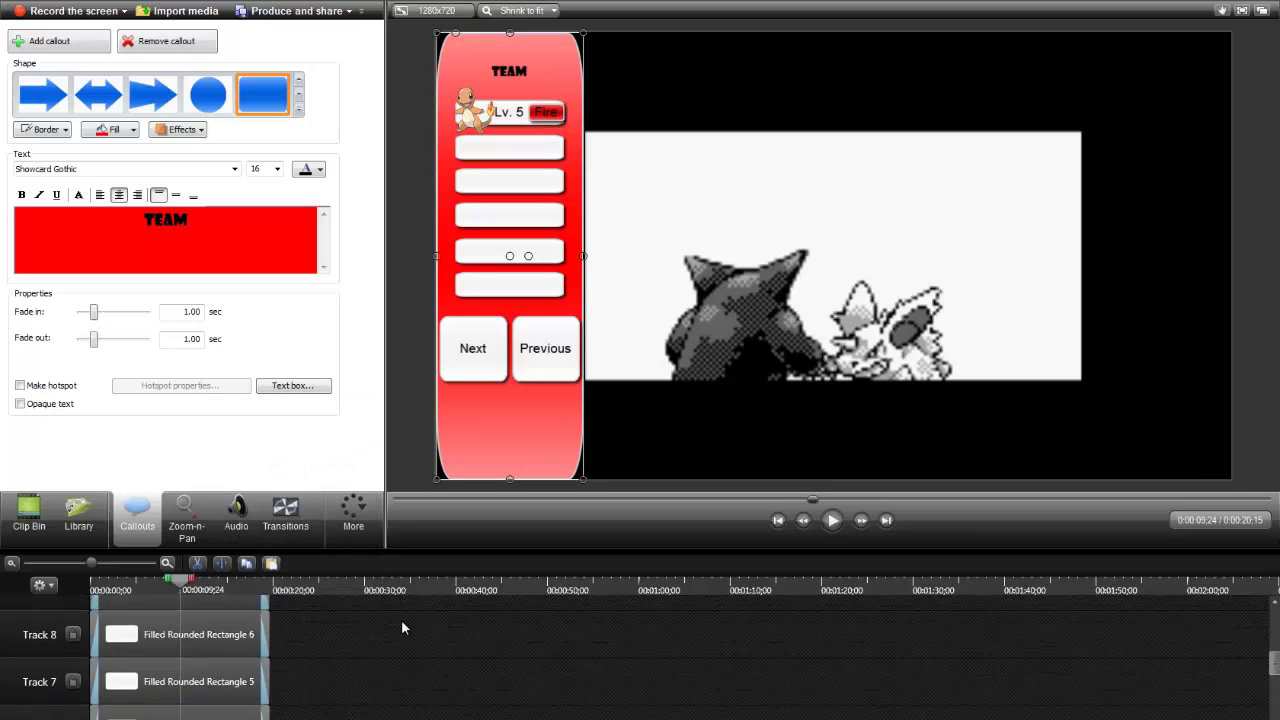
right_click(187, 617)
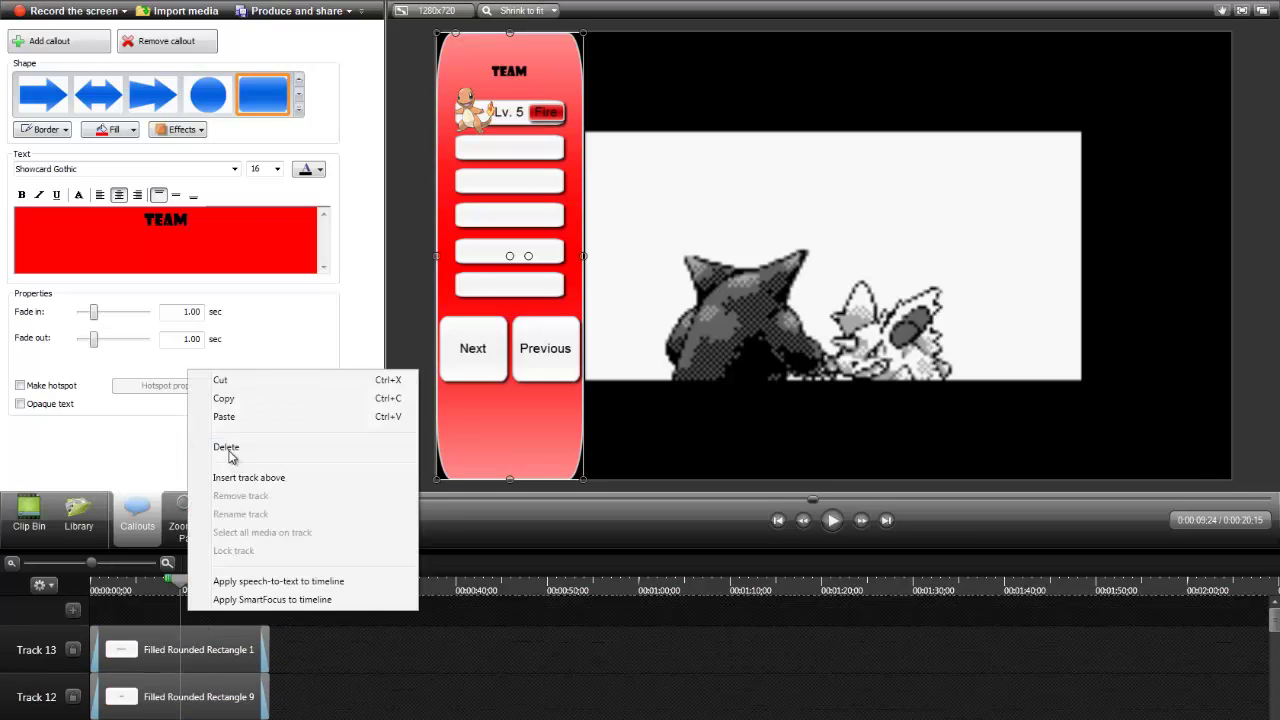
click(226, 417)
drag(161, 649, 80, 649)
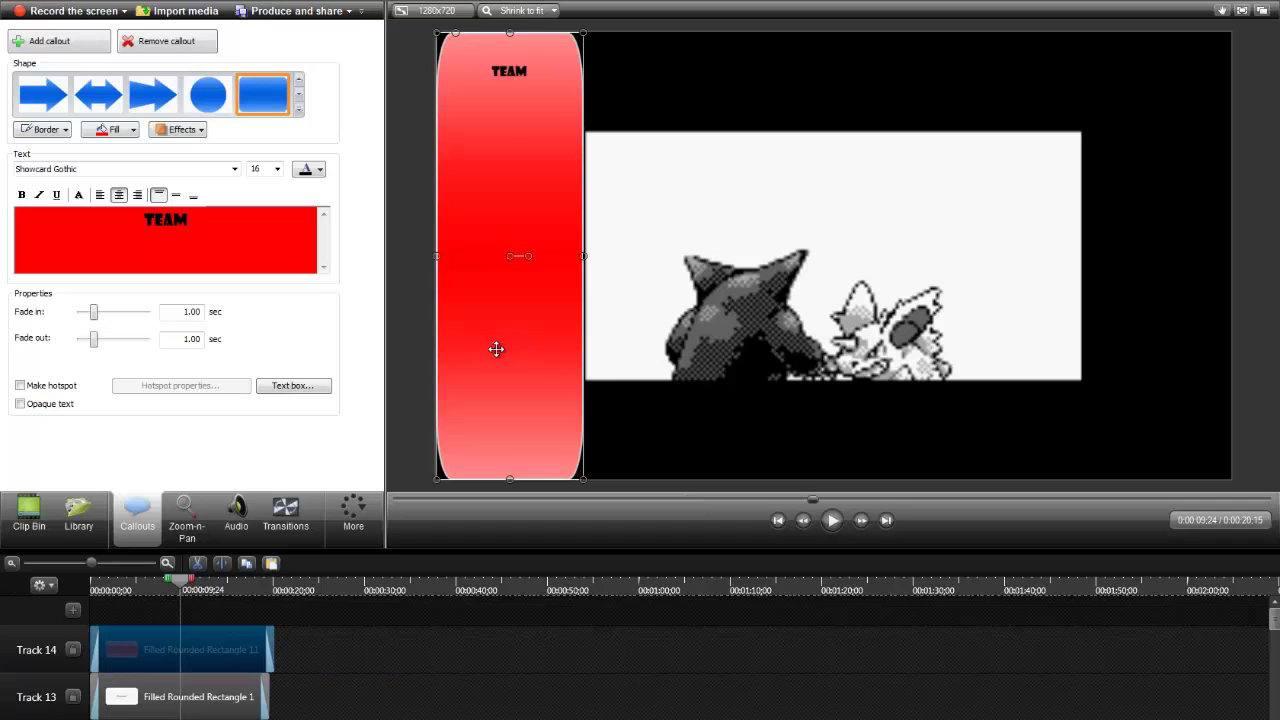
drag(494, 349, 1137, 349)
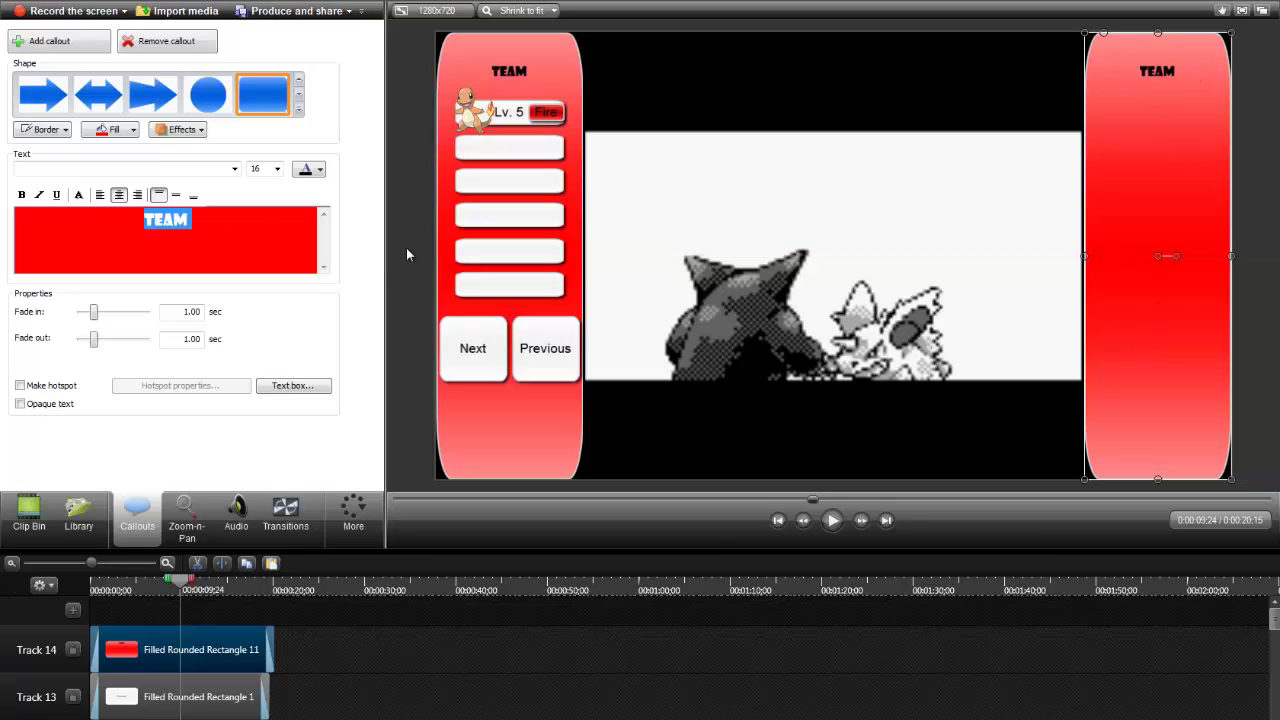
- Change the copy's heading to 'POKEMON RED' and 'VERSION!' on two lines
text(POKEMON)
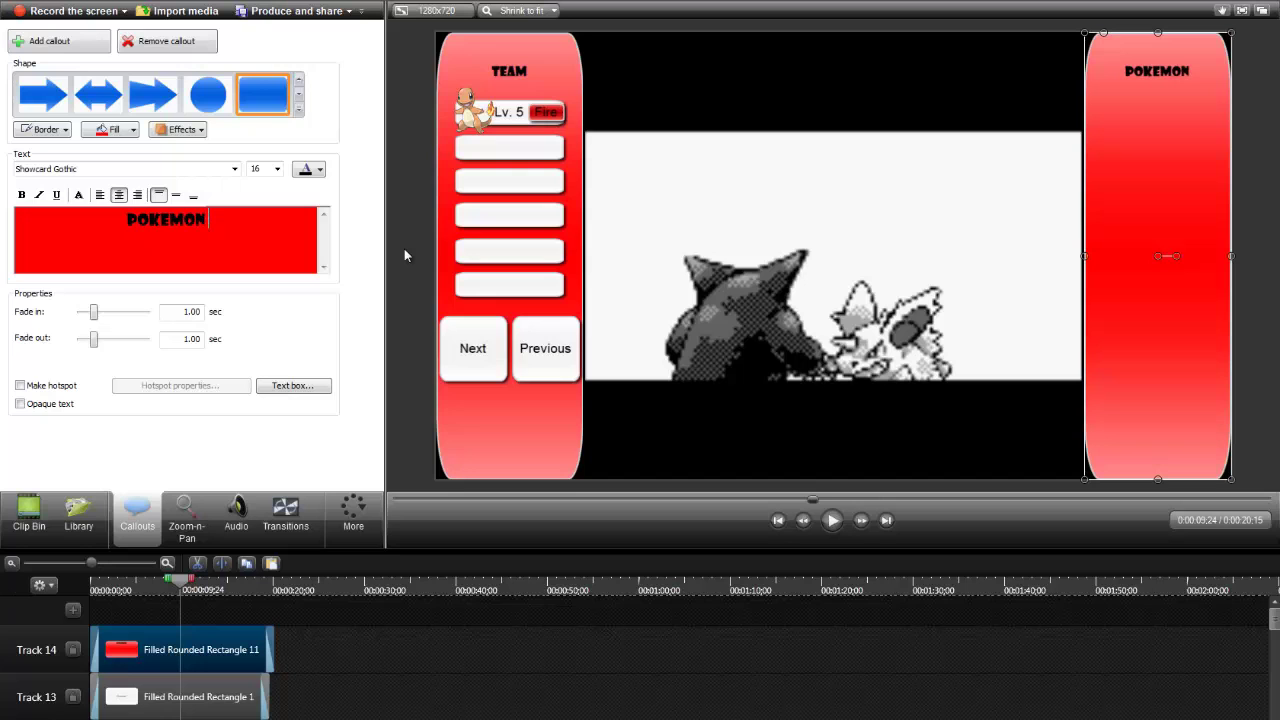
text( RED)
key(Return)
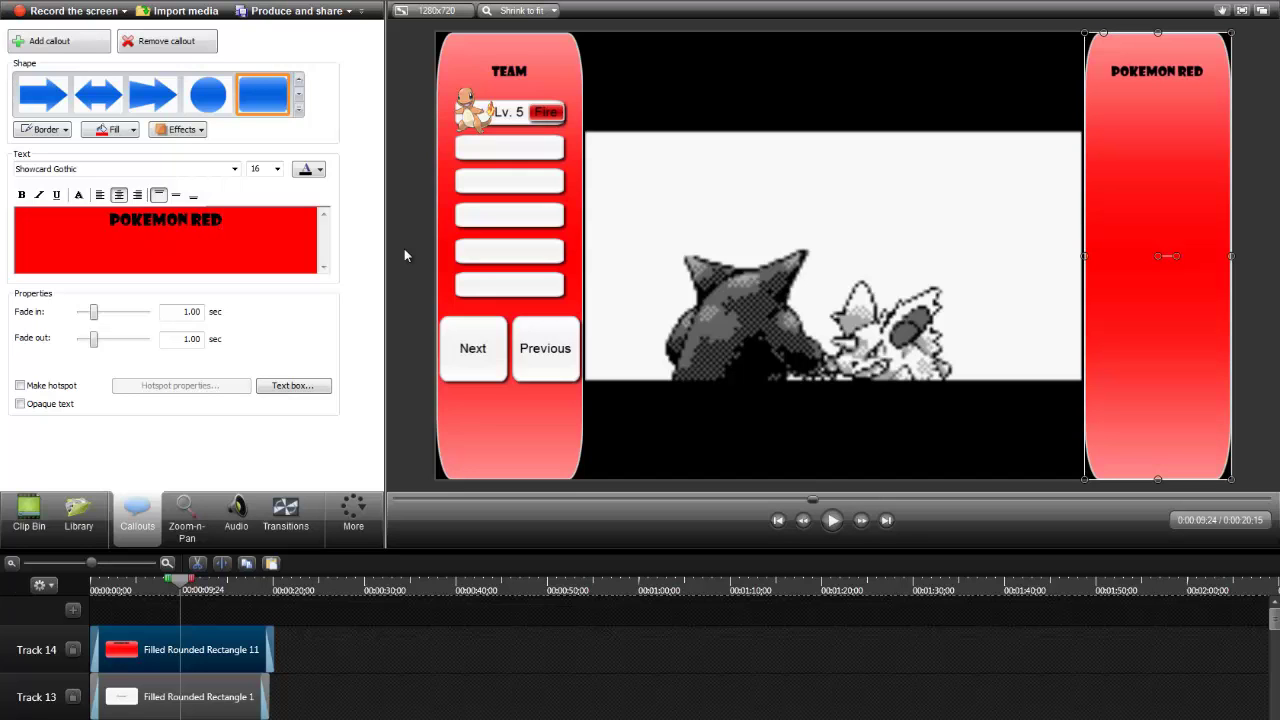
text(VERSION!)
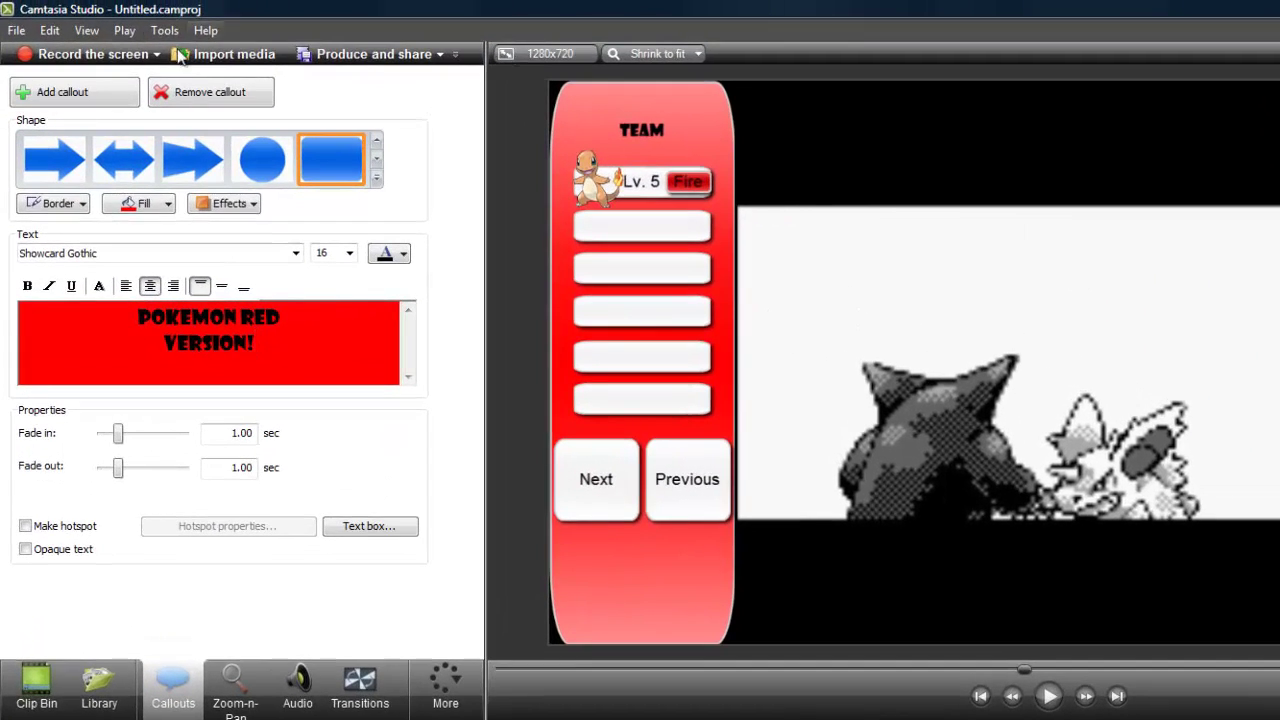
- Import 006Charizard.png and place it on a new track starting at time zero
click(214, 56)
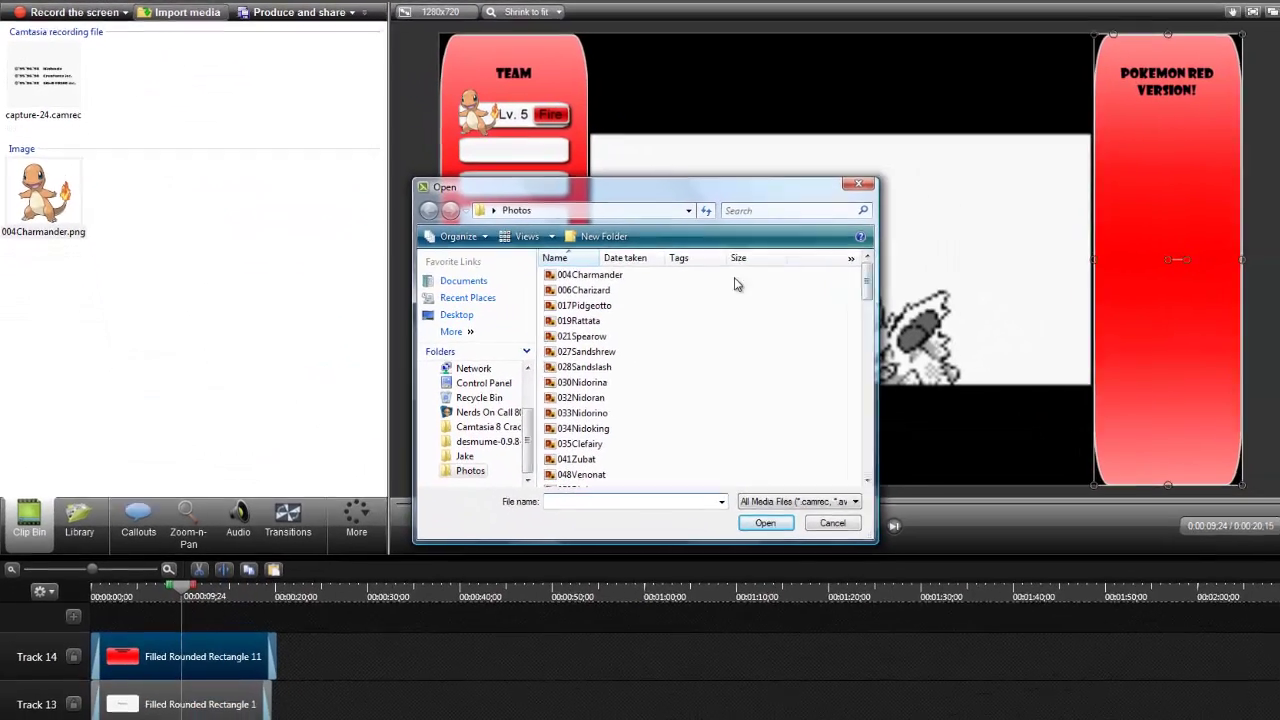
double_click(659, 347)
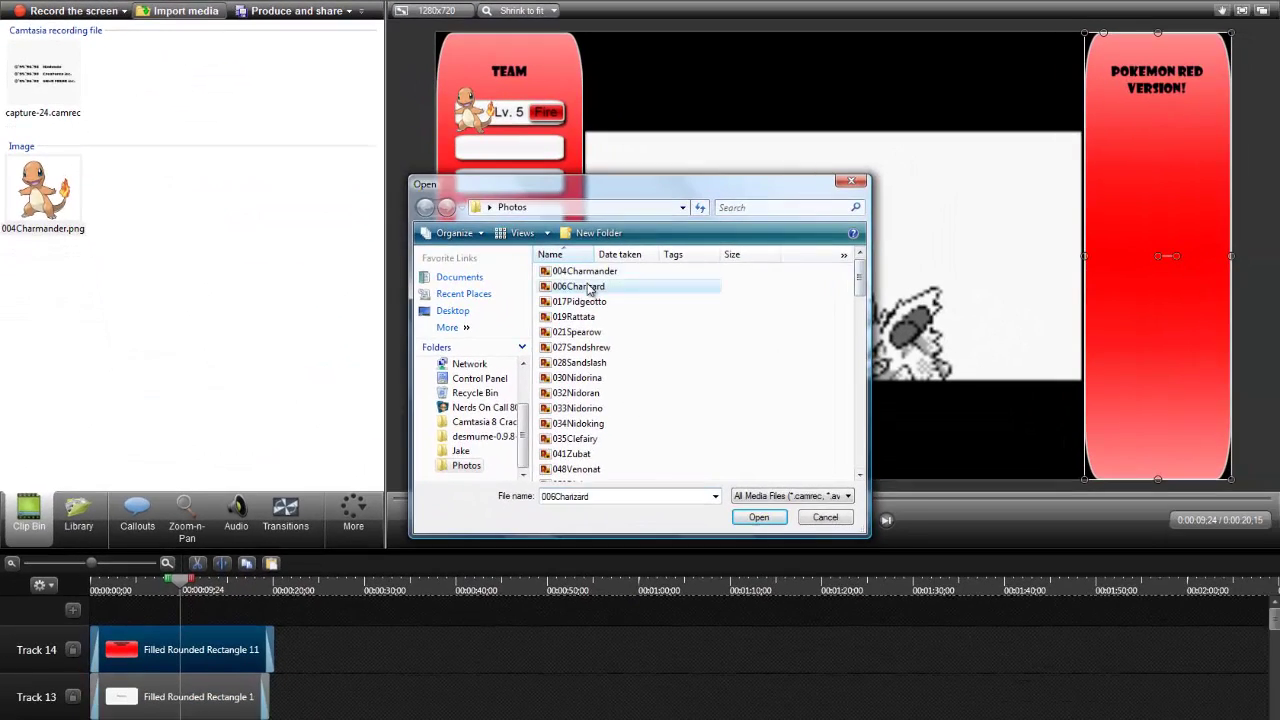
drag(138, 188, 193, 461)
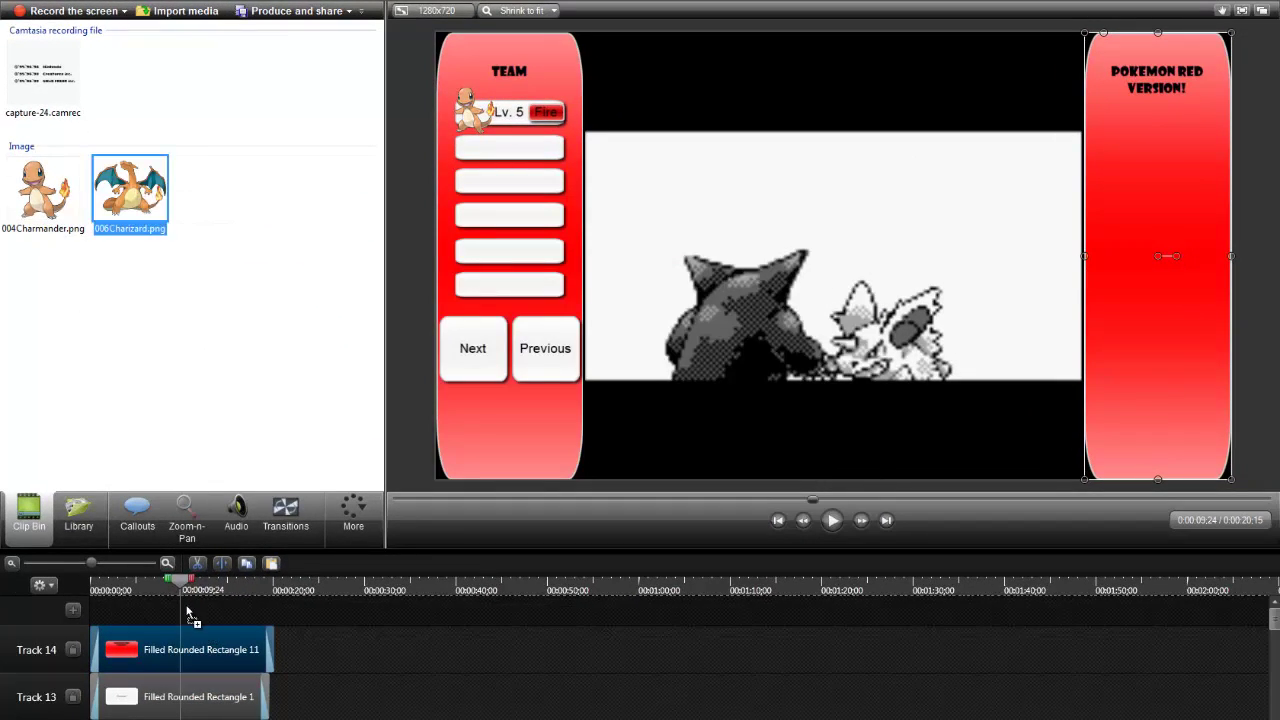
drag(150, 611, 270, 648)
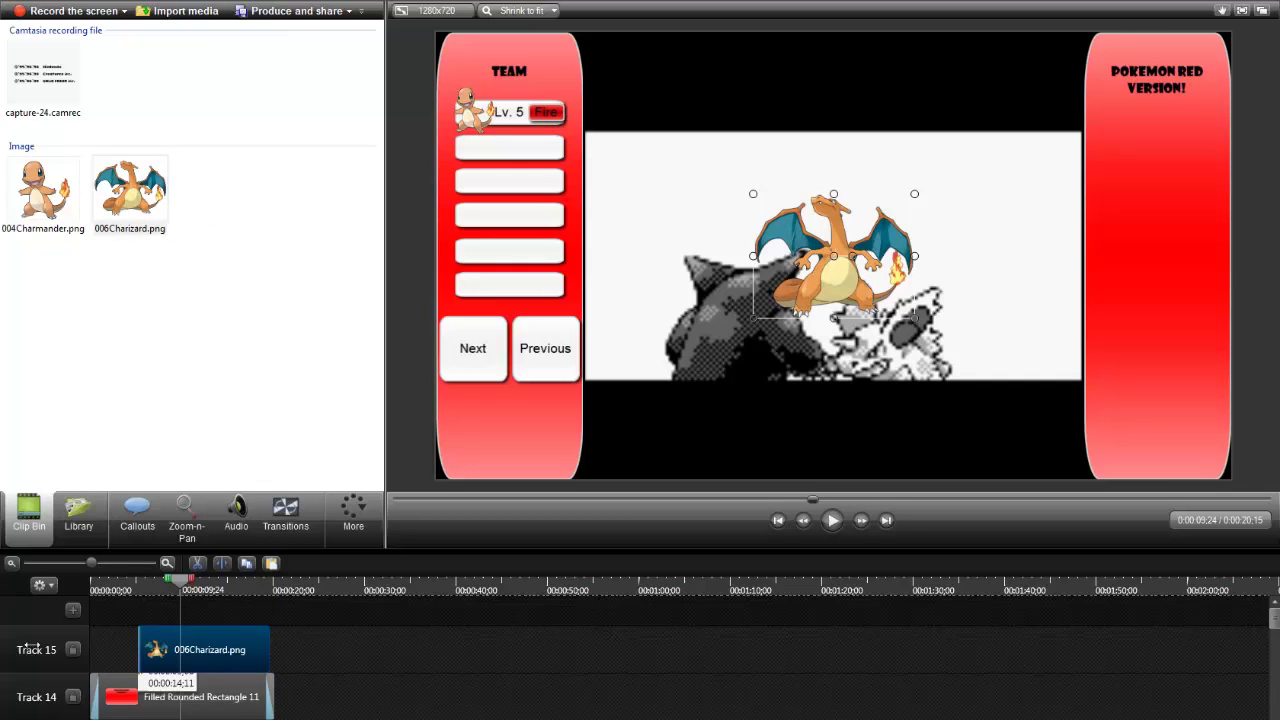
drag(30, 648, 35, 648)
- Resize Charizard to the sidebar width and position it at the bottom of the right sidebar
drag(846, 272, 1163, 246)
drag(1236, 310, 1278, 332)
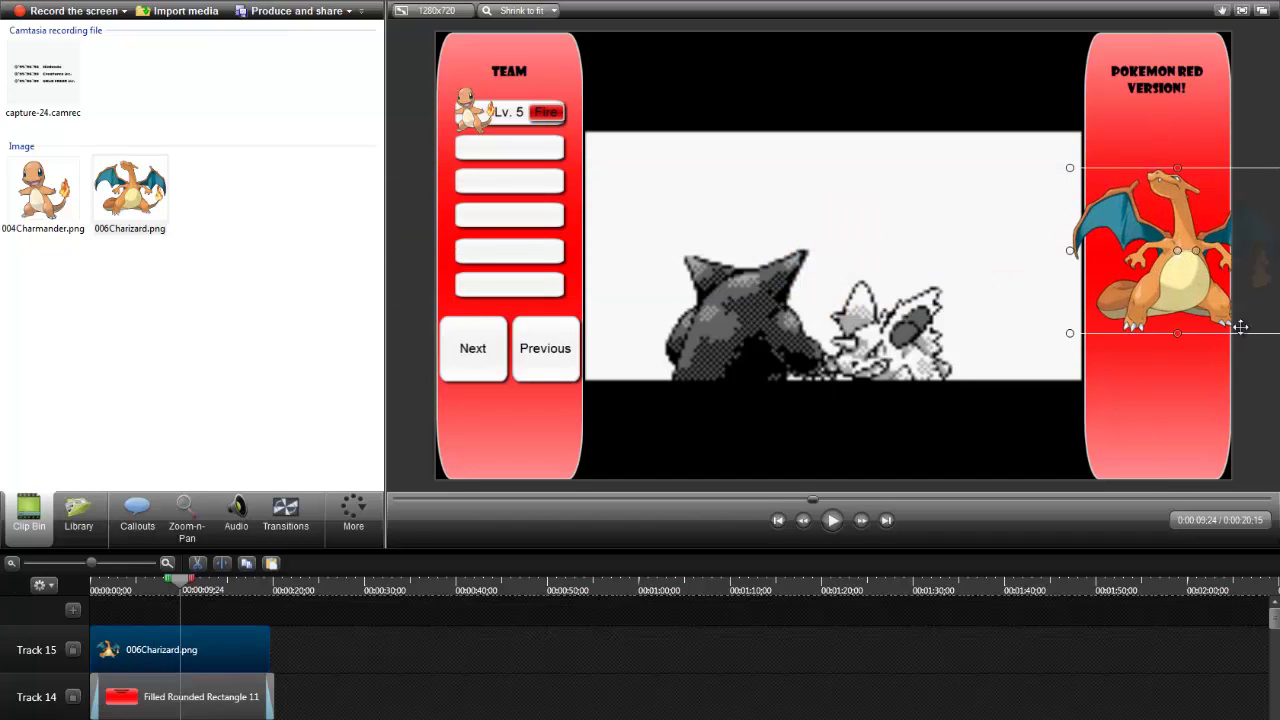
drag(1180, 248, 1117, 199)
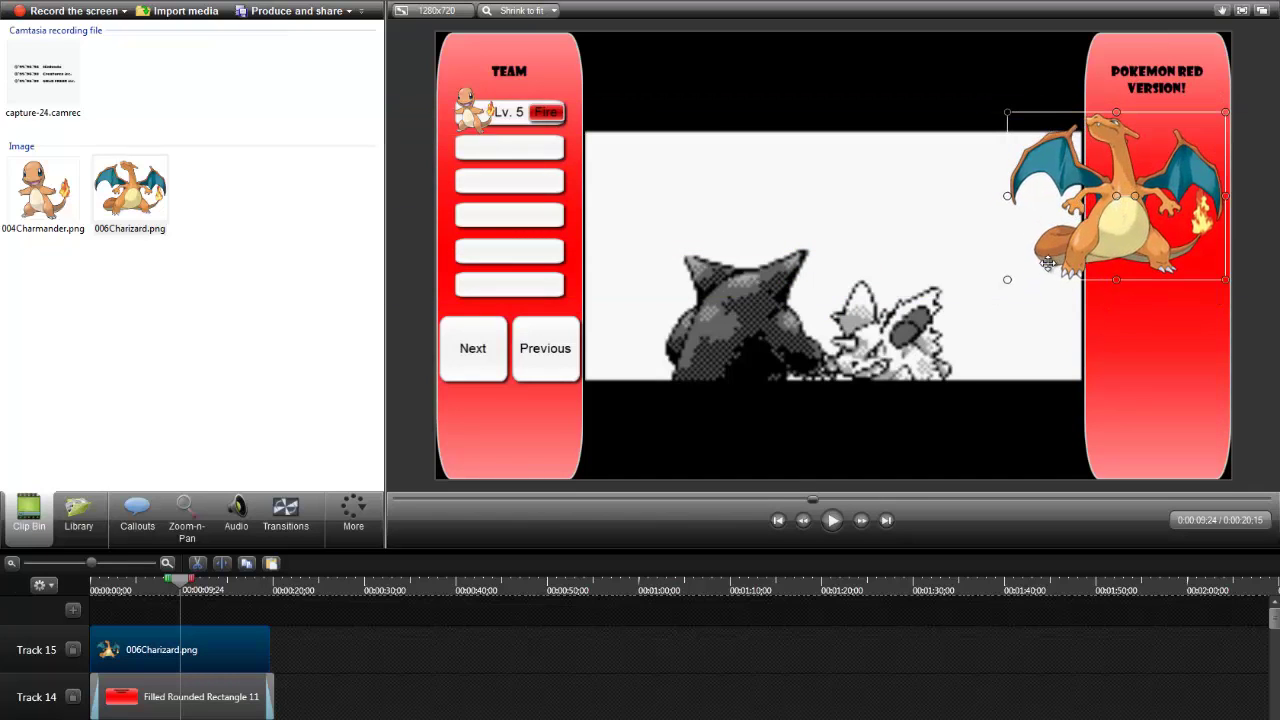
drag(1008, 279, 1068, 236)
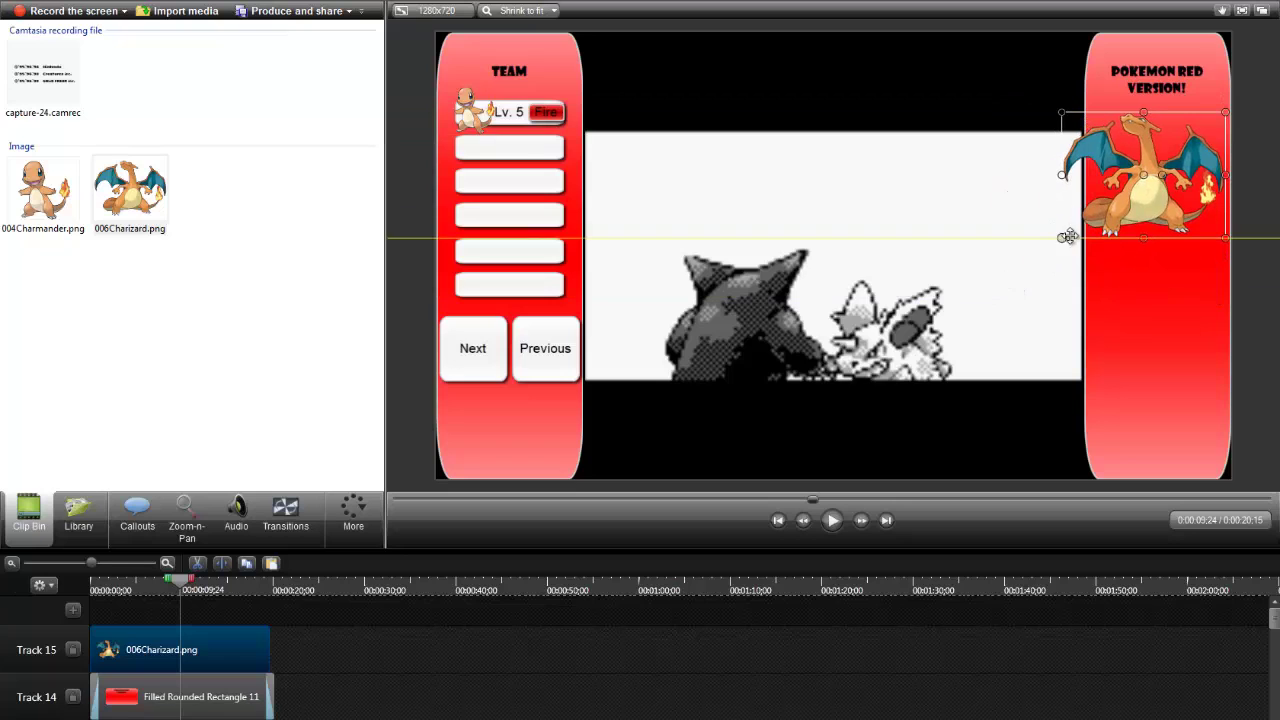
drag(1145, 215, 1181, 422)
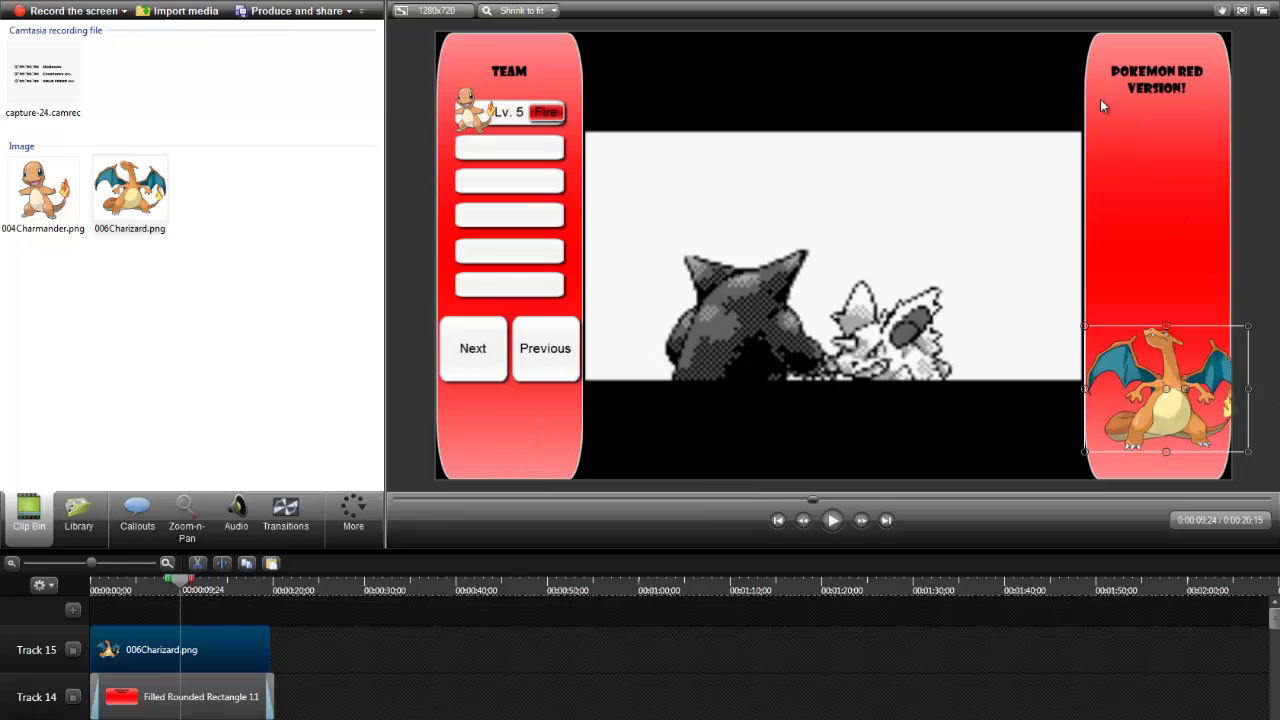
- Import the Team Rocket image onto a new track spanning 0 to about 20 seconds
click(155, 10)
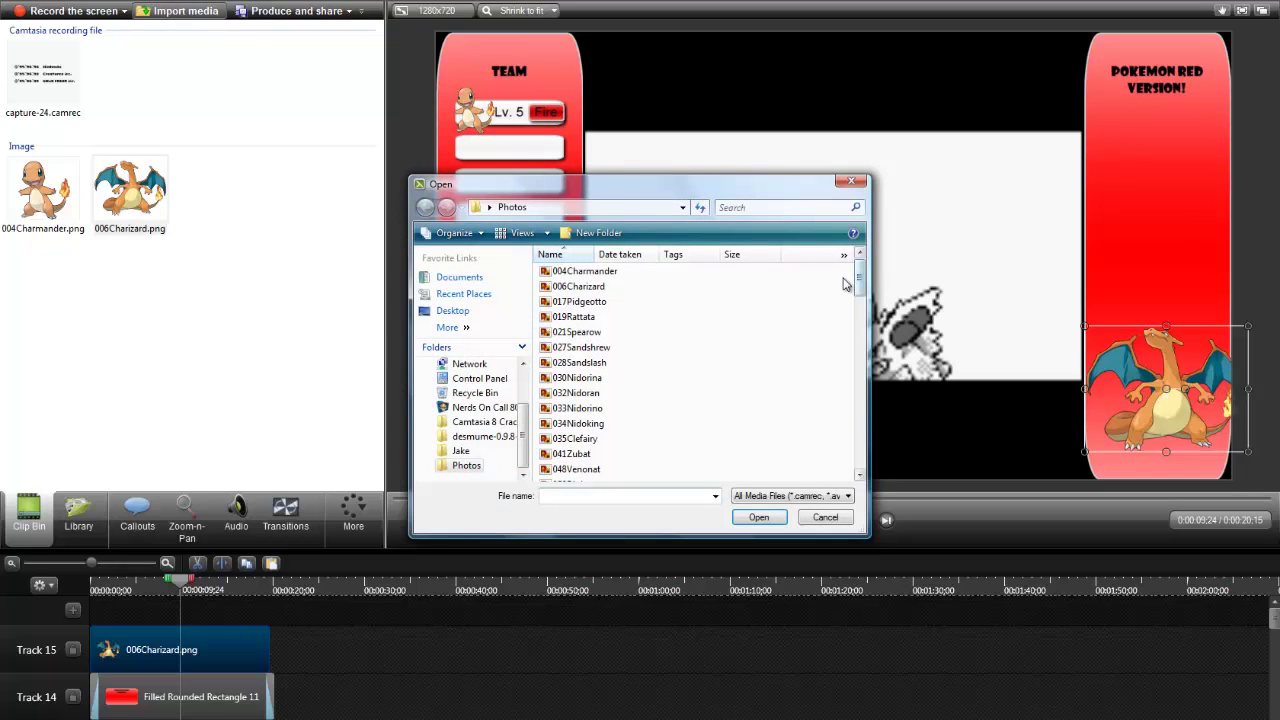
drag(860, 280, 868, 406)
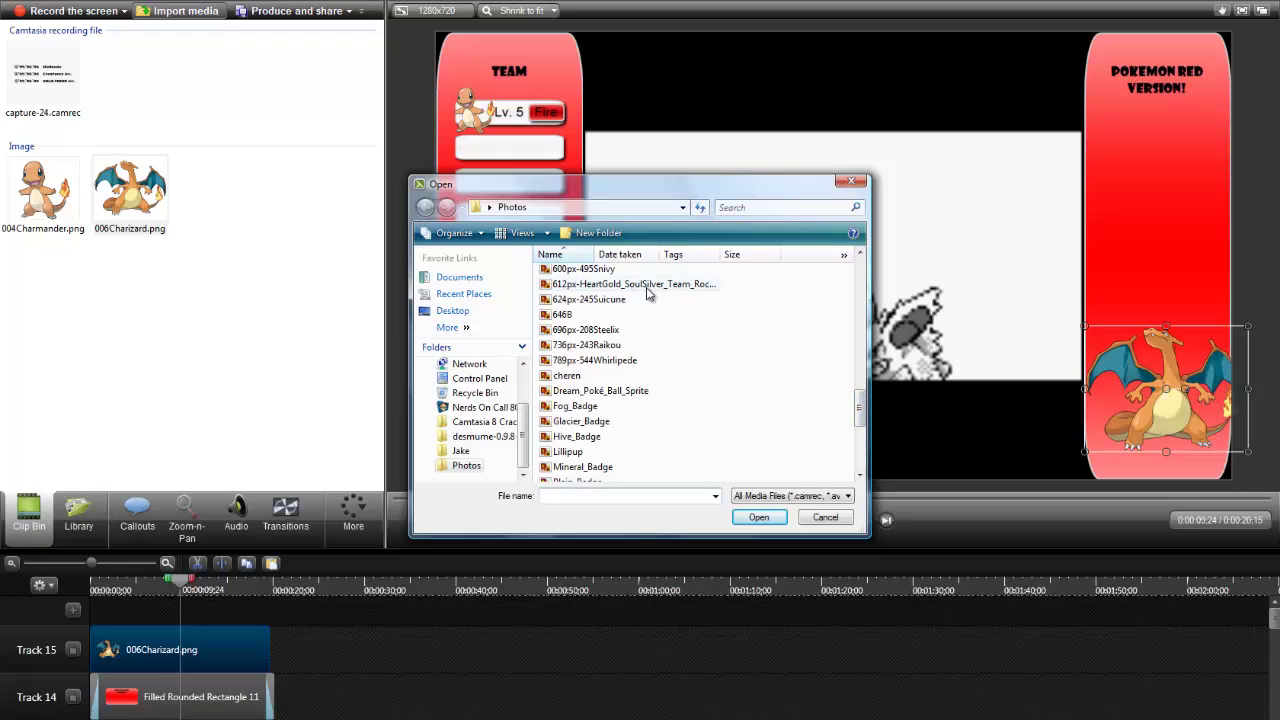
double_click(672, 287)
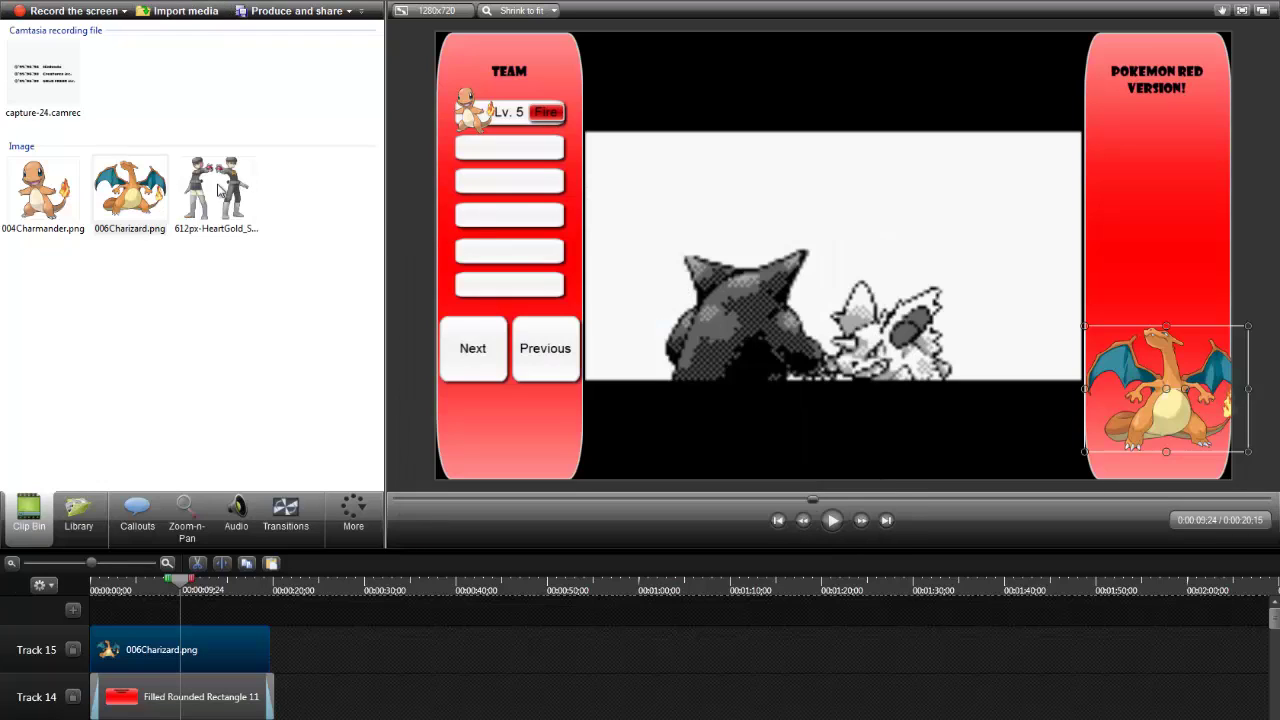
drag(218, 190, 280, 381)
drag(158, 608, 150, 608)
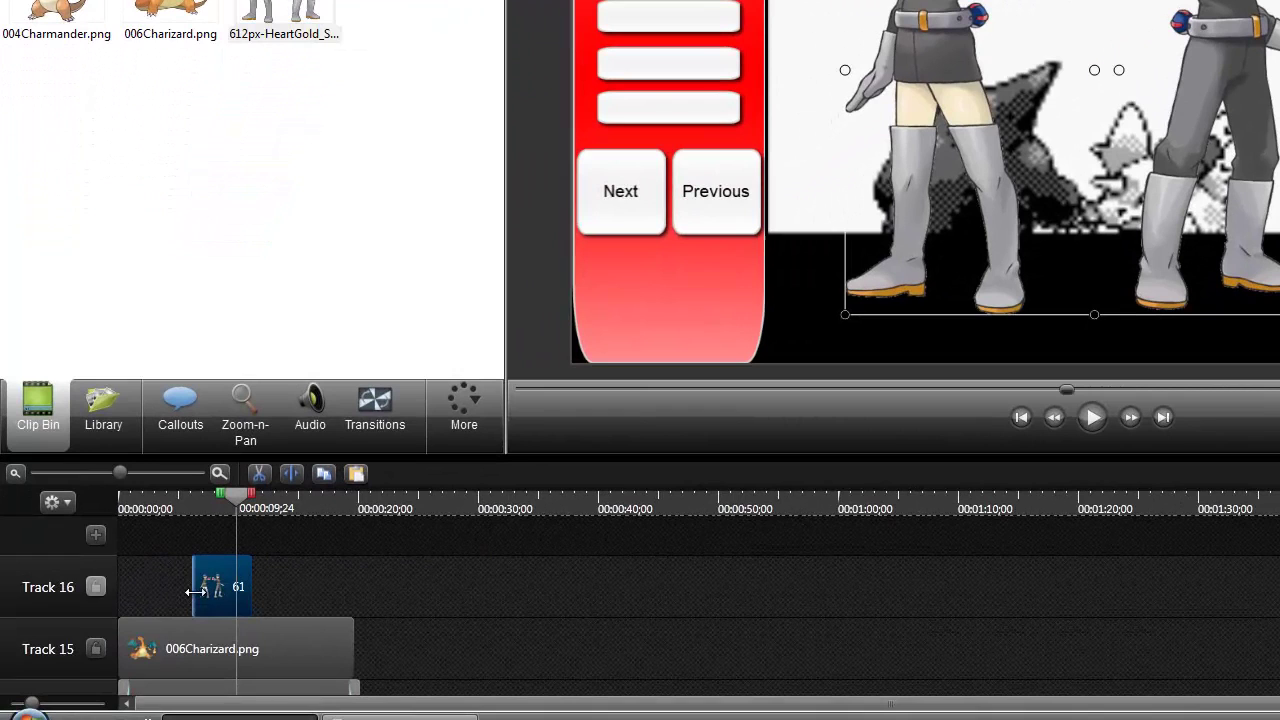
drag(72, 587, 118, 588)
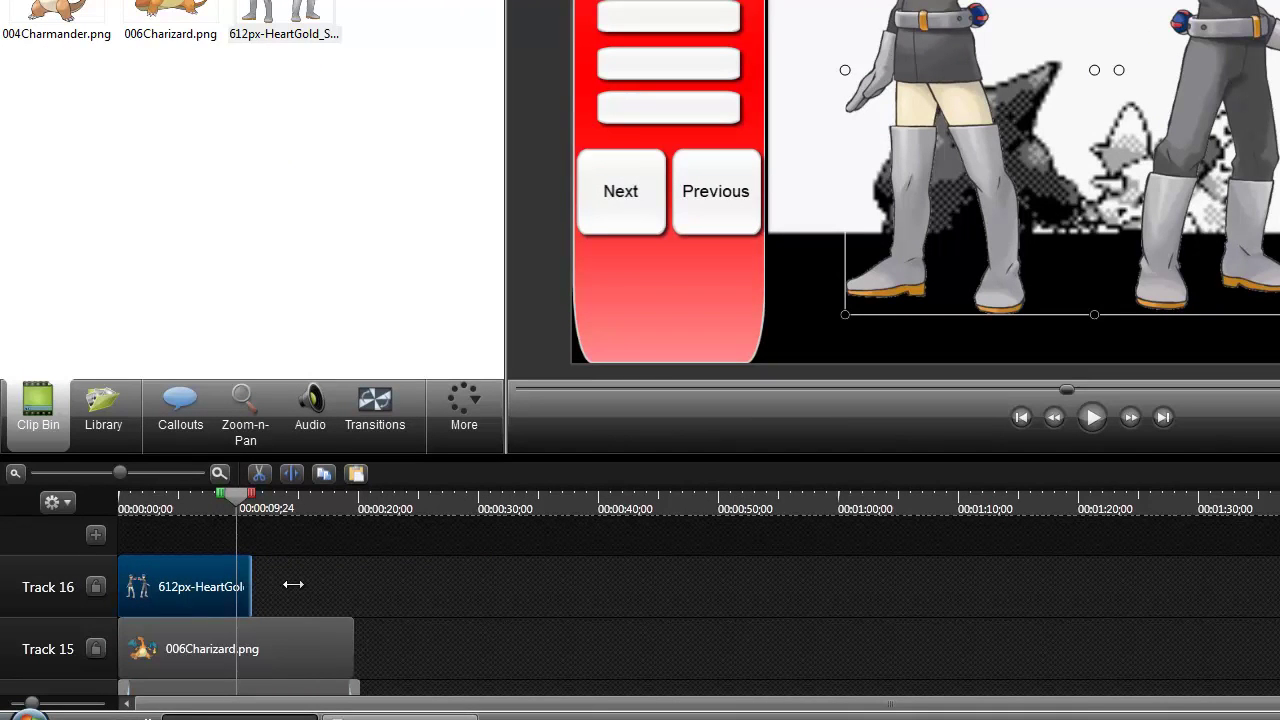
drag(293, 585, 365, 587)
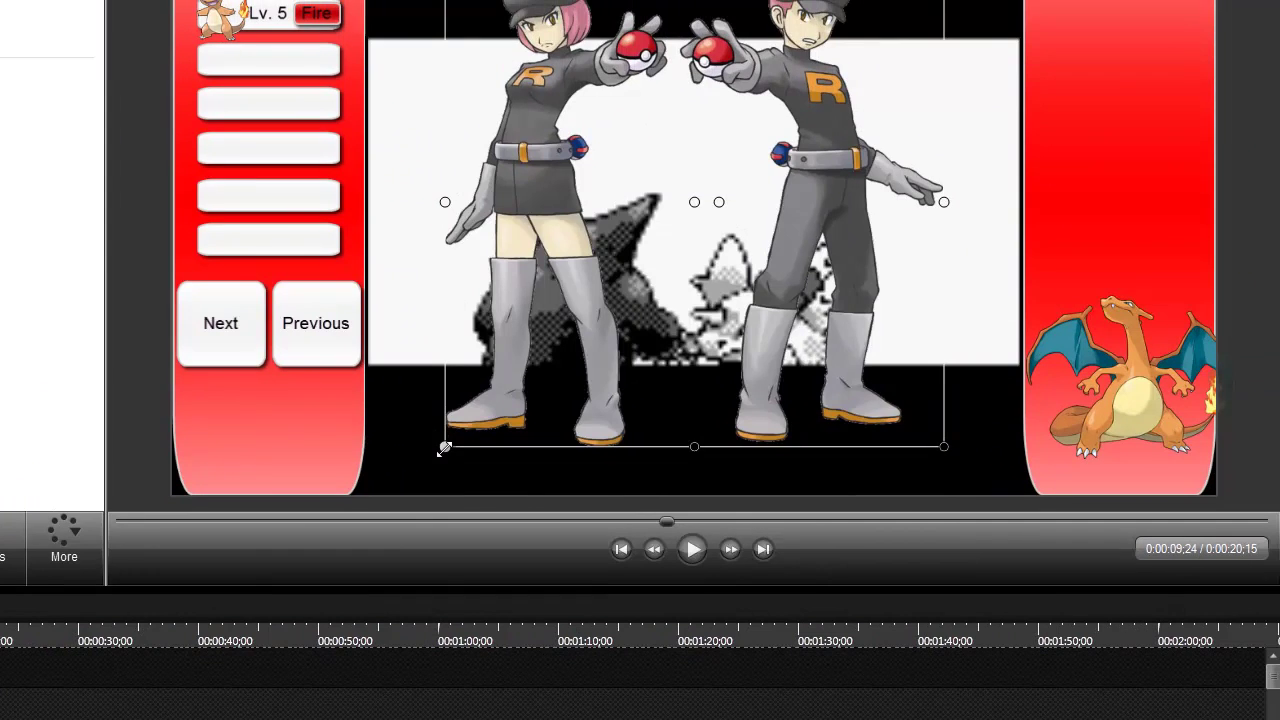
- Shrink Team Rocket into the right sidebar over Charizard, raising both higher
drag(648, 330, 903, 22)
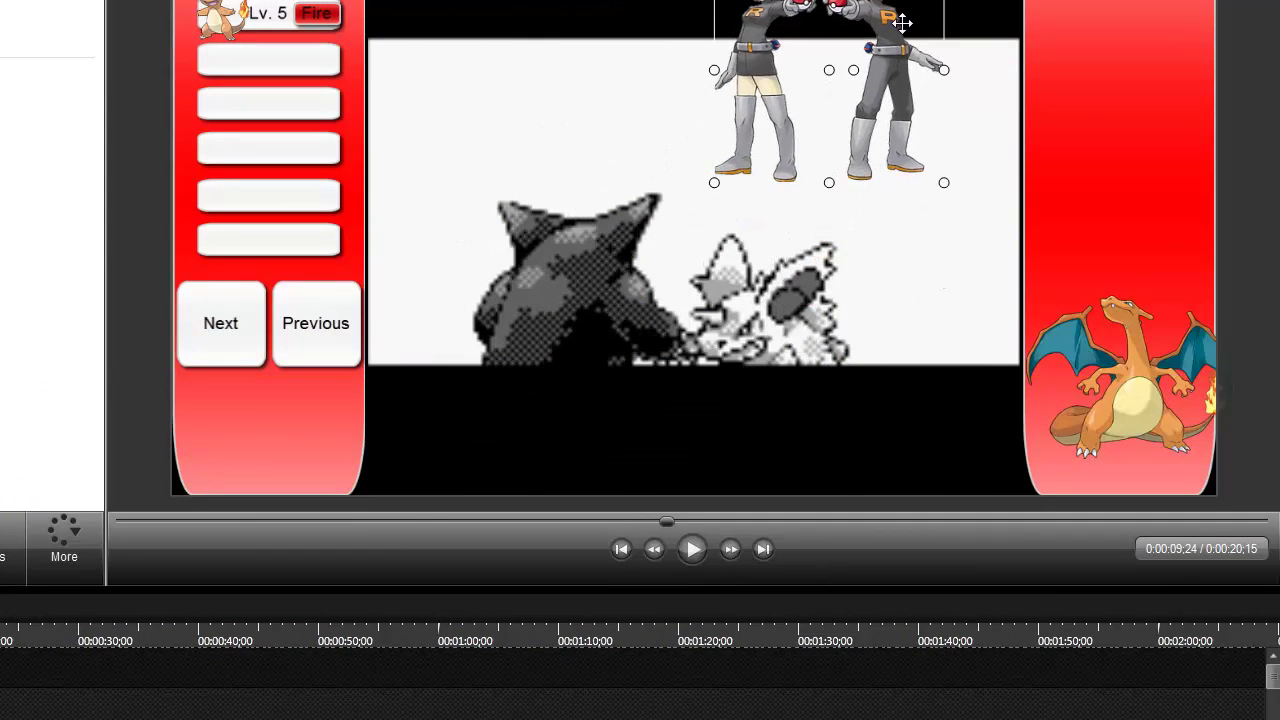
drag(900, 120, 1170, 162)
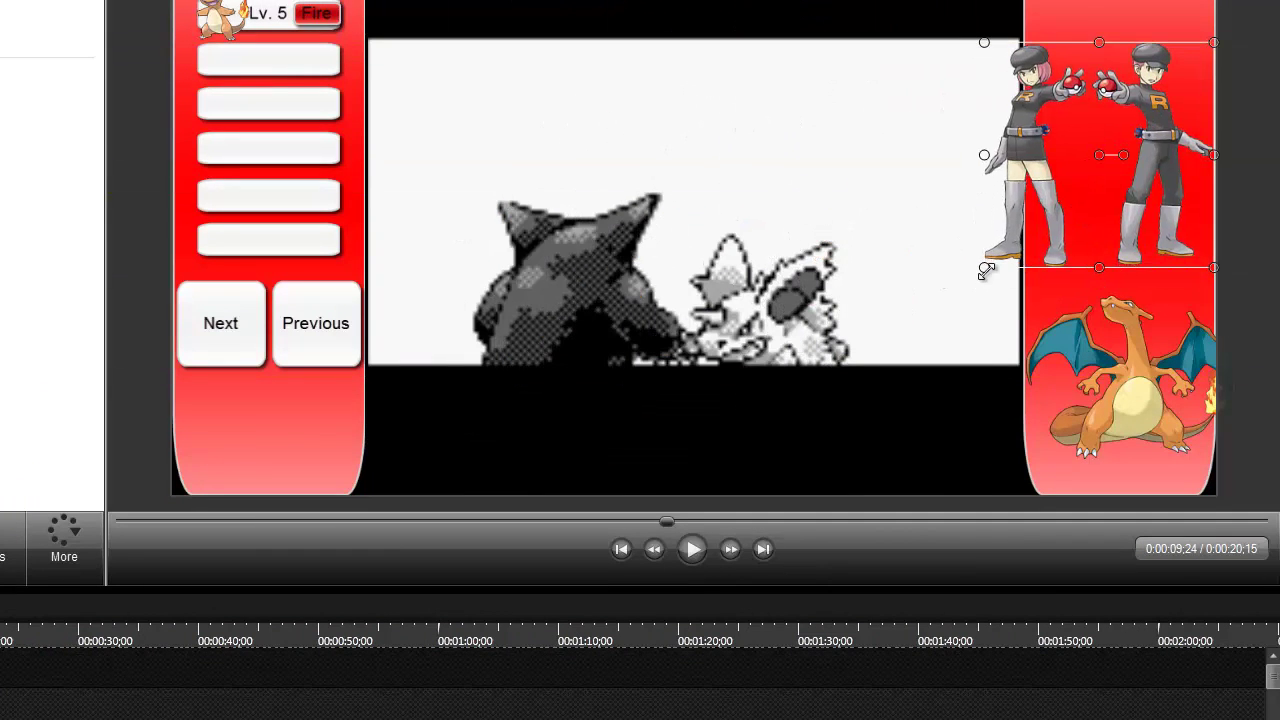
drag(1039, 243, 1065, 215)
drag(1128, 171, 1142, 233)
drag(1148, 305, 1145, 196)
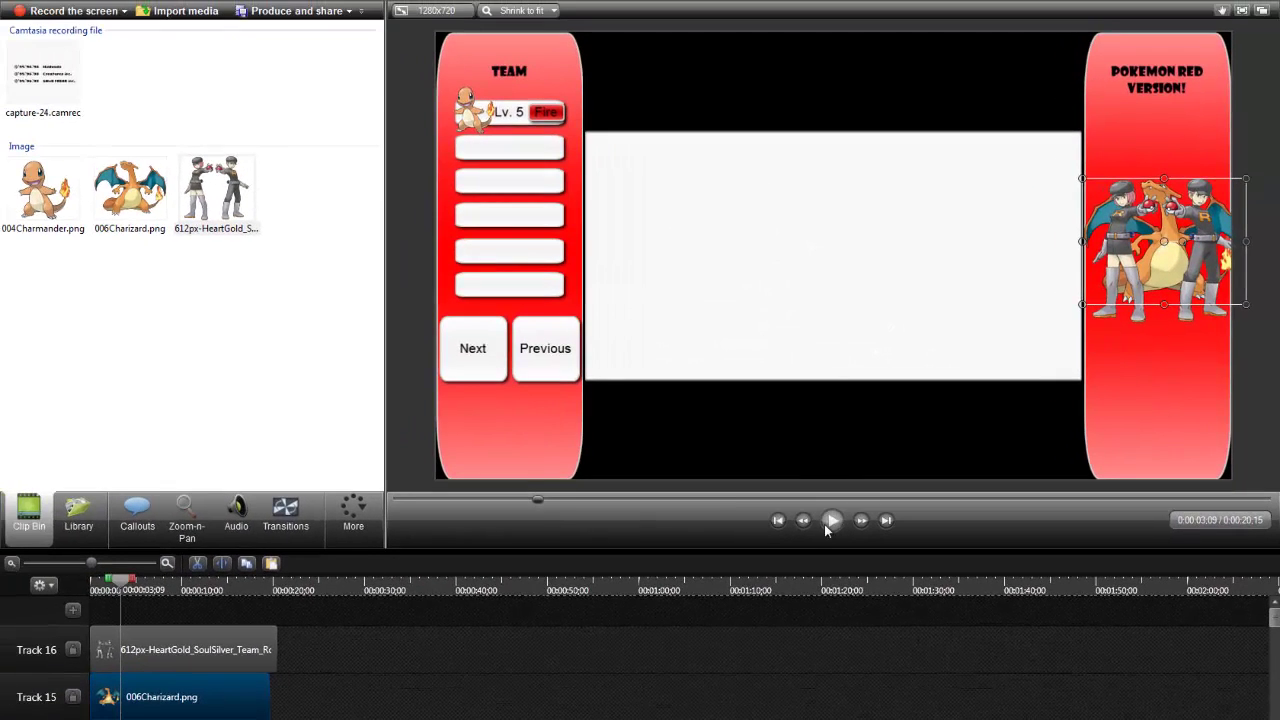
- Play the preview into the GAME FREAK intro, then pause to check the sidebar layout
click(831, 521)
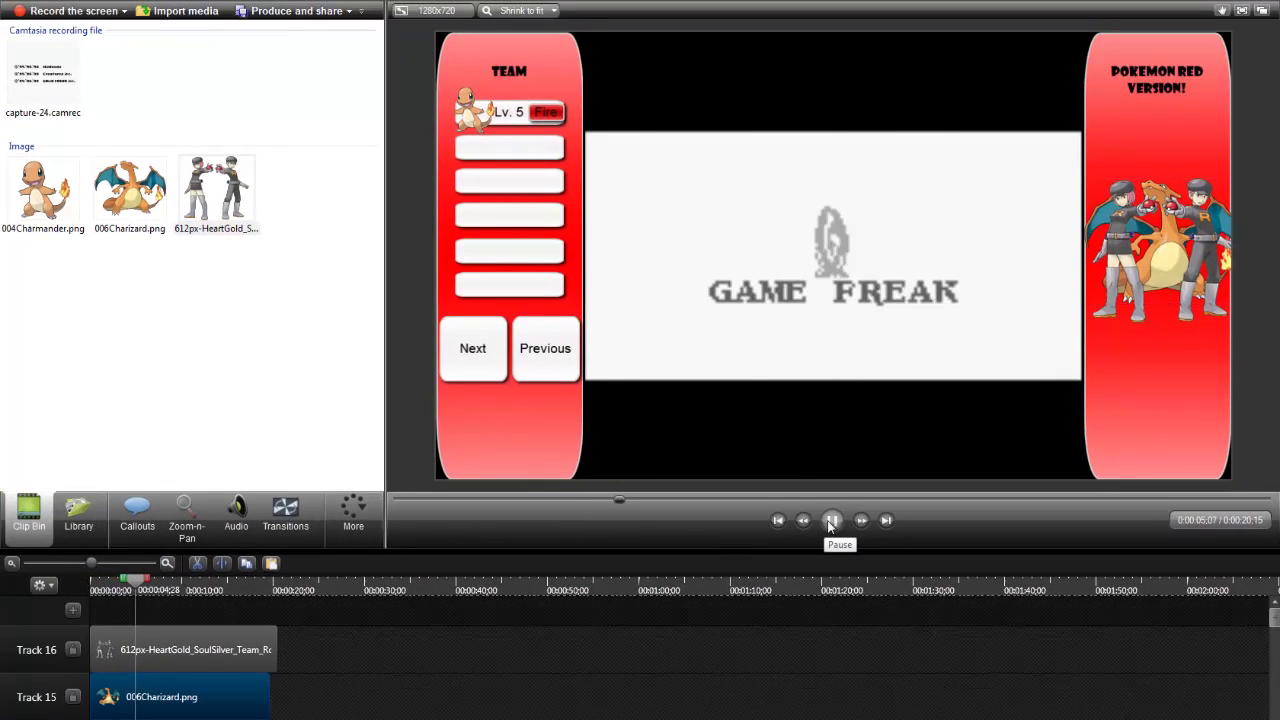
click(832, 521)
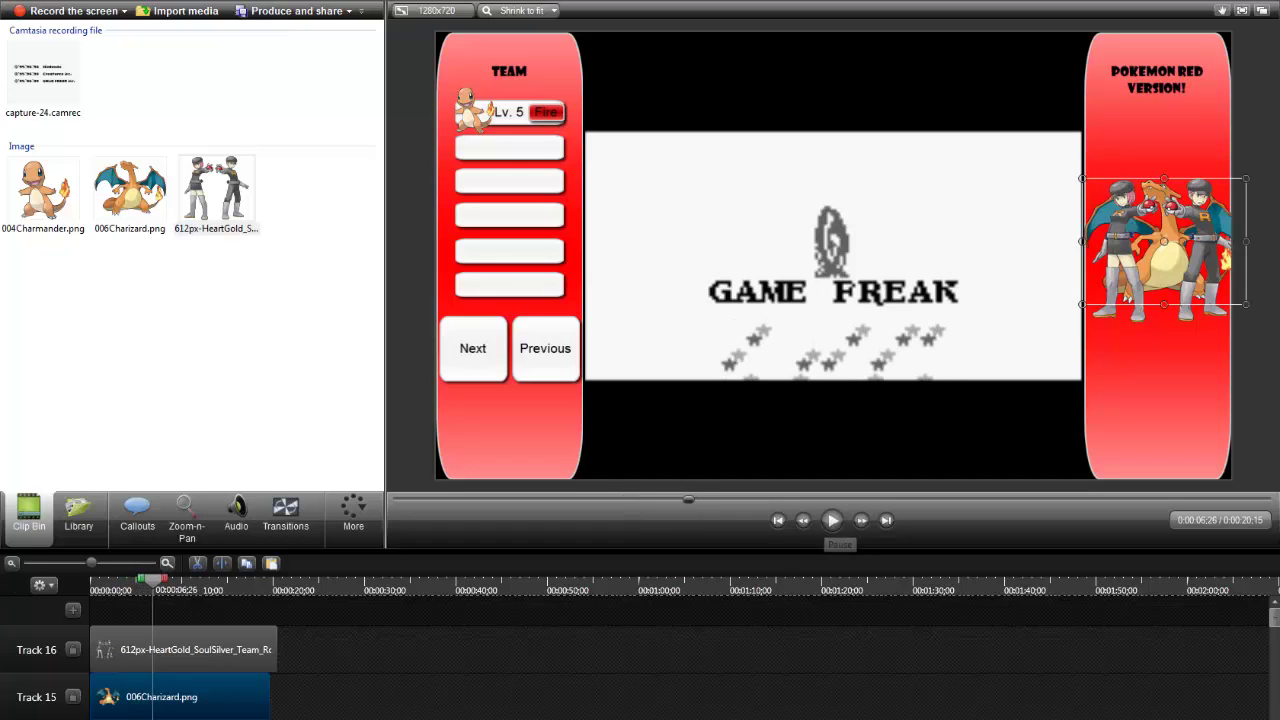
drag(716, 357, 835, 606)
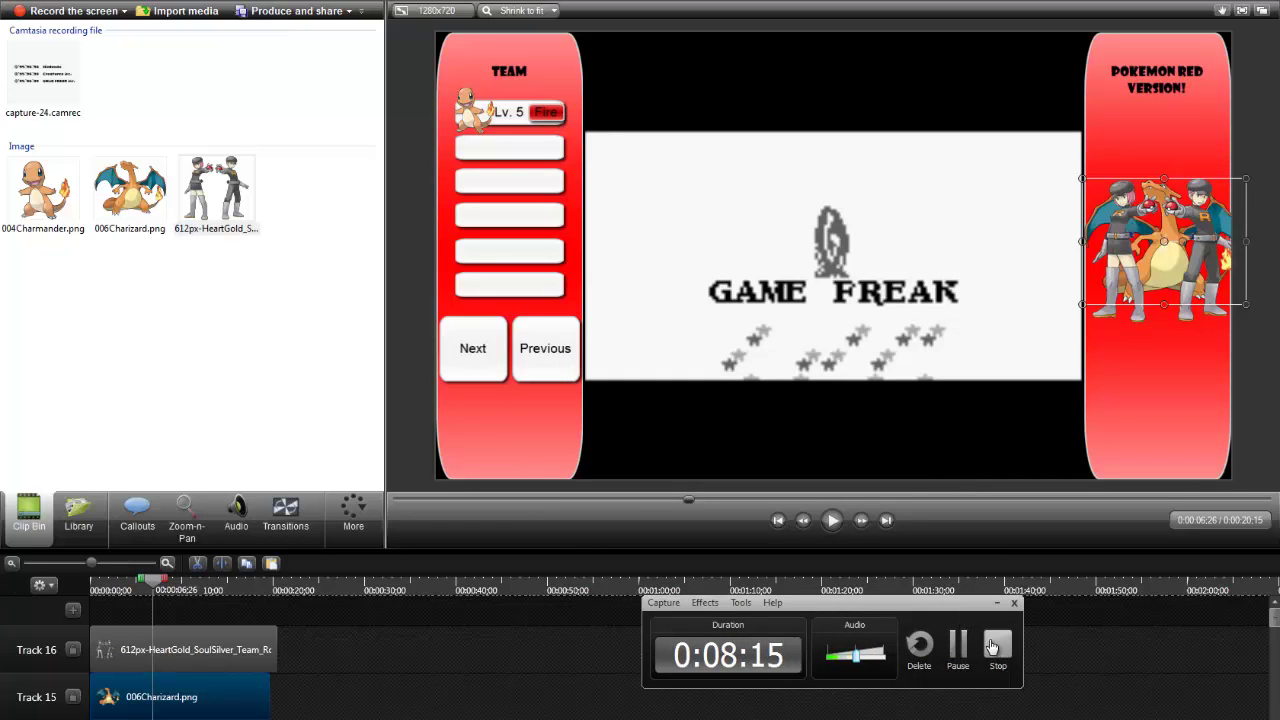